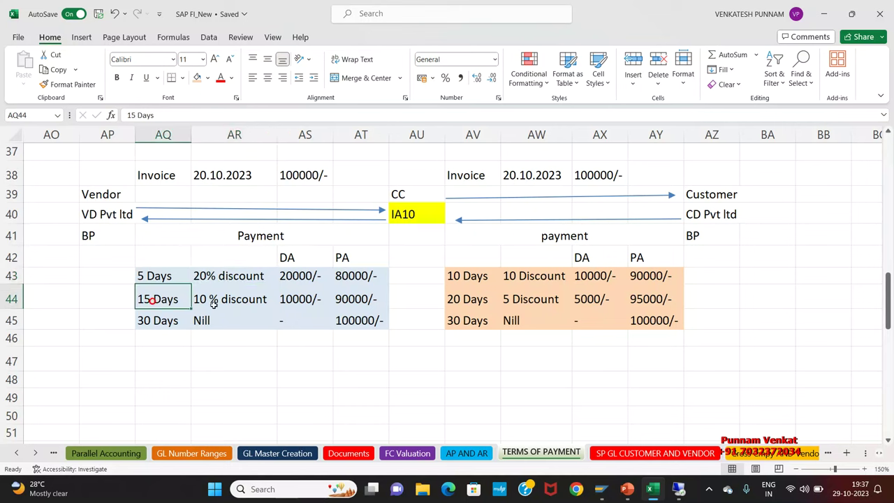
- Give the vendor payment-term cells AQ43:AR45 an orange fill matching the customer table
click(158, 319)
click(244, 321)
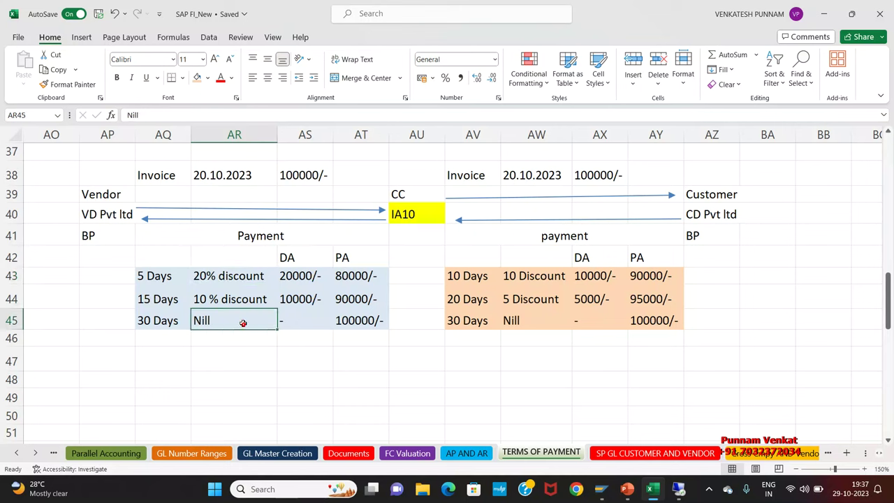
drag(145, 274, 248, 326)
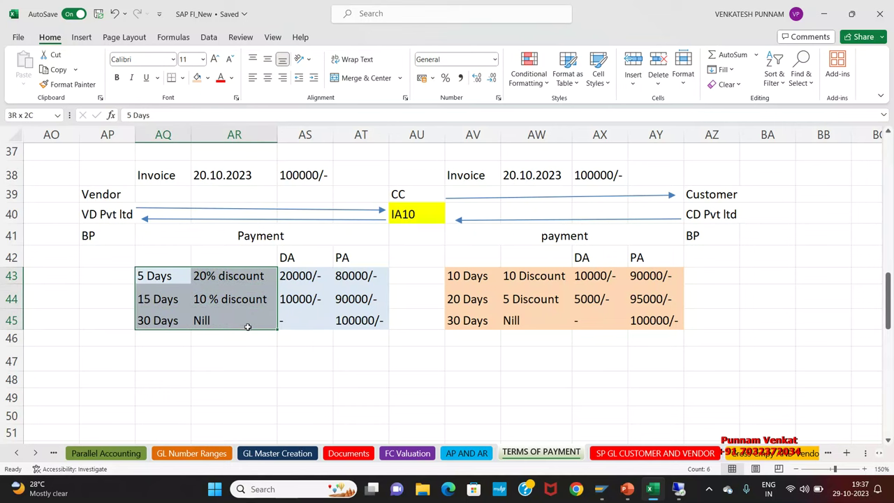
click(197, 77)
click(197, 300)
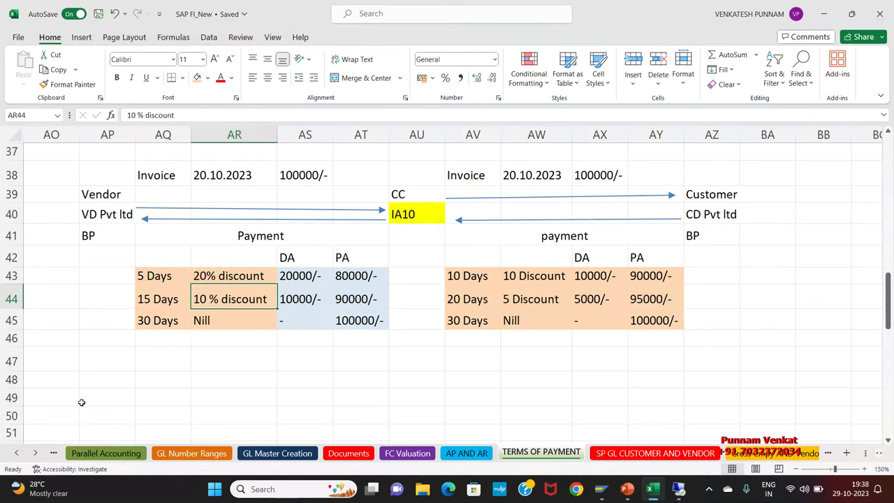
mouse_move(677, 495)
click(672, 431)
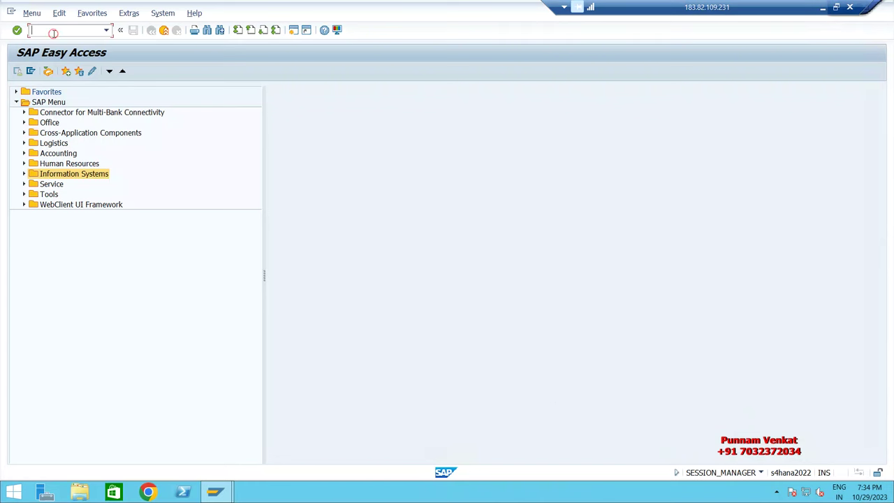
- Create payment term A1VD, explained as 'A1 Vendor Discount Payment', for suppliers only
text(OBB8)
key(Return)
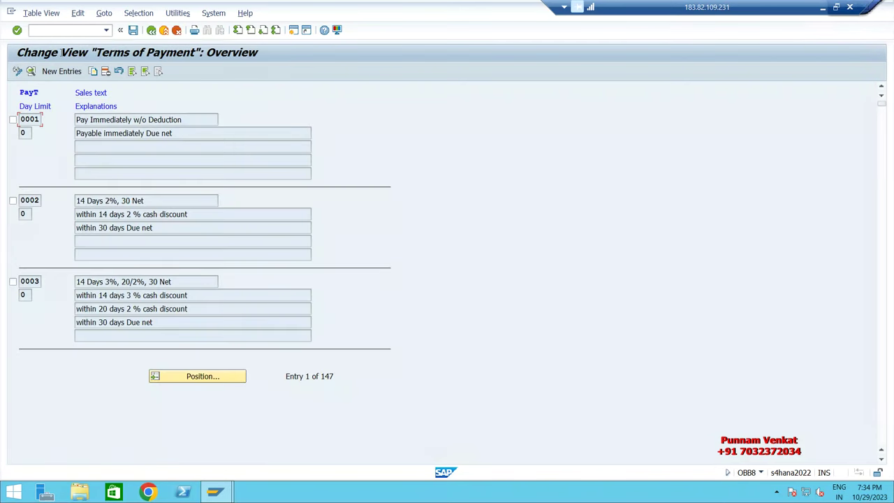
click(68, 71)
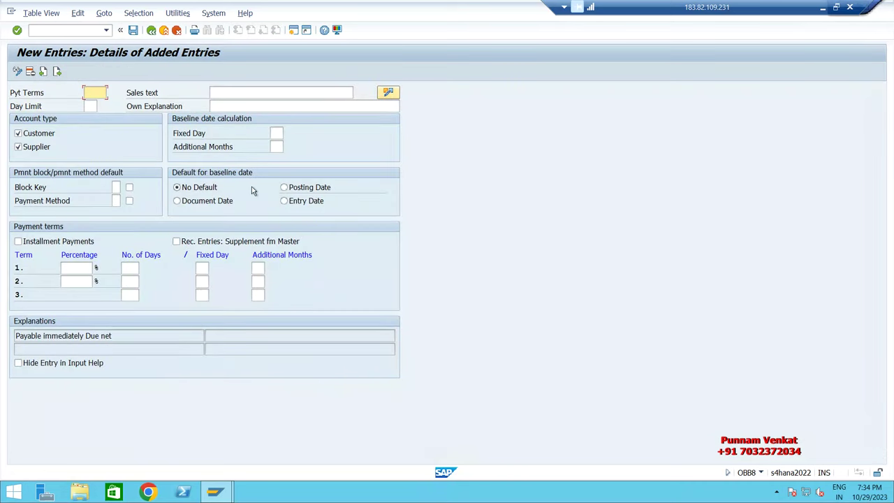
text(A1V)
key(Tab)
key(Tab)
key(Tab)
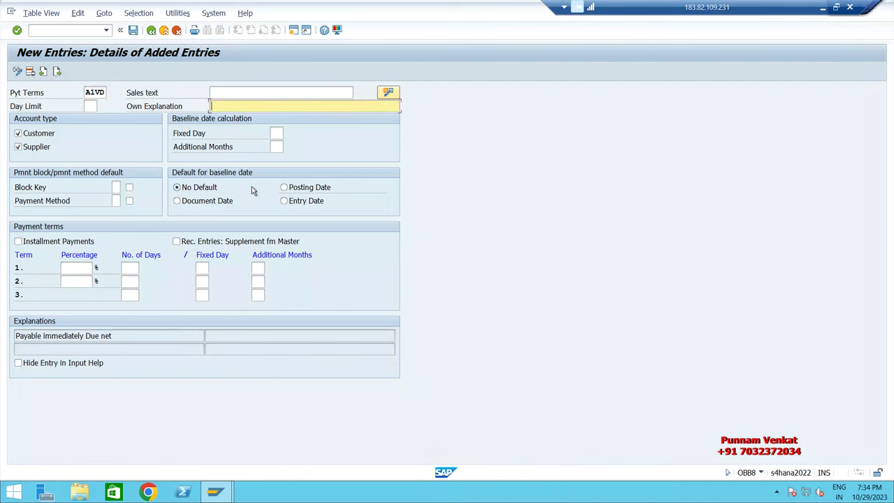
text(A1 Vendor Discount Payment)
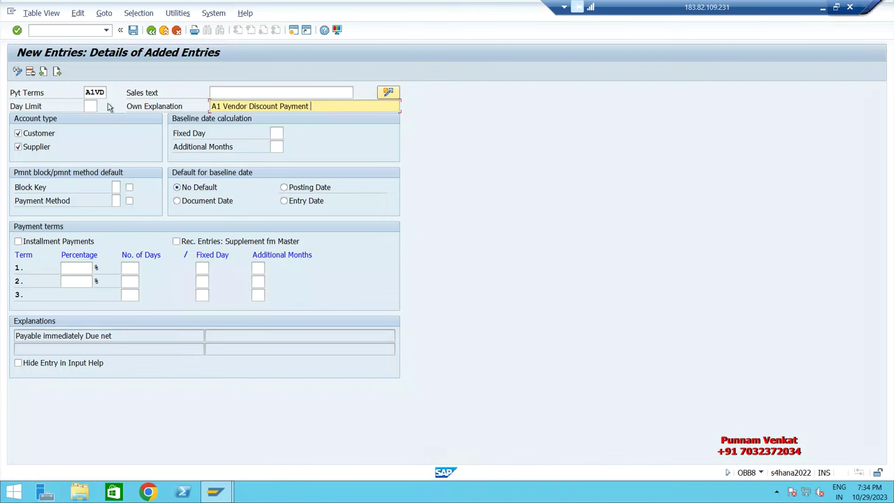
drag(85, 91, 110, 92)
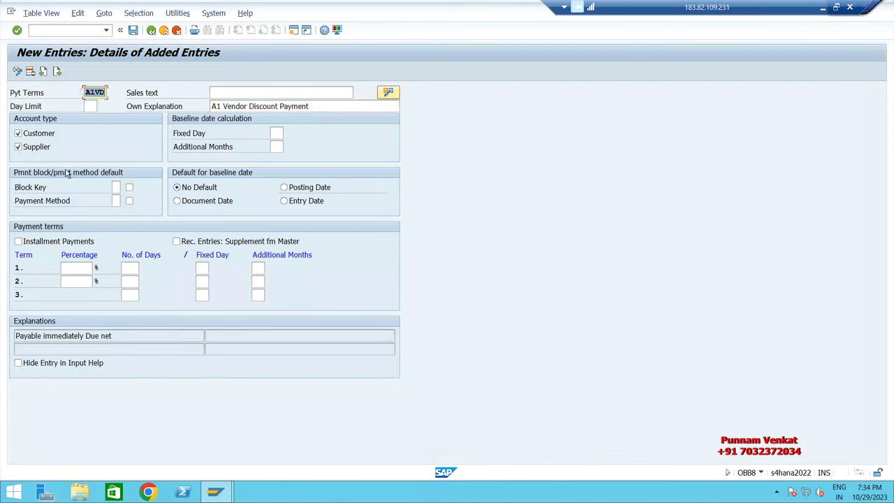
click(27, 137)
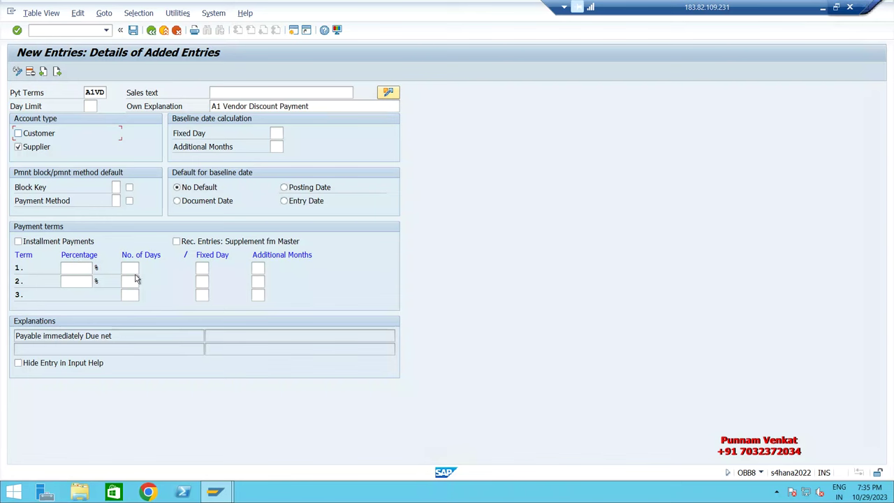
- Check the Excel sheet, then enter A1VD's first term: 20% within 5 days
click(822, 7)
click(216, 398)
click(213, 278)
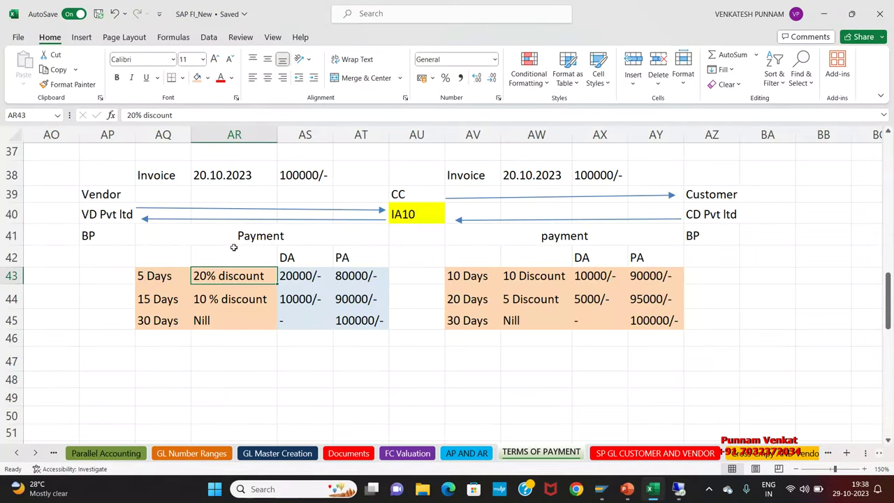
click(151, 280)
key(alt+Tab)
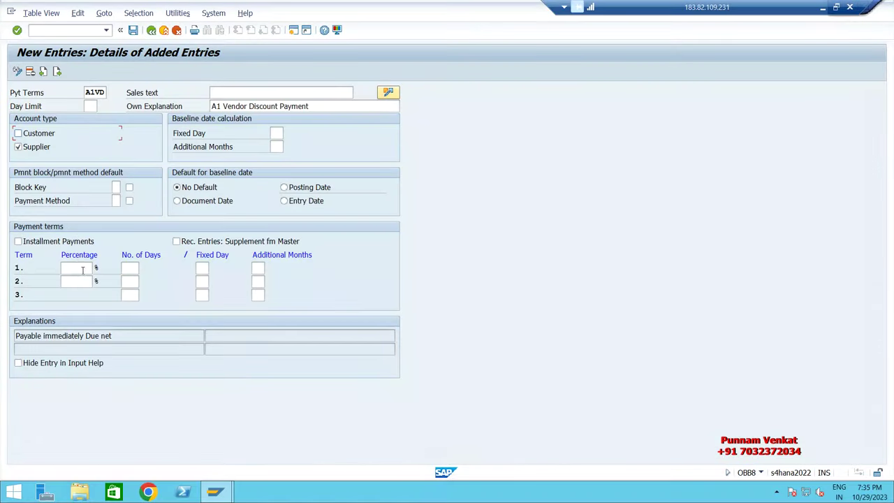
click(83, 270)
text(20)
key(Tab)
text(5)
key(Tab)
- Enter the second term as 10% within 15 days and the third as net 30 days
click(83, 272)
click(823, 8)
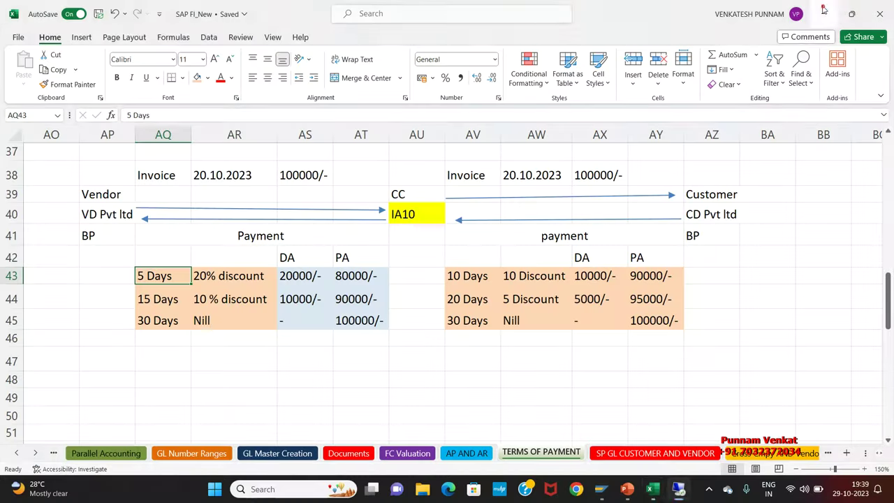
click(224, 301)
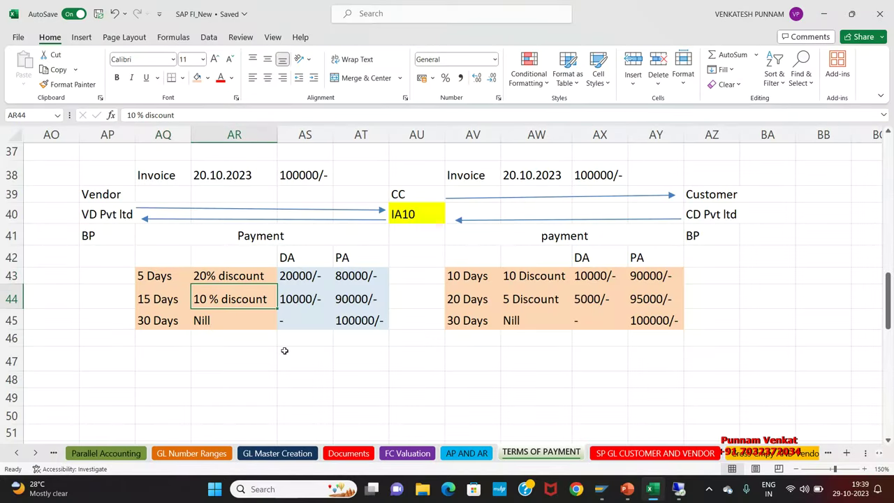
click(158, 302)
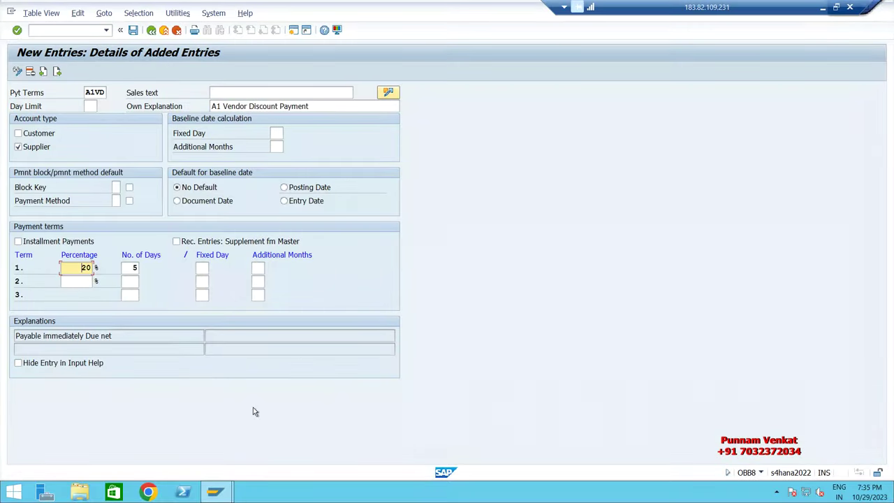
click(76, 278)
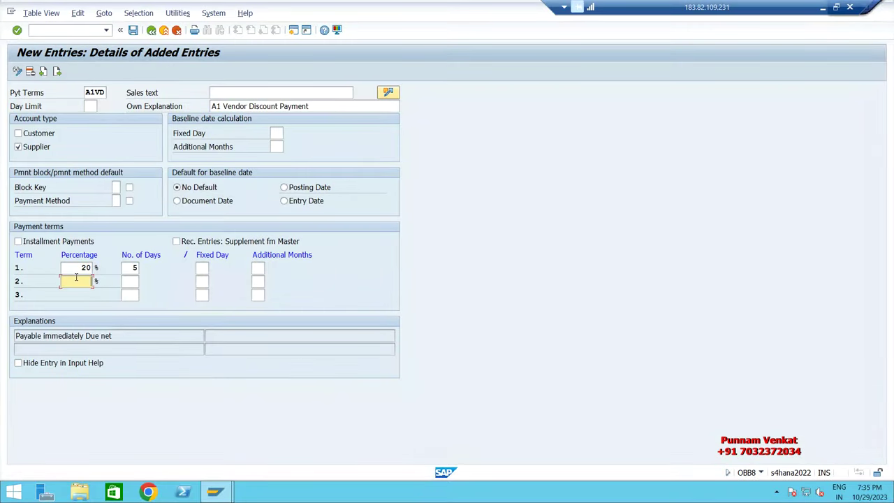
key(Tab)
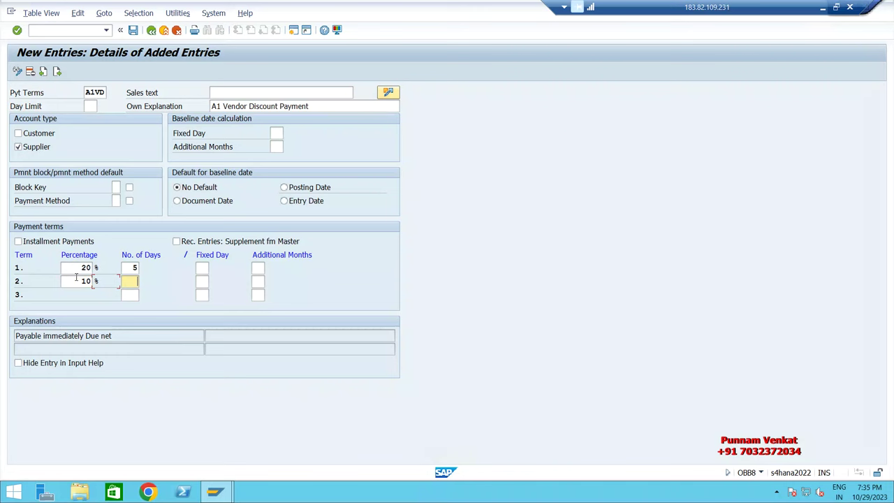
text(15)
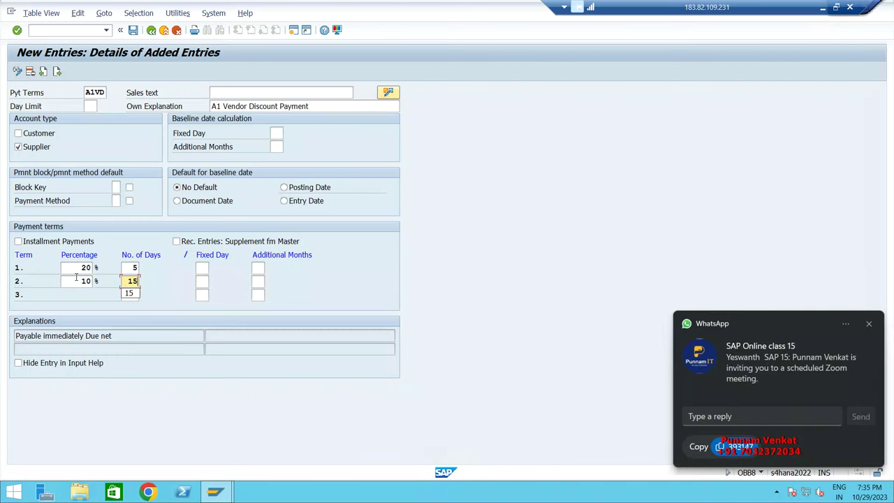
click(870, 323)
key(Tab)
click(137, 298)
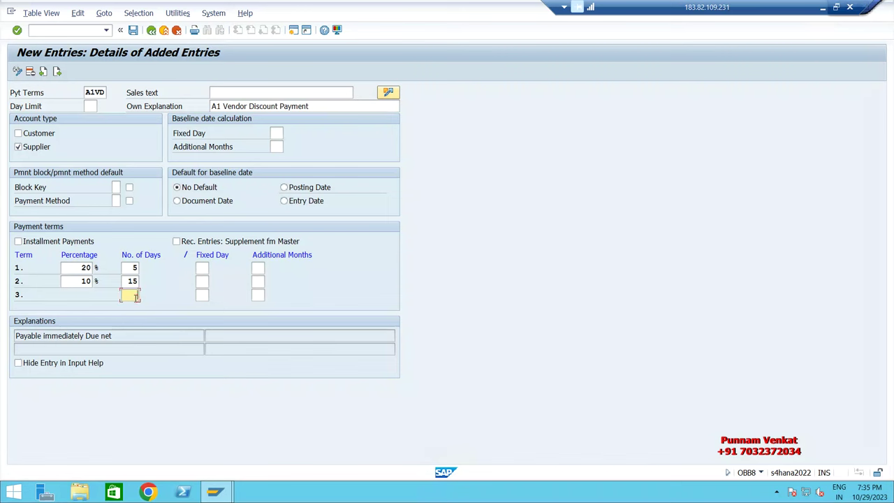
text(30)
key(Tab)
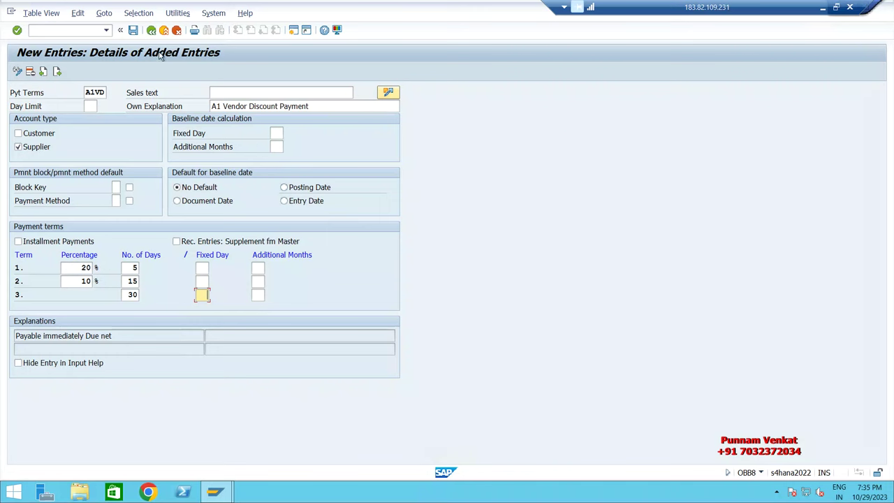
- Save A1VD under a customizing request with the baseline date set to document date
click(132, 31)
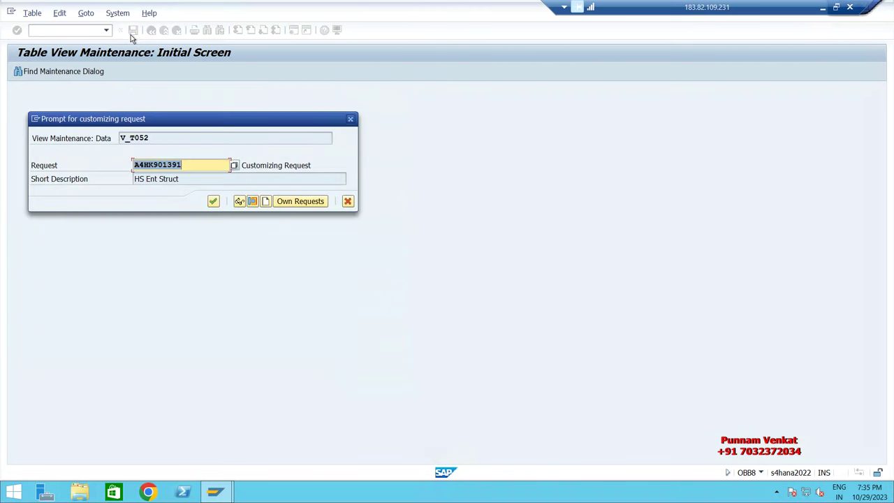
click(213, 201)
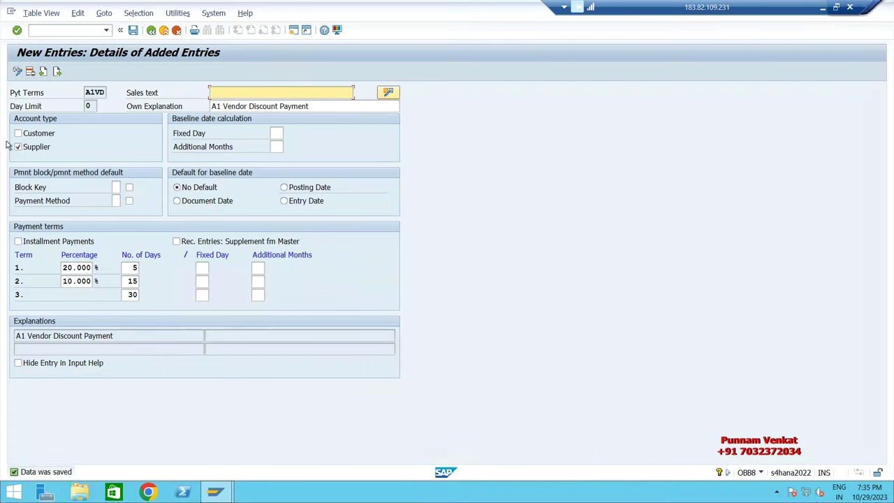
click(179, 201)
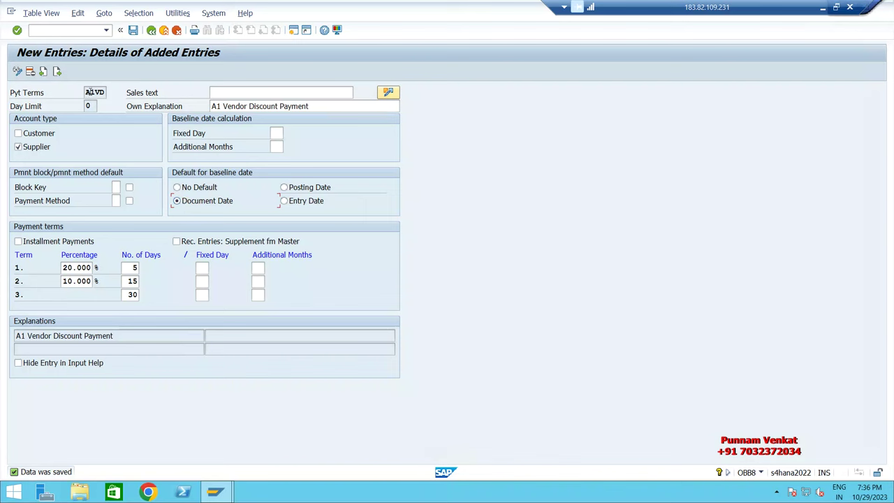
- Review A1VD's key, explanation and terms, save again, and return to the Terms of Payment overview
drag(85, 92, 117, 95)
drag(315, 106, 198, 106)
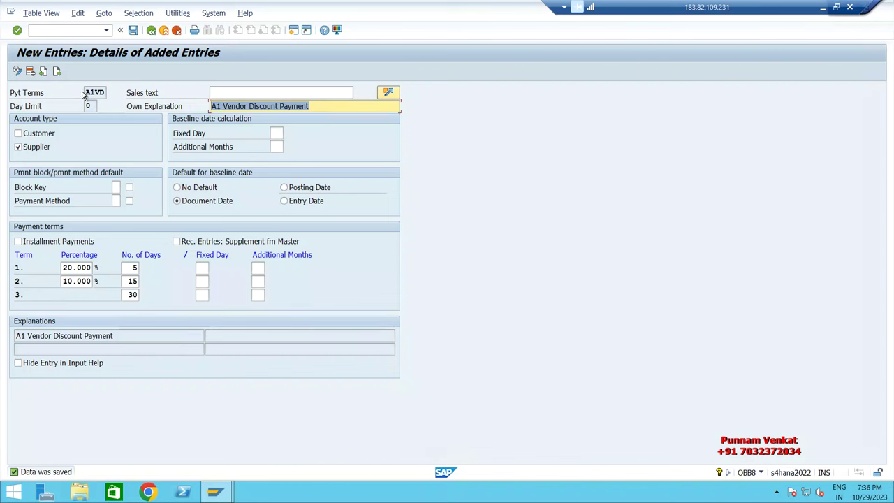
drag(84, 92, 116, 92)
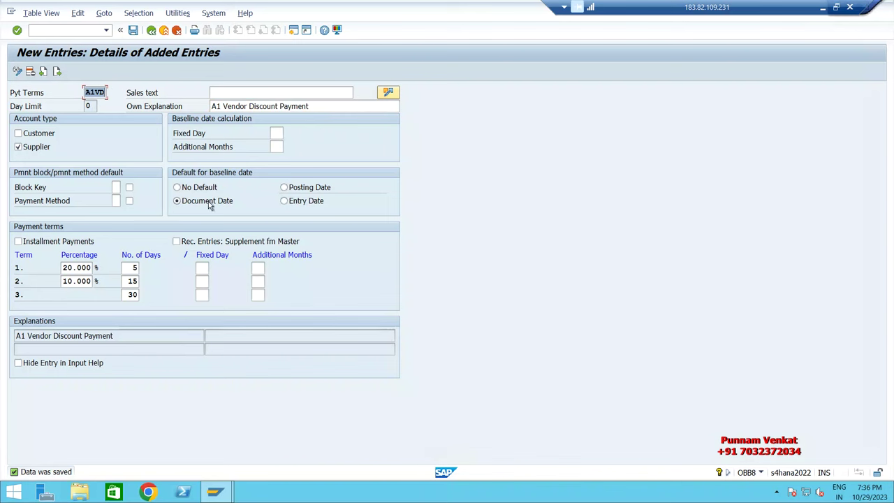
click(79, 269)
click(77, 281)
click(132, 281)
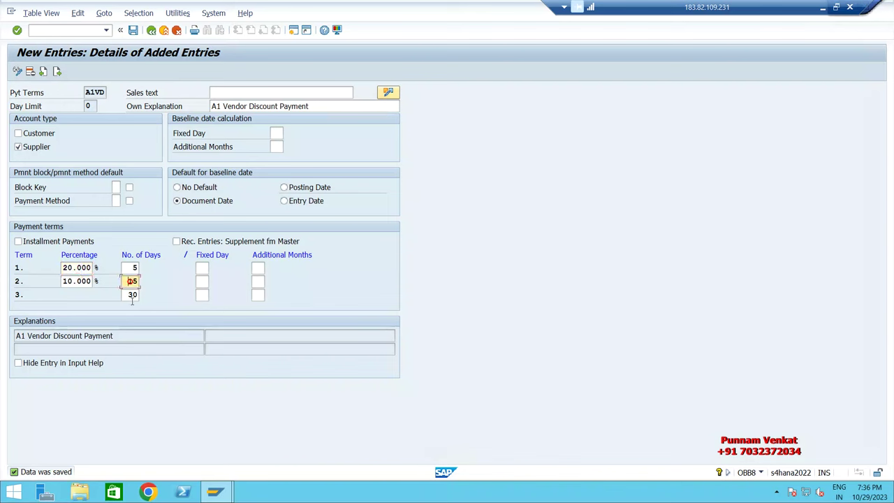
click(132, 298)
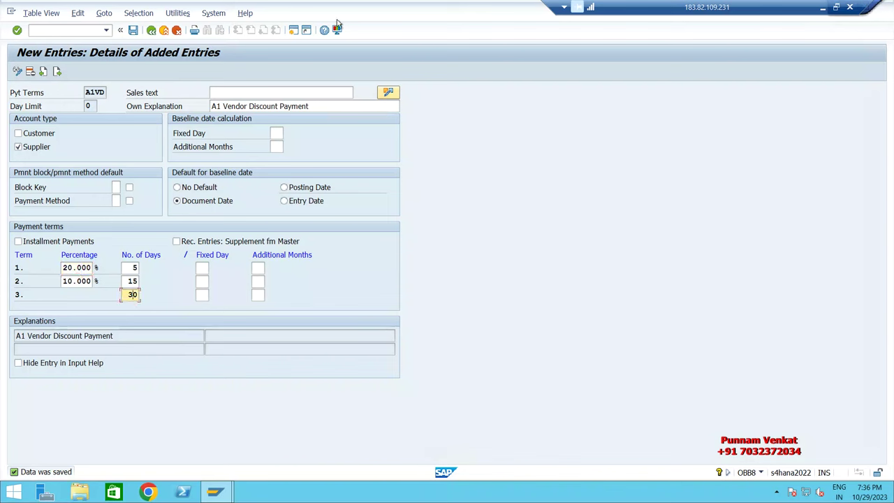
click(133, 31)
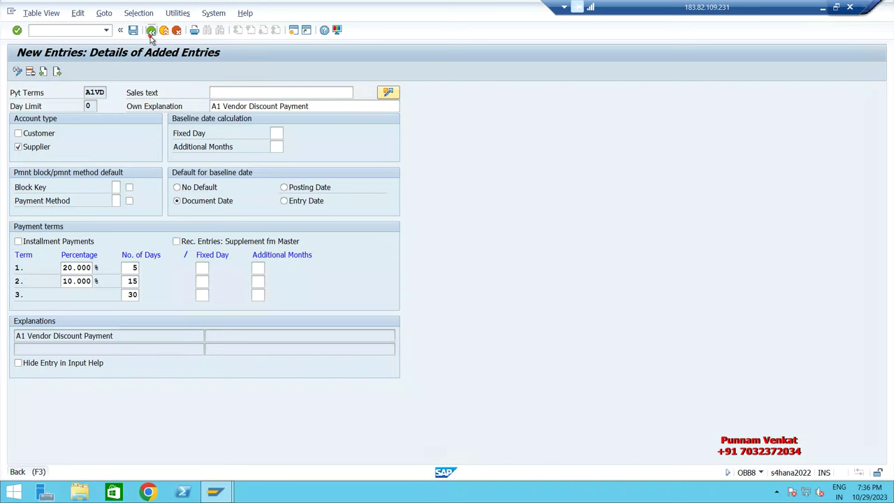
click(151, 31)
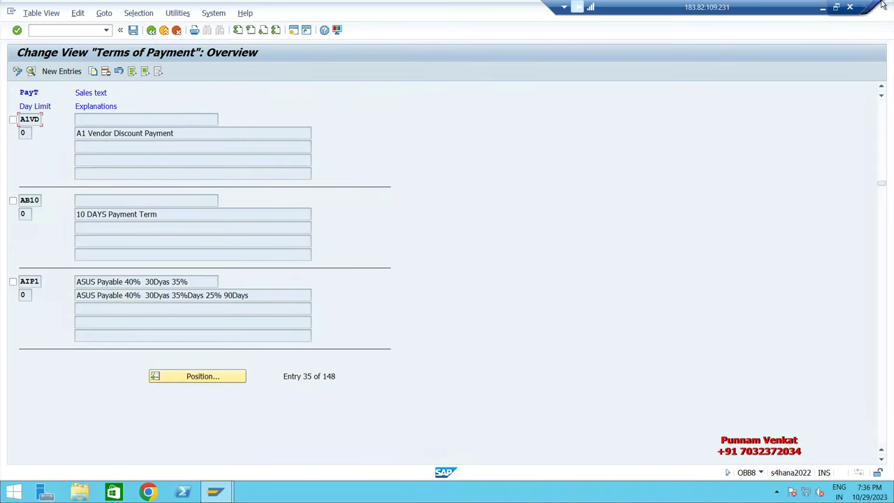
- Fill the customer terms cells AV43:AW45 in Excel with light green
click(822, 7)
click(585, 328)
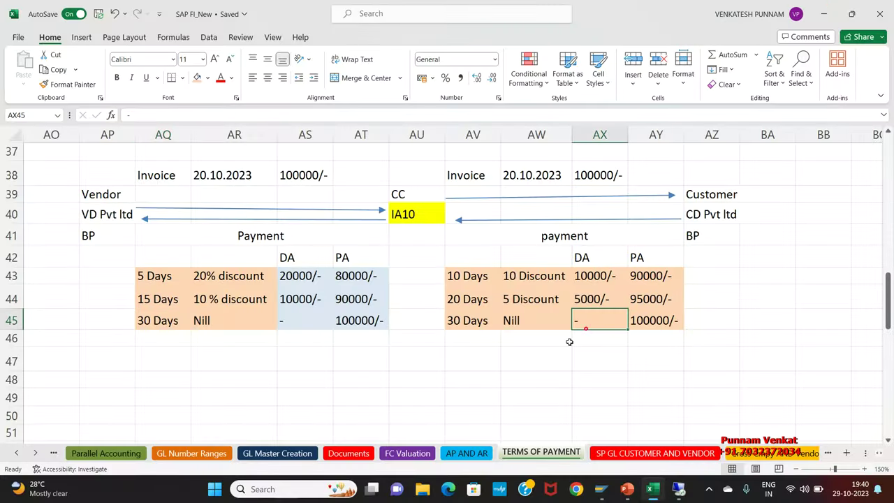
drag(455, 279, 558, 319)
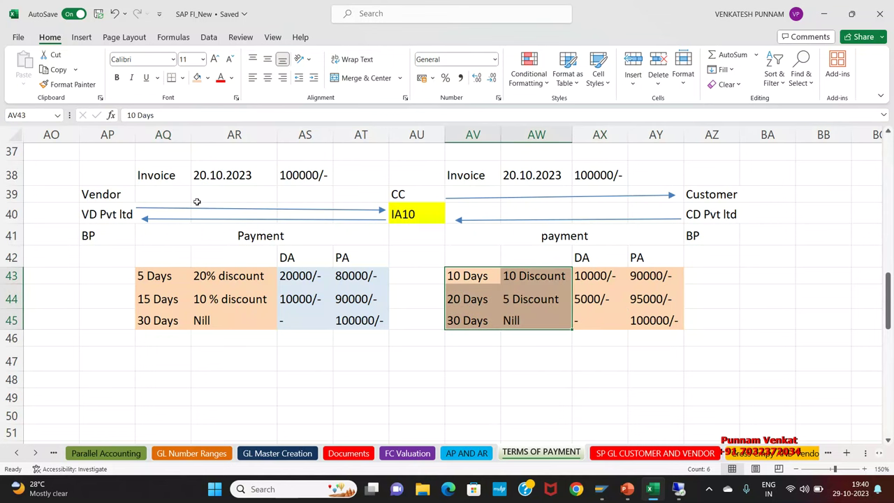
click(209, 78)
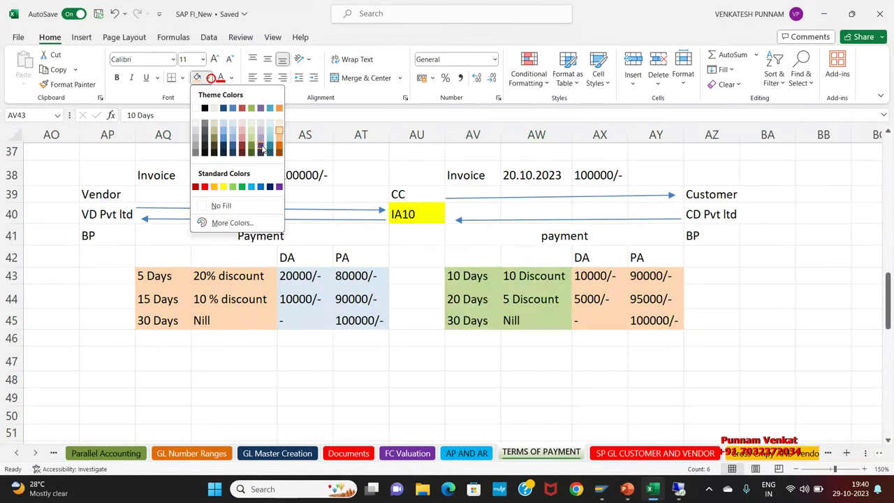
click(251, 139)
click(556, 339)
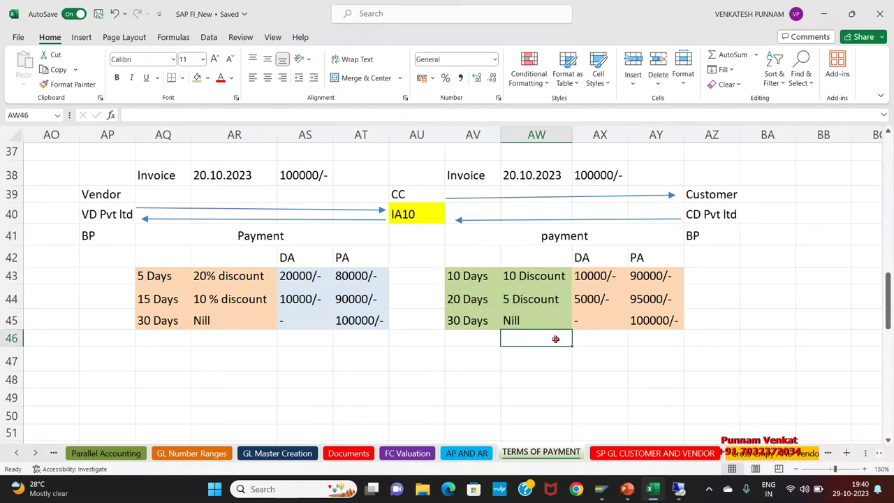
- Review the customer terms 10 Days/10, 20 Days/5 and 30 Days/Nill before returning to SAP
click(451, 282)
click(530, 278)
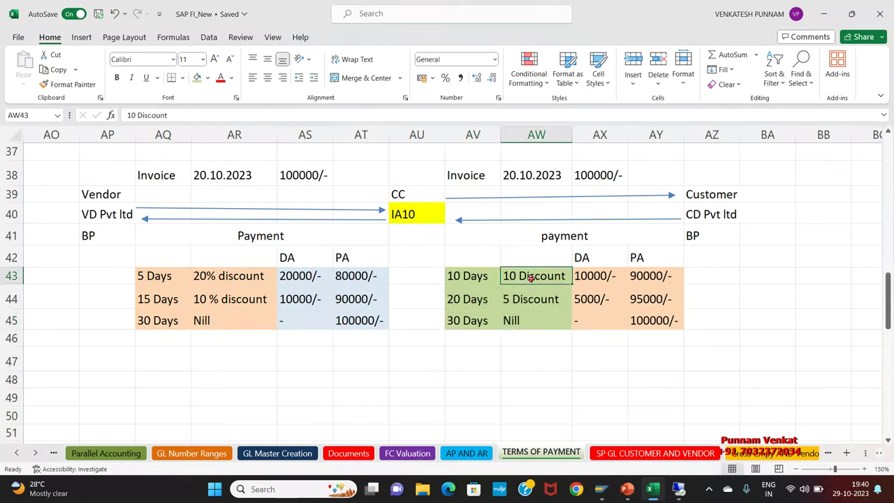
click(477, 300)
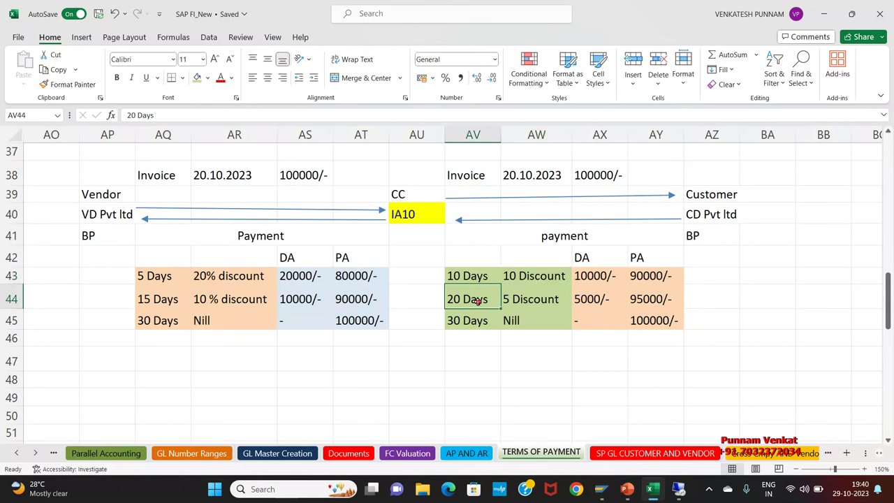
click(523, 299)
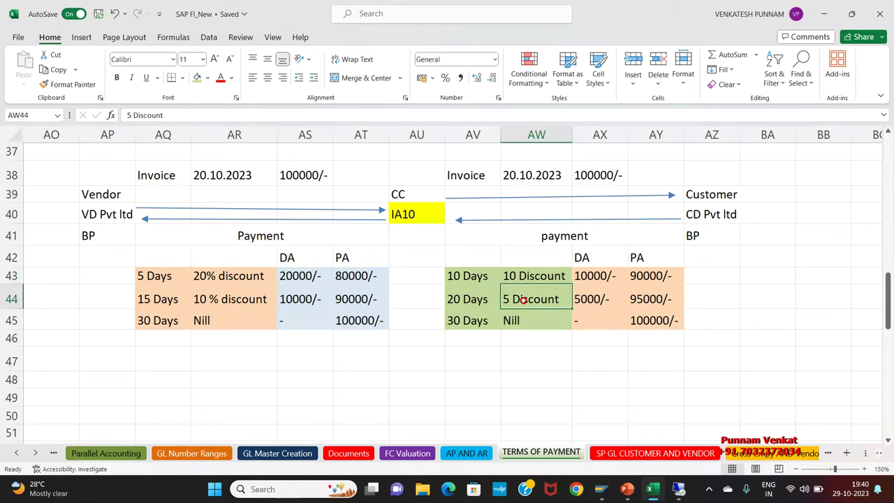
click(487, 318)
click(522, 318)
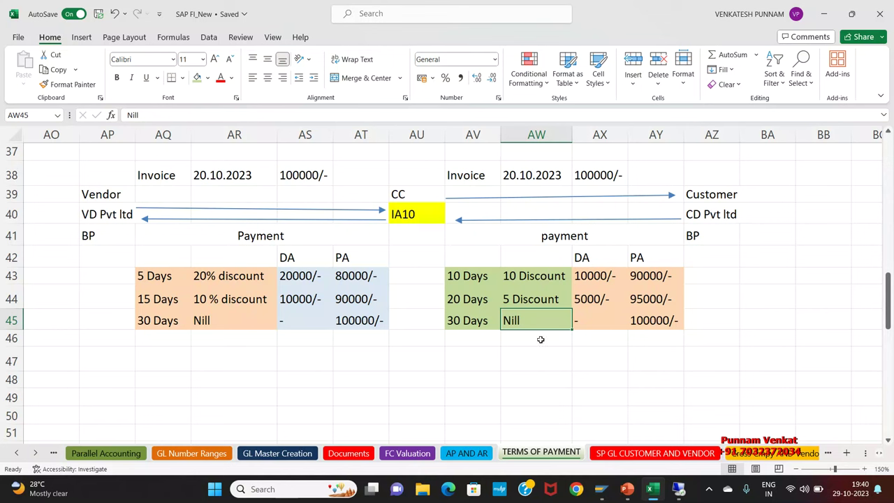
drag(466, 275, 549, 318)
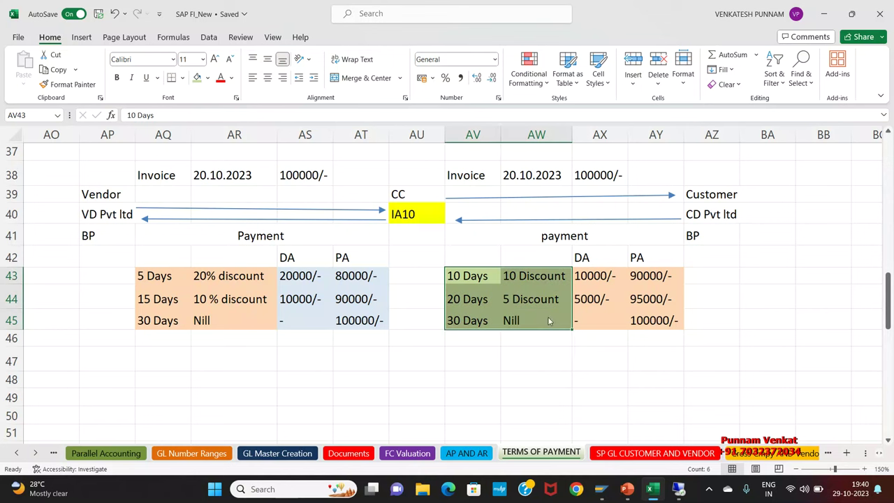
key(alt+Tab)
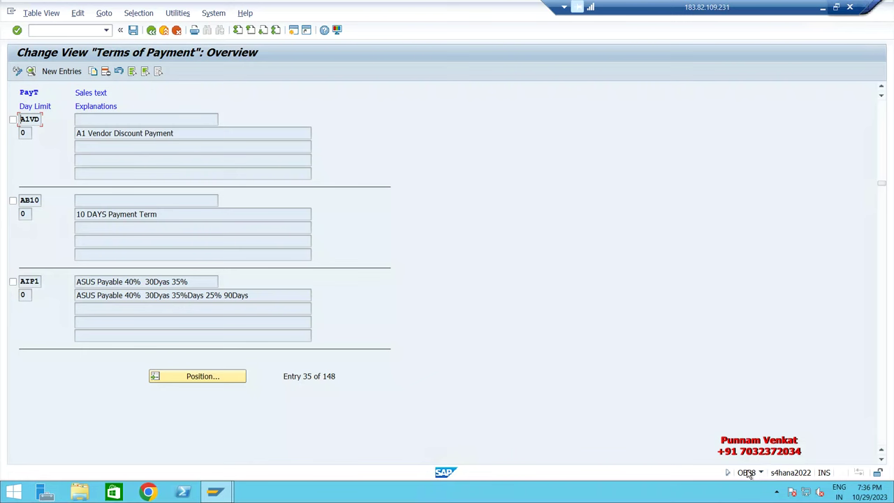
- Create payment term A1CD with an A1 customer discount payment explanation, for customers only
click(761, 473)
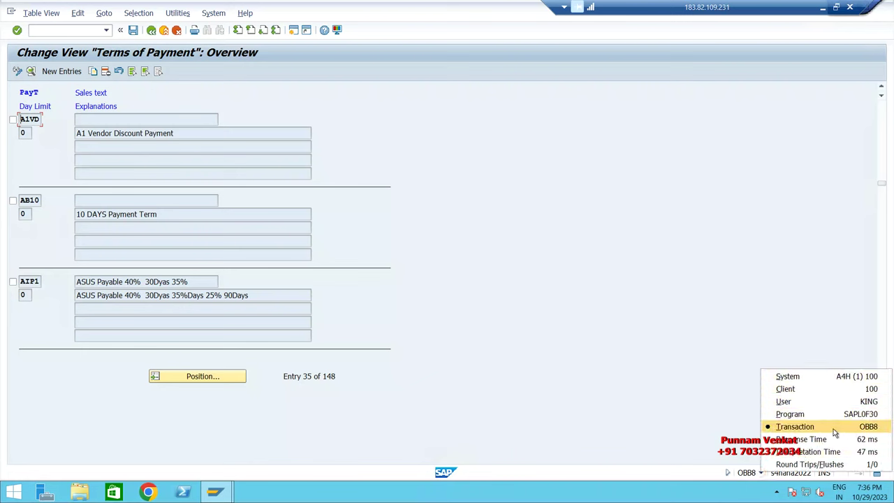
click(630, 389)
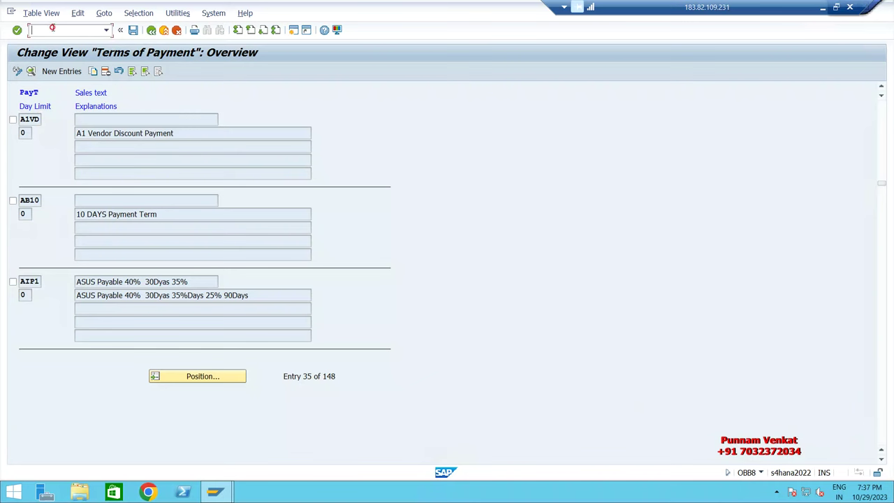
click(68, 72)
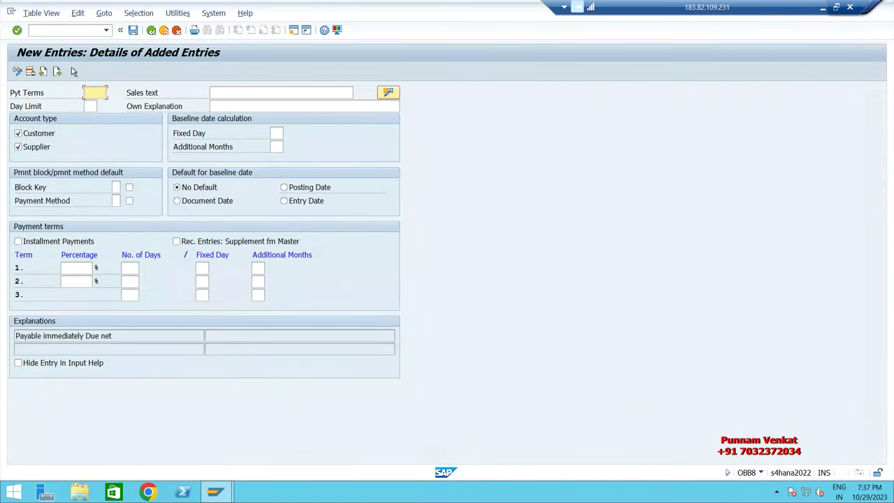
text(A)
key(BackSpace)
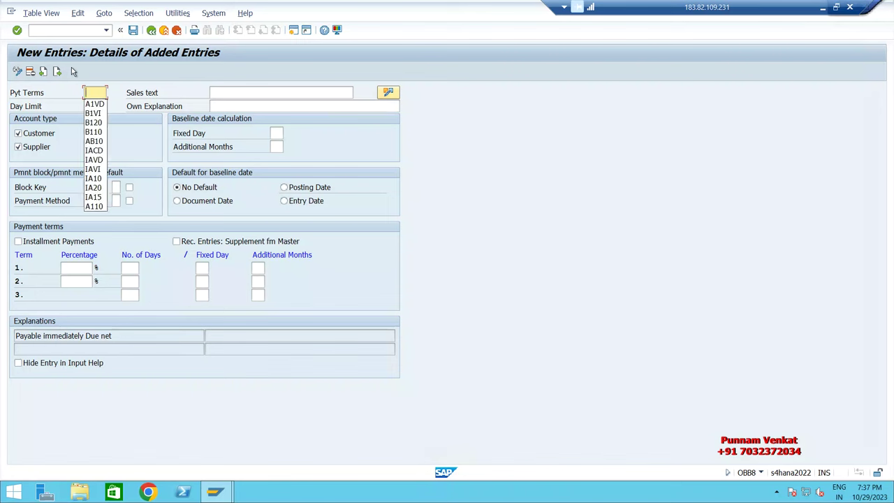
text(A1CD)
key(Tab)
key(Tab)
key(Tab)
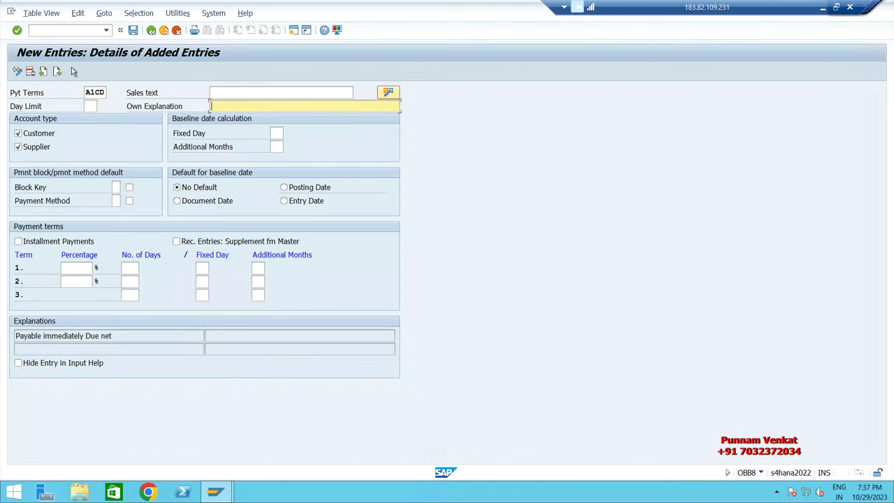
text(A1 cUSTOME)
key(BackSpace)
key(BackSpace)
key(BackSpace)
text(tomer )
text(Pa)
key(BackSpace)
key(BackSpace)
key(BackSpace)
key(BackSpace)
key(BackSpace)
key(BackSpace)
text(Discount Payme)
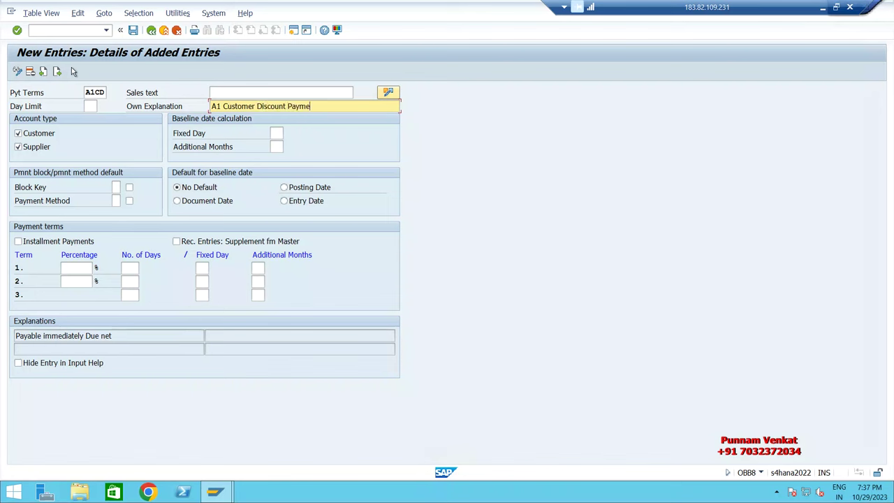
text(nt TEr)
click(19, 148)
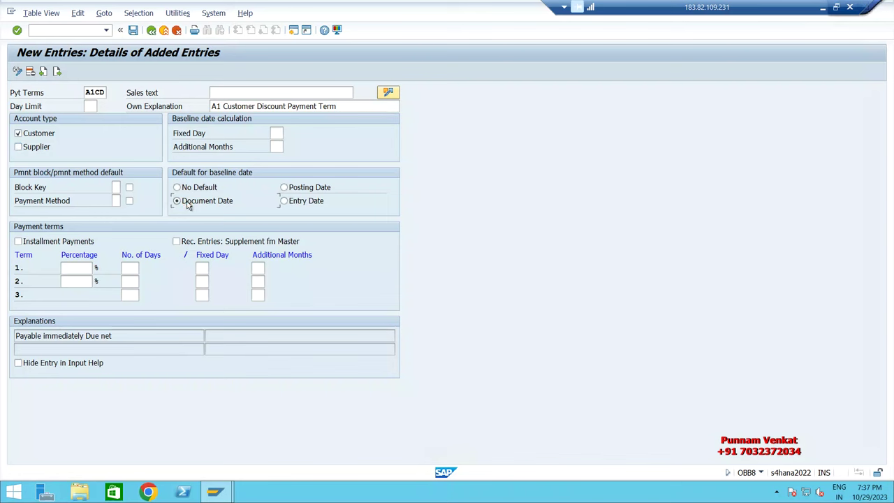
- Enter A1CD's first term of 10% within 10 days and check the next values in Excel
click(85, 269)
text(10)
key(Tab)
text(10)
key(Tab)
click(82, 282)
click(823, 7)
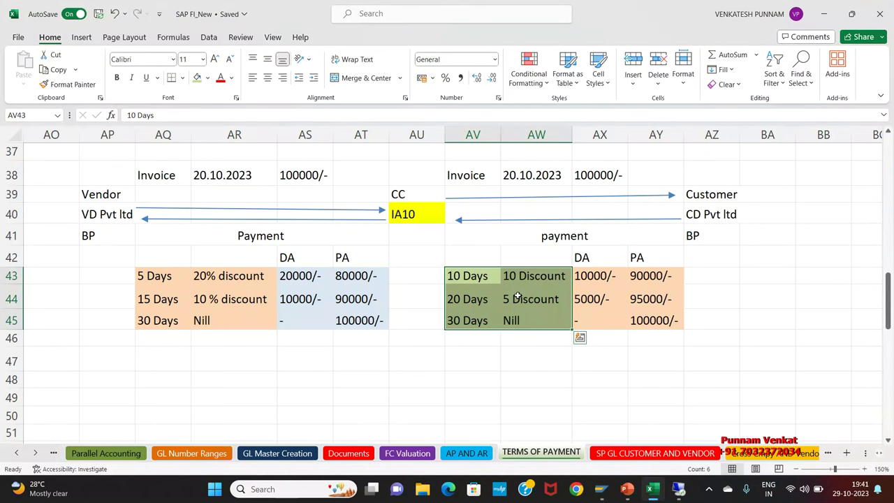
click(519, 297)
click(478, 305)
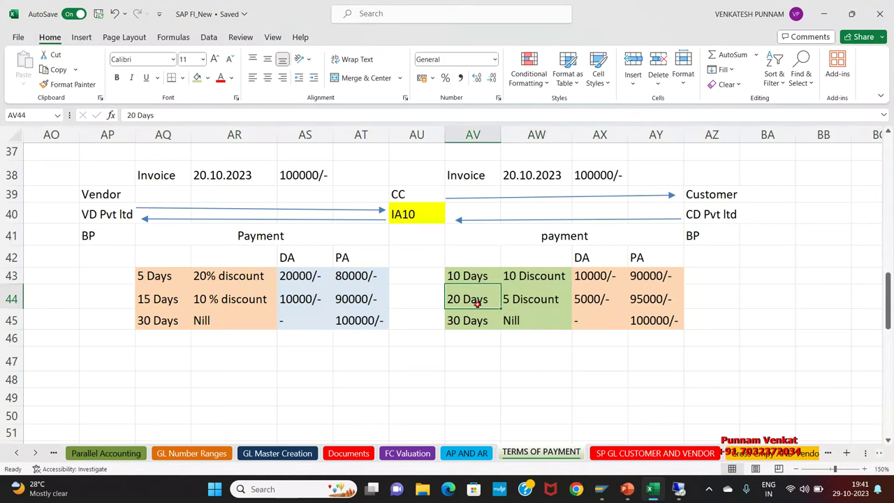
key(alt+Tab)
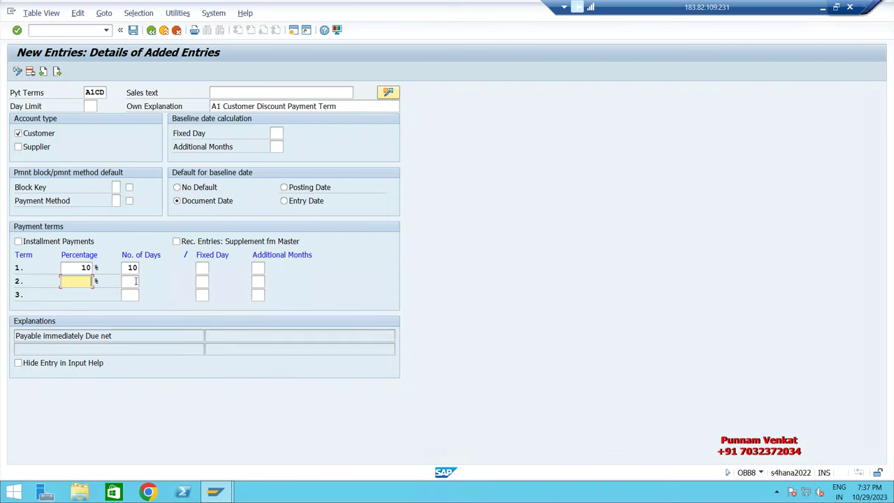
- Enter A1CD's second term of 5% within 20 days and a net 30 days third term
click(134, 281)
text(20)
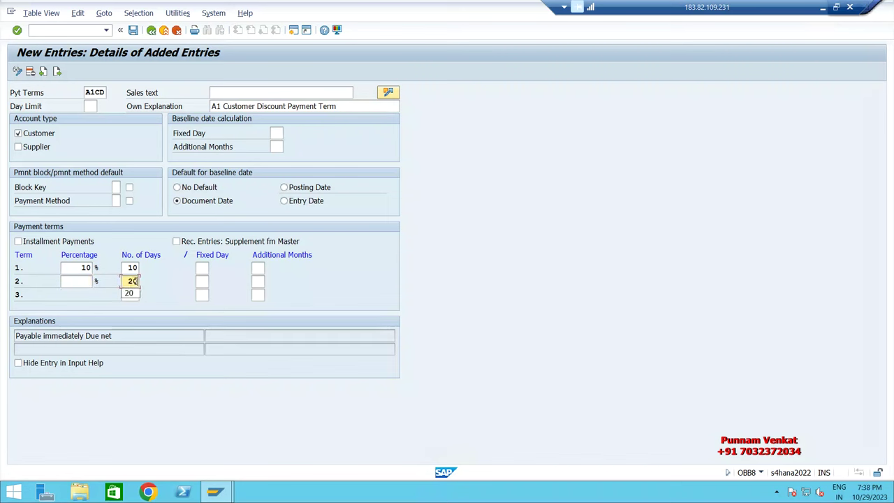
click(88, 280)
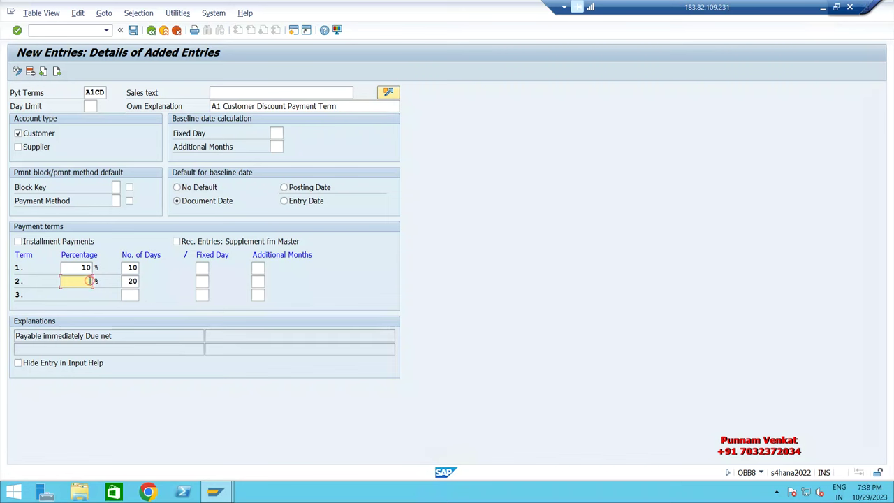
text(5)
key(Tab)
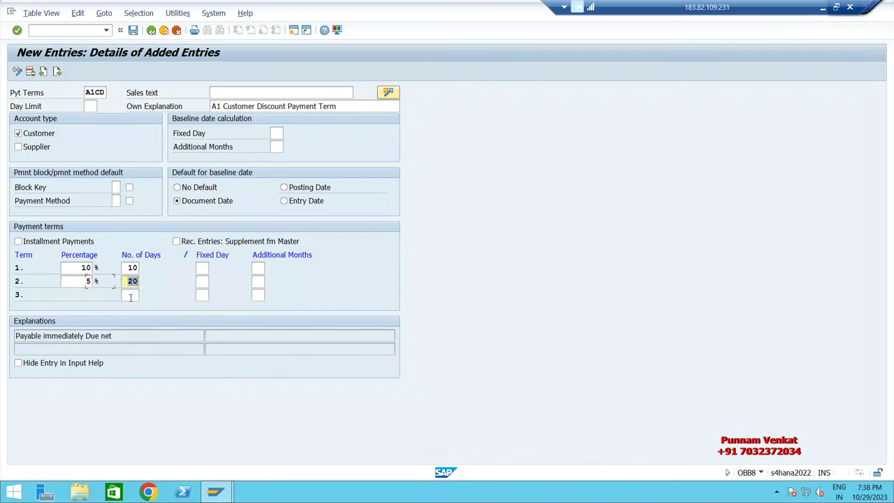
click(131, 298)
text(30)
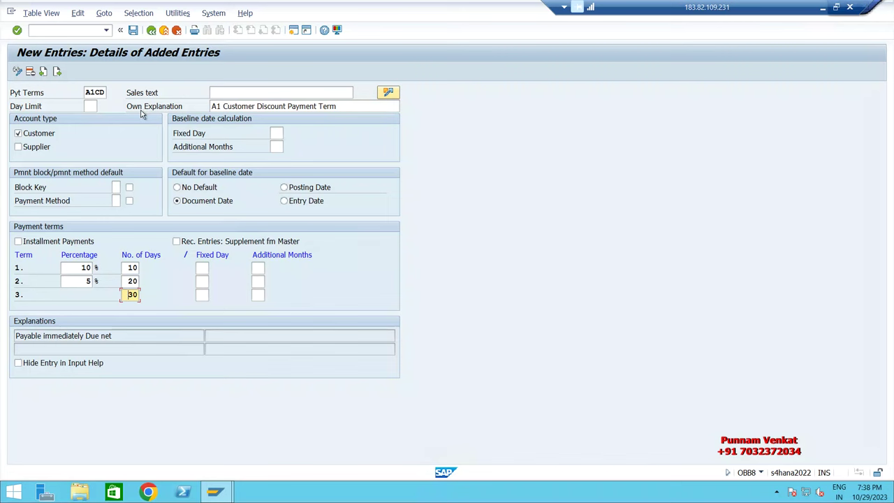
- Confirm and save A1CD, then return to the SAP Easy Access menu
key(Return)
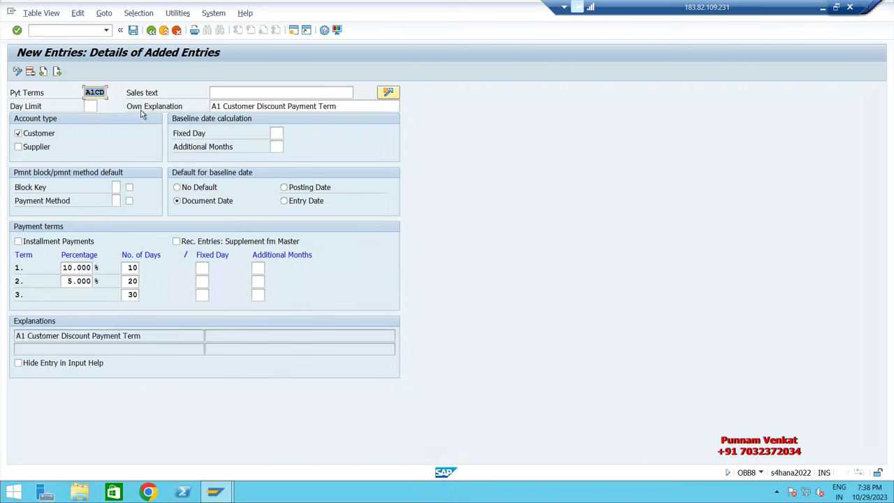
click(135, 30)
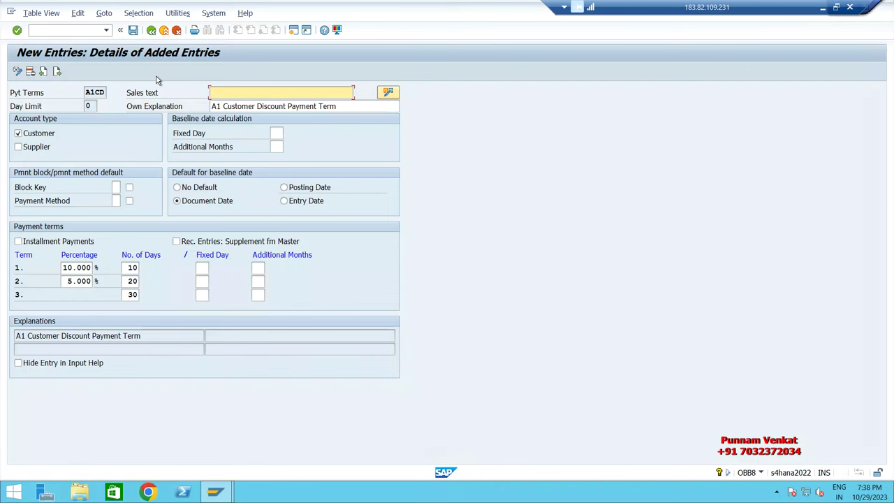
click(133, 31)
click(151, 32)
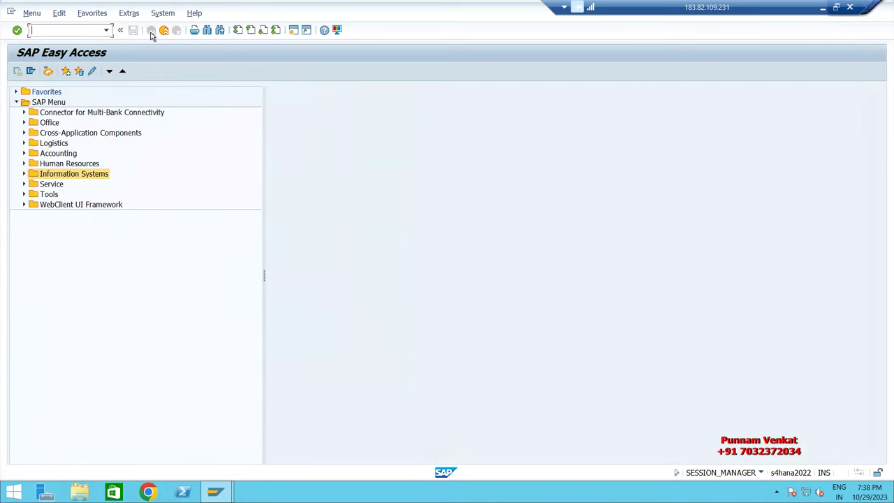
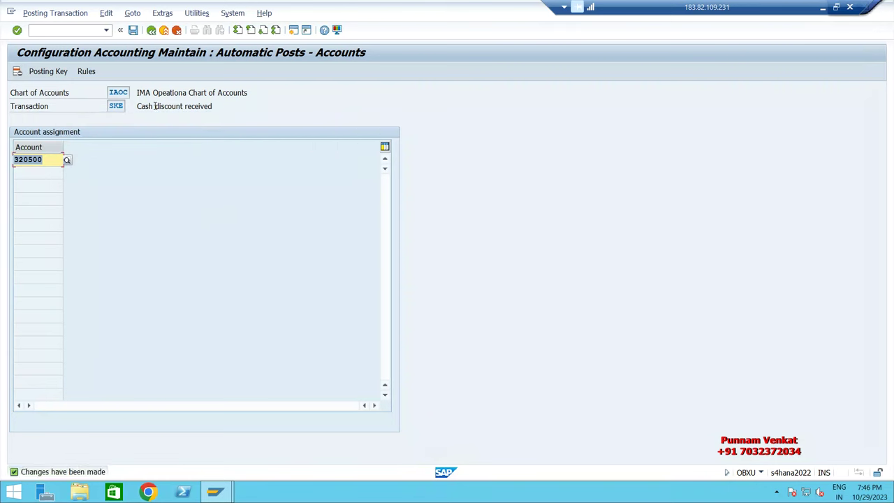
- Save 320500 as the SKE cash discount received account for chart IAOC and return to Easy Access
drag(154, 106, 241, 106)
click(133, 30)
click(151, 30)
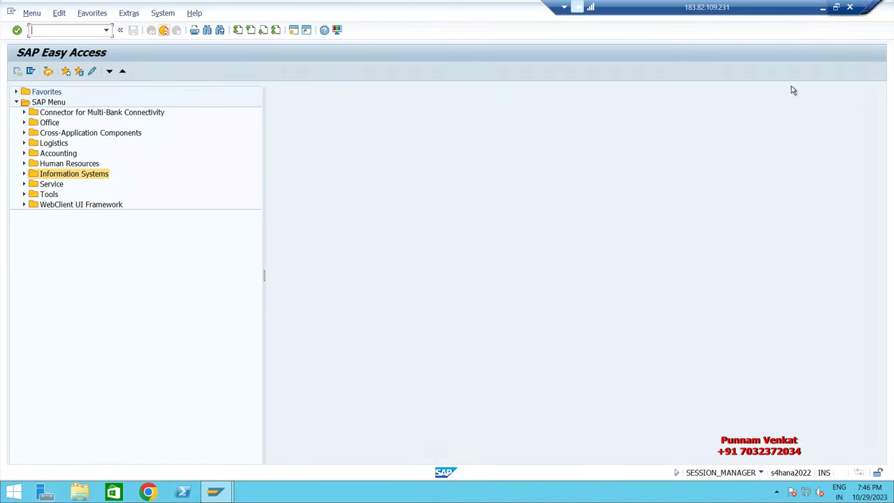
click(822, 7)
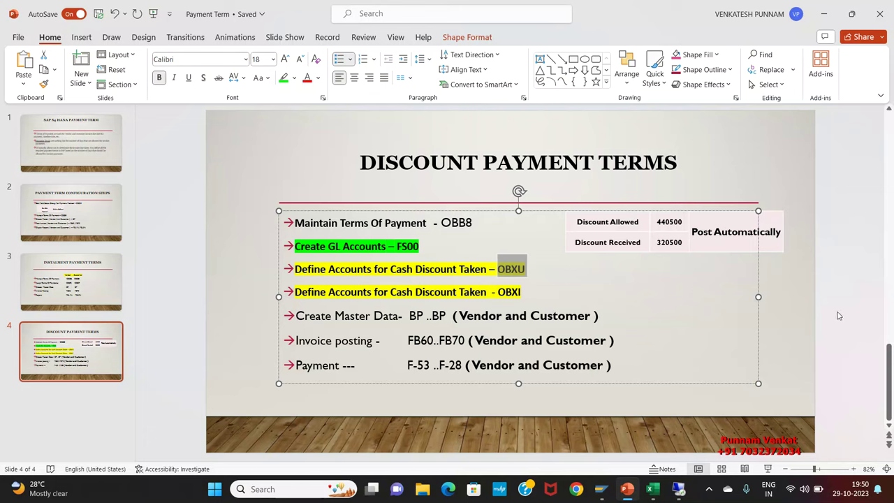
click(861, 289)
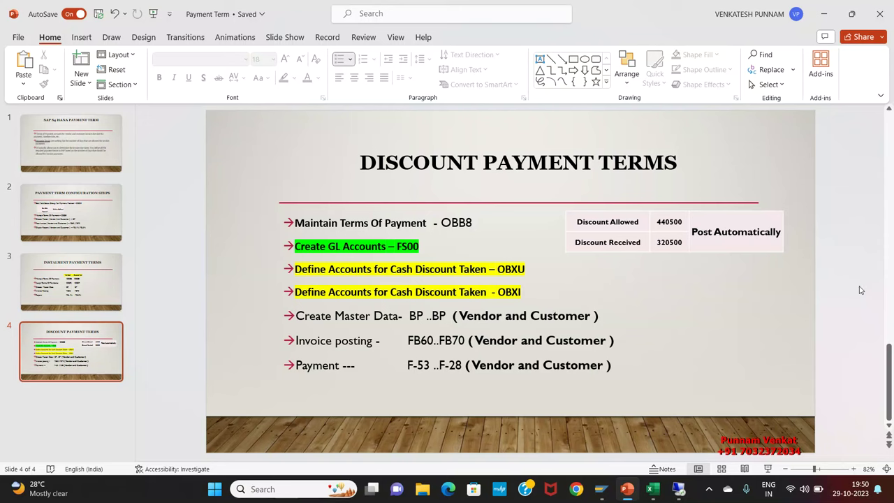
double_click(528, 294)
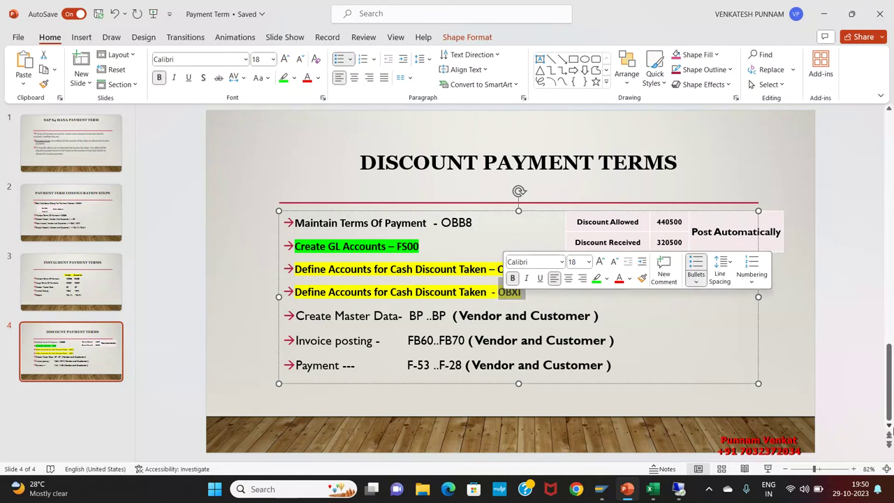
click(823, 13)
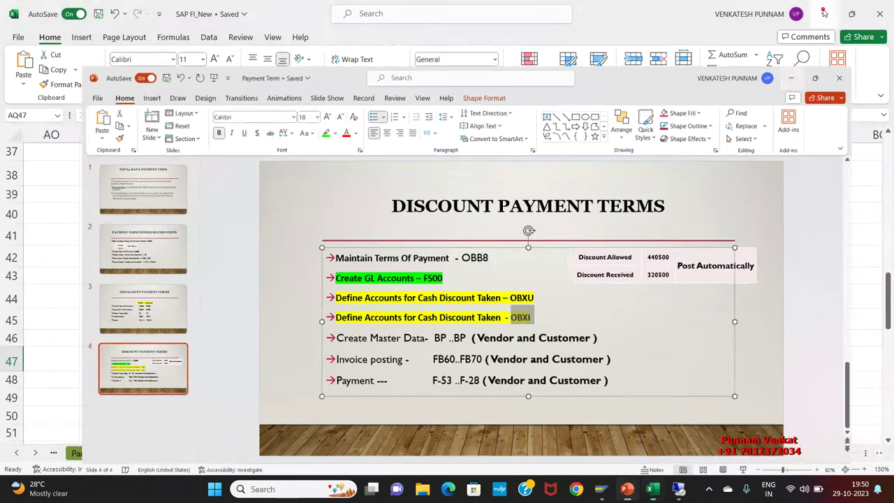
key(alt+Tab)
key(alt+Tab)
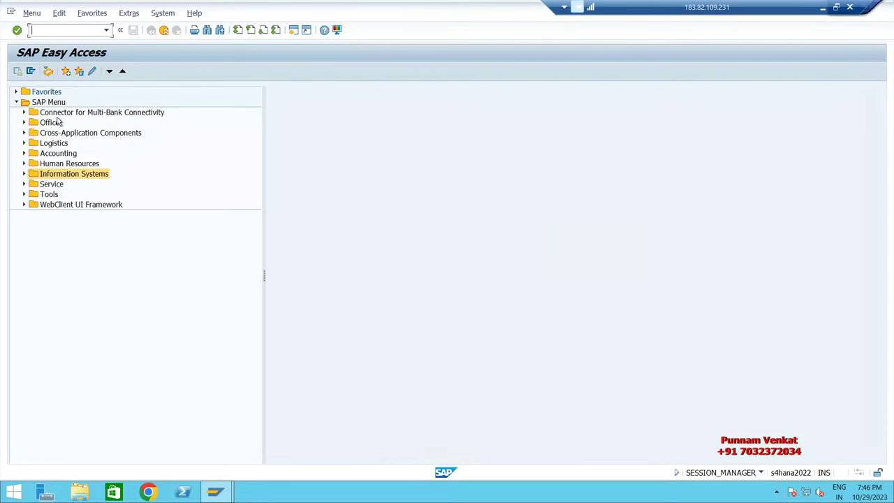
- Open OBXI for chart IAOC and review the cash discount expense posting keys 40 and 50
text(OBXI)
key(Return)
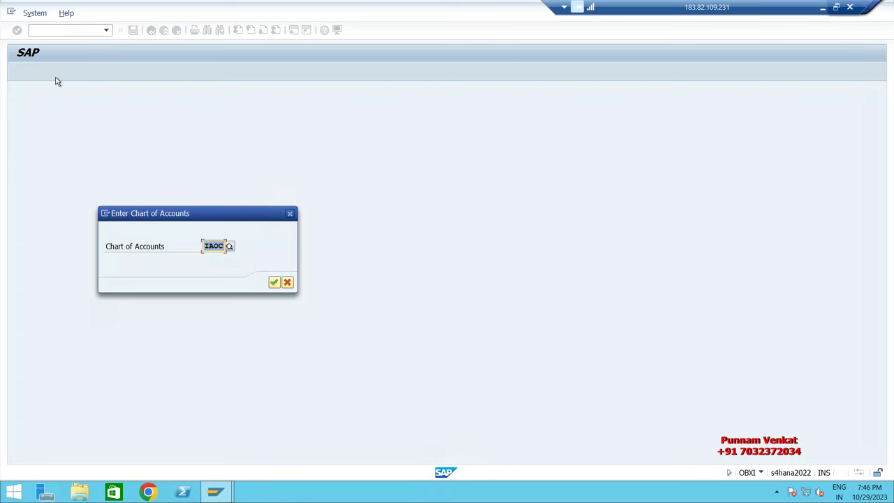
key(Return)
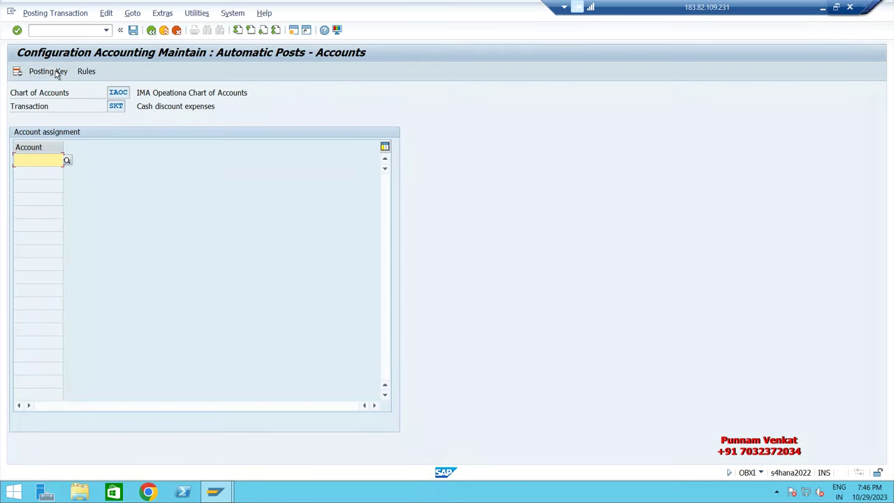
click(48, 74)
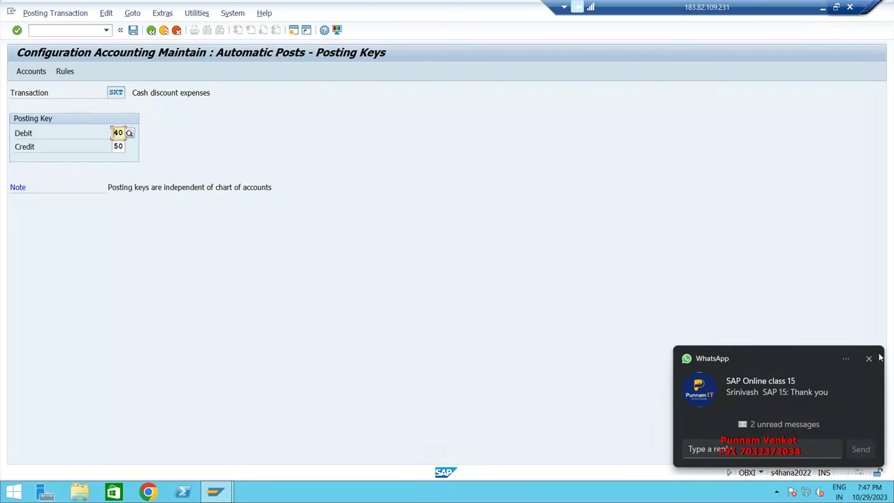
click(869, 359)
click(120, 146)
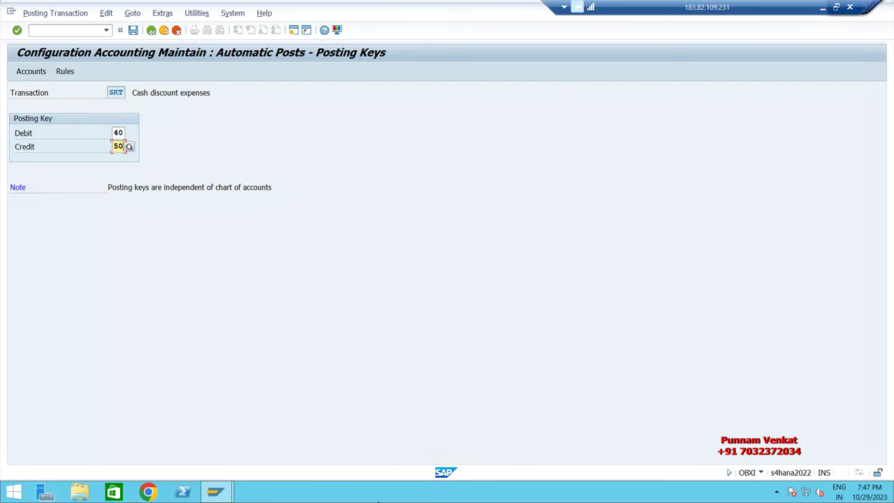
click(32, 71)
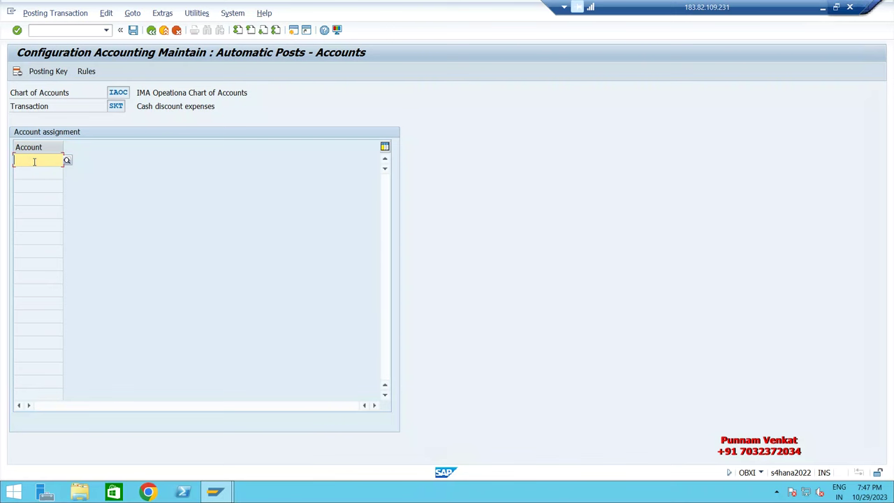
- Assign account 440500 Discount Allowed and save it under the customizing request, then go back
text(3)
key(BackSpace)
text(44)
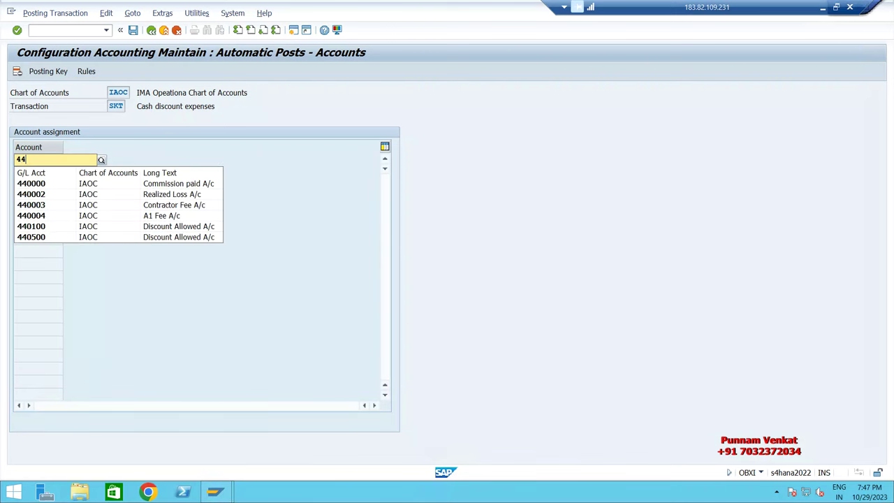
text(05)
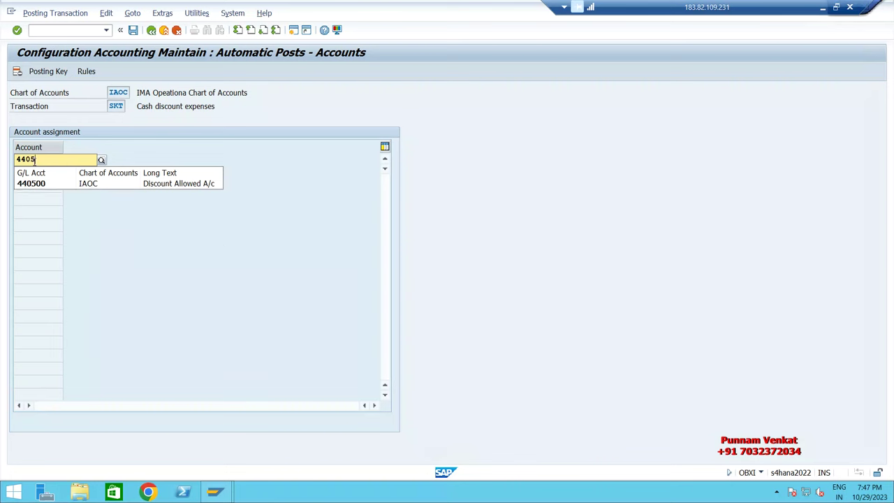
click(148, 185)
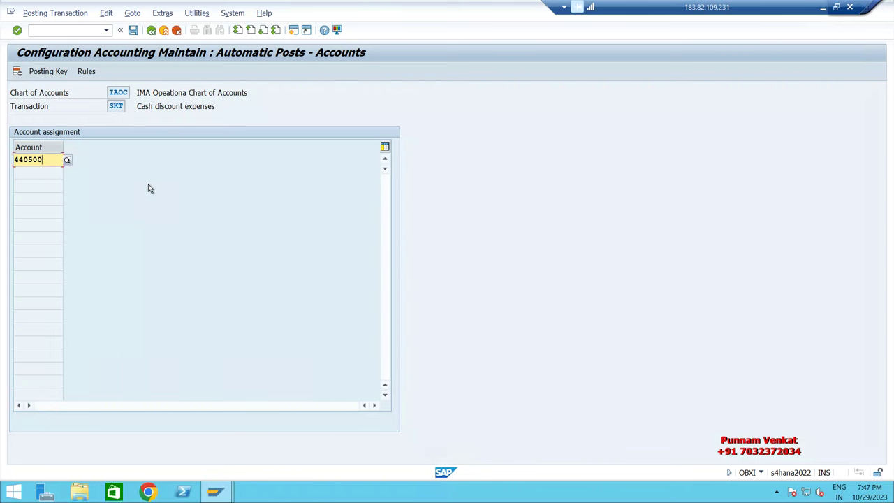
key(Return)
click(133, 30)
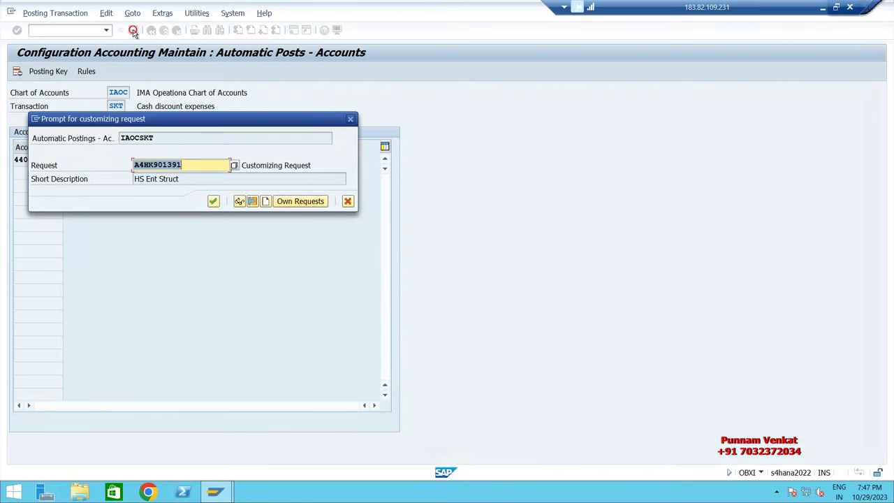
click(213, 202)
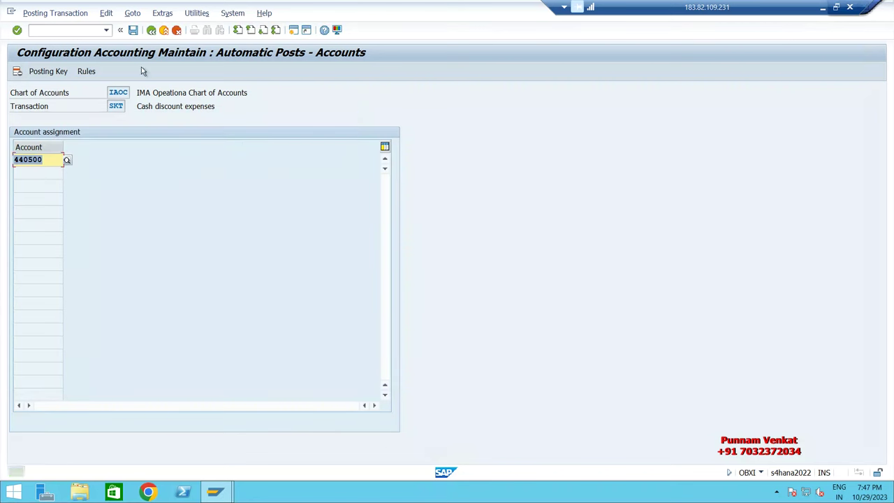
click(151, 32)
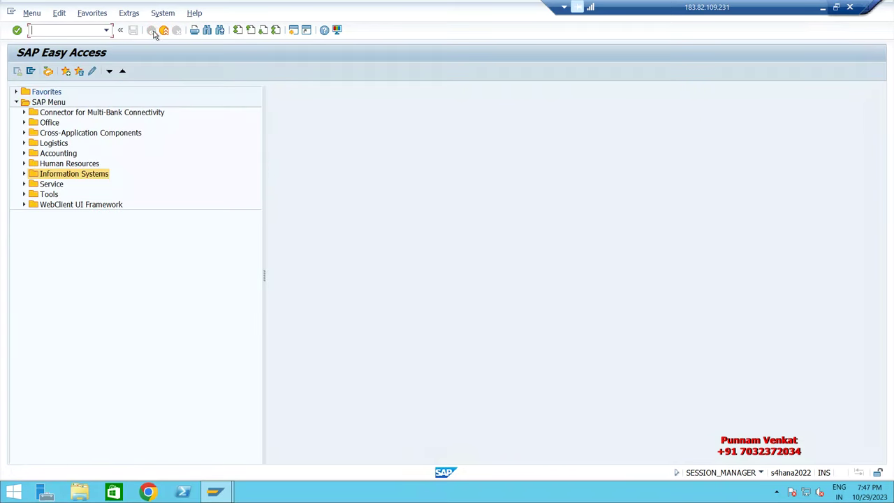
- Show Excel's TERMS OF PAYMENT sheet, browse the sheet tabs, then bring up the Payment Term presentation
click(823, 7)
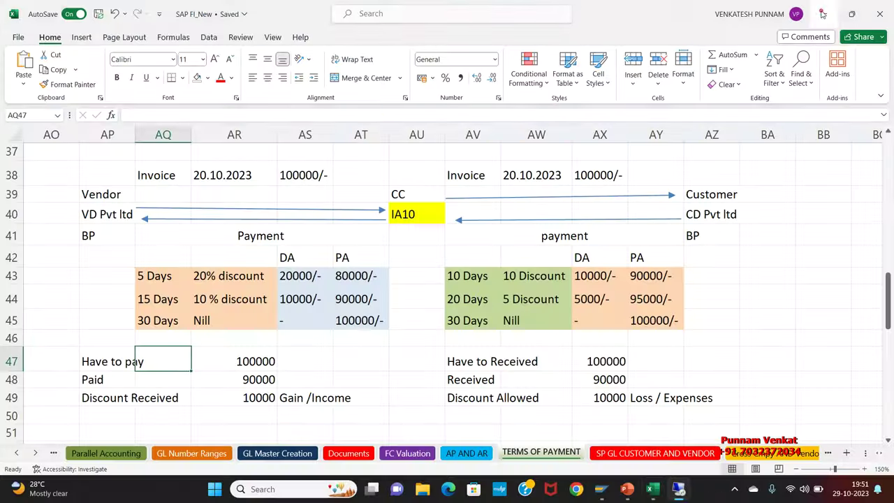
mouse_move(679, 485)
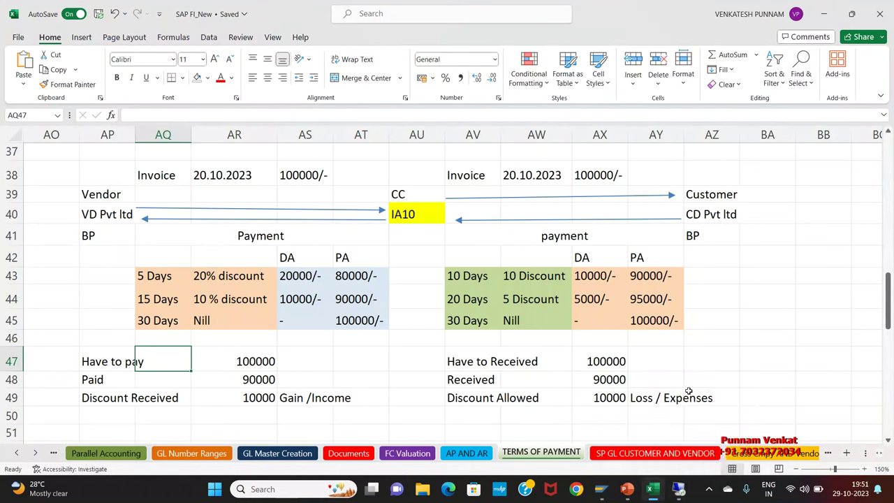
click(35, 453)
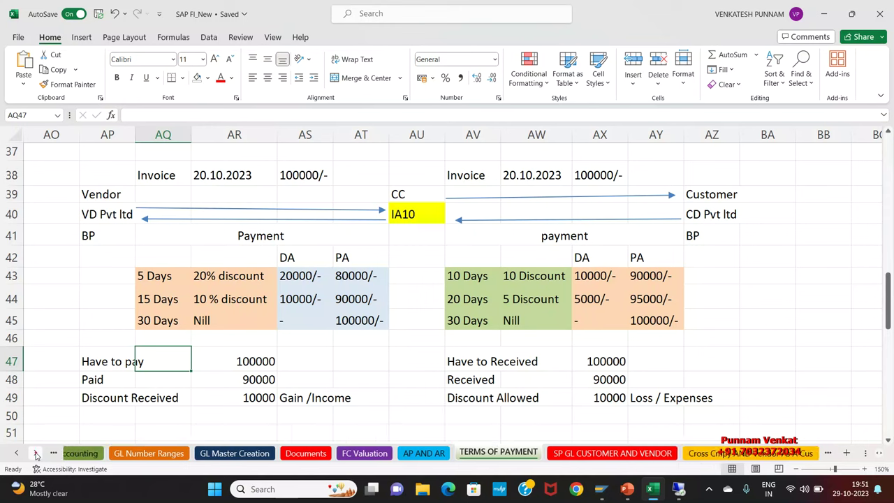
click(35, 453)
click(35, 452)
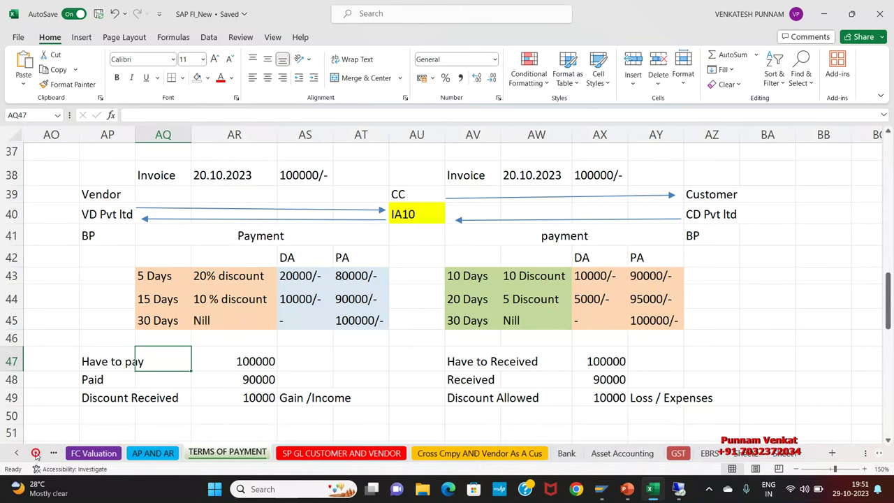
mouse_move(660, 494)
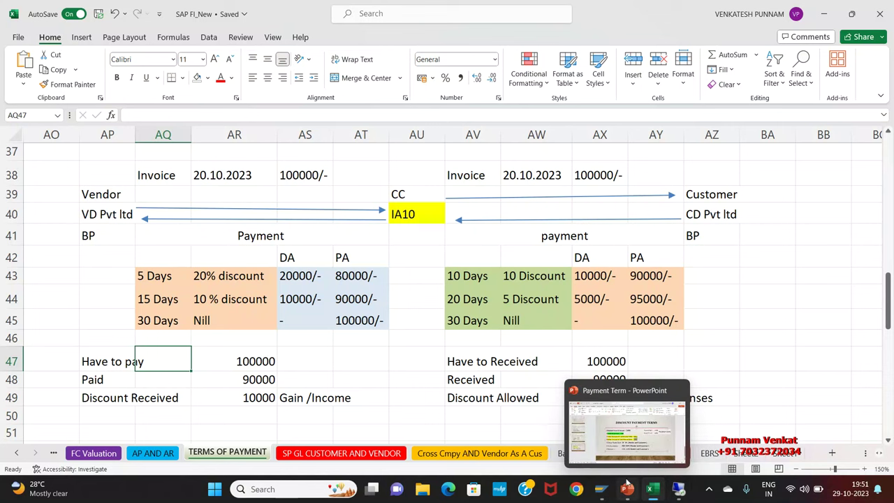
click(627, 493)
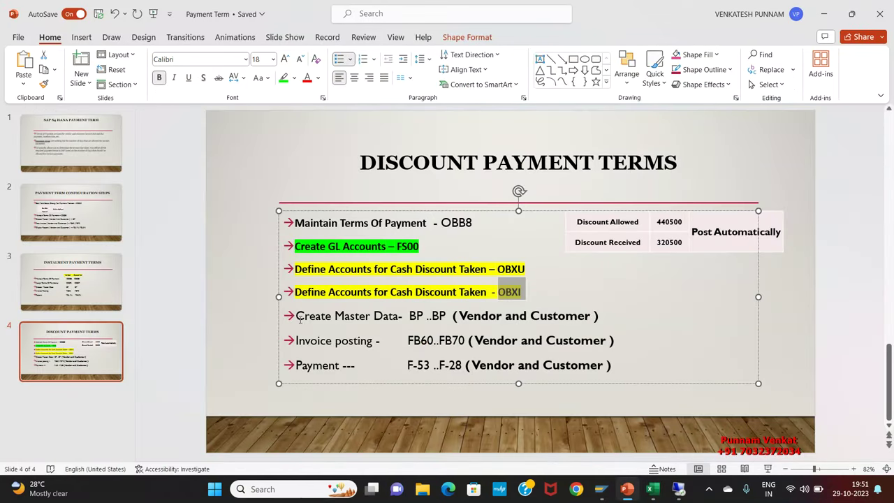
triple_click(301, 319)
click(342, 341)
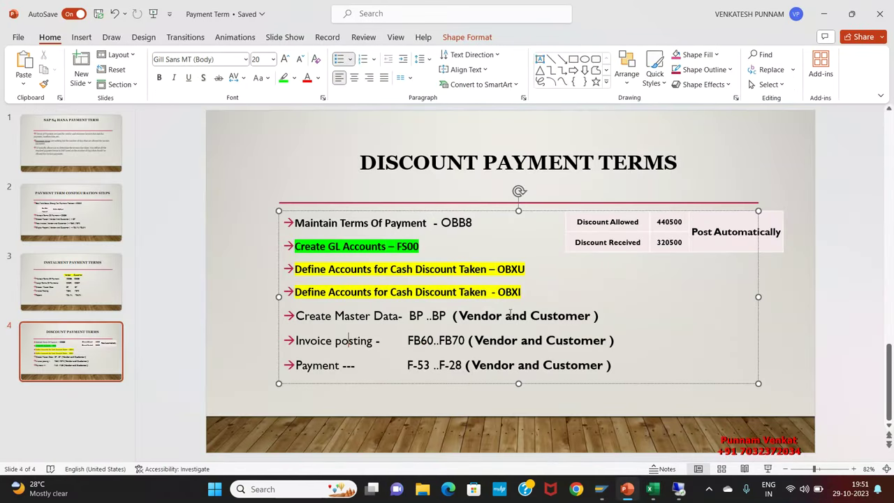
drag(502, 318, 396, 323)
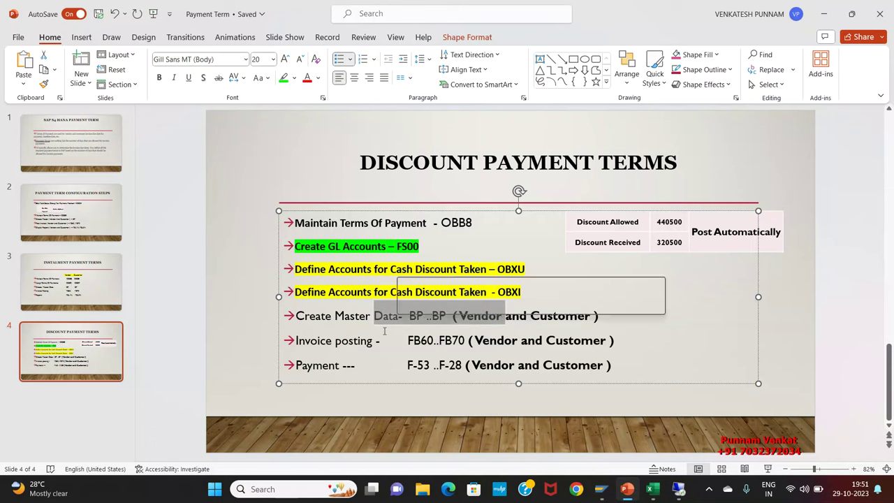
drag(296, 341, 437, 342)
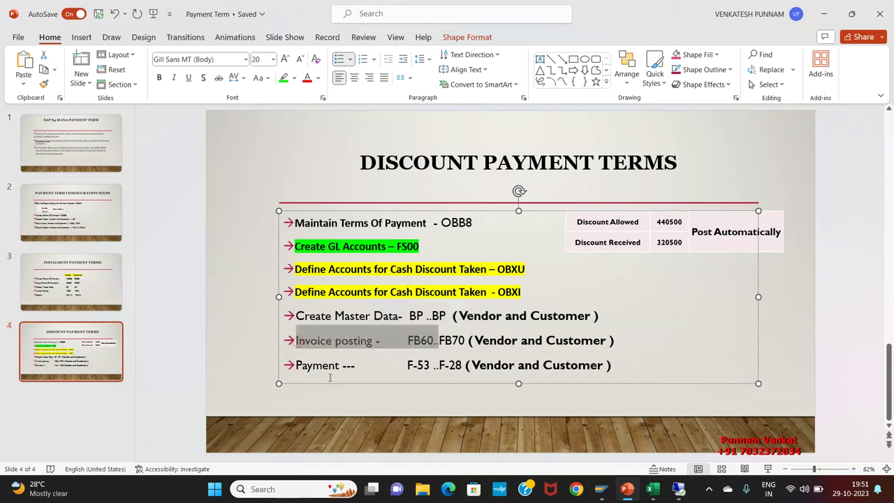
drag(293, 369, 402, 375)
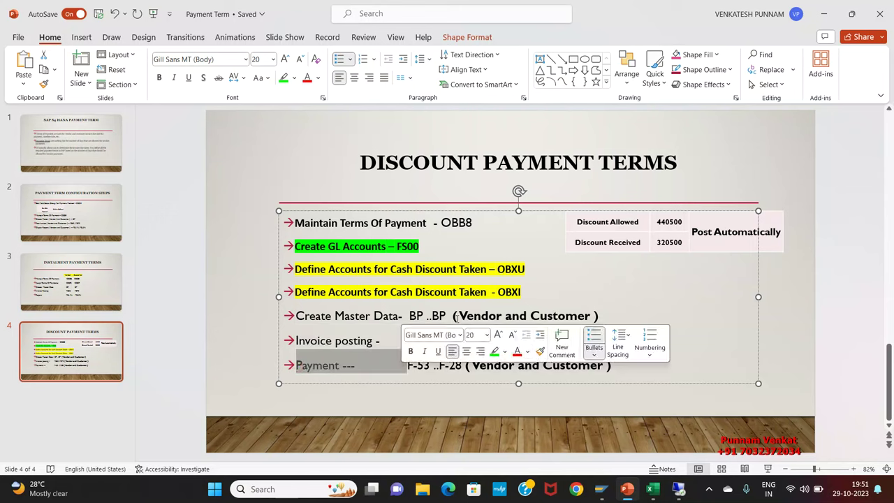
click(455, 319)
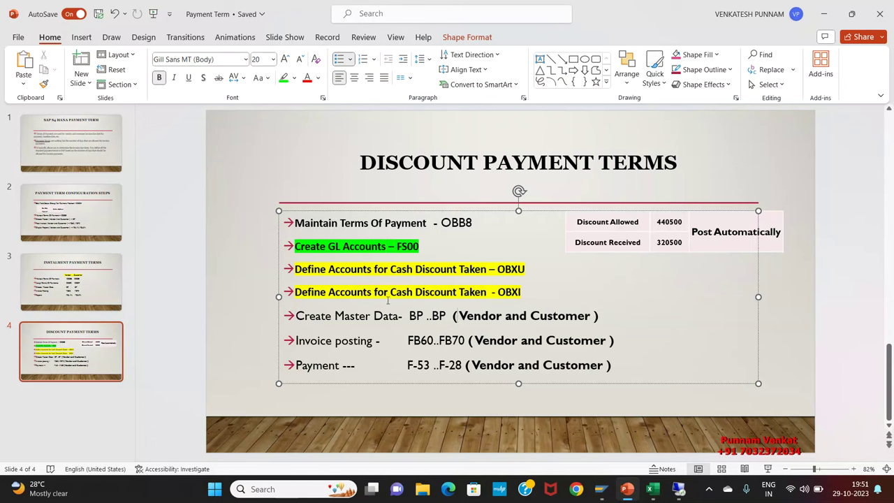
drag(375, 315, 404, 315)
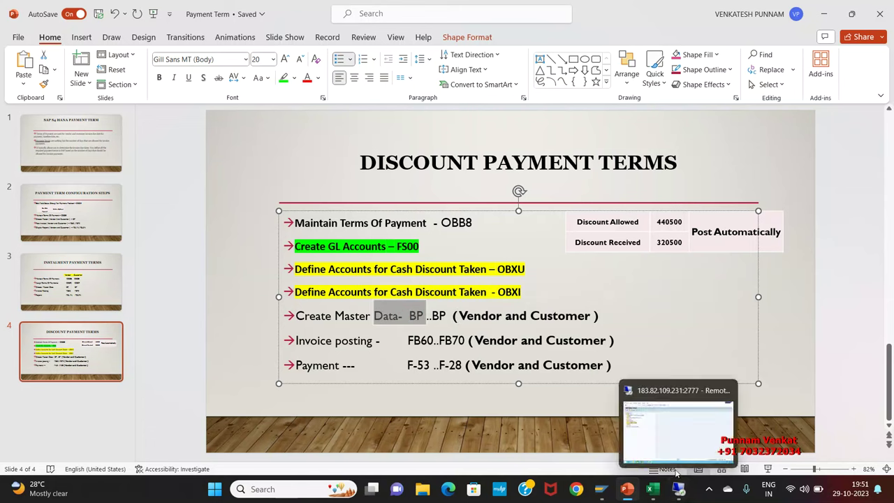
mouse_move(642, 493)
click(646, 447)
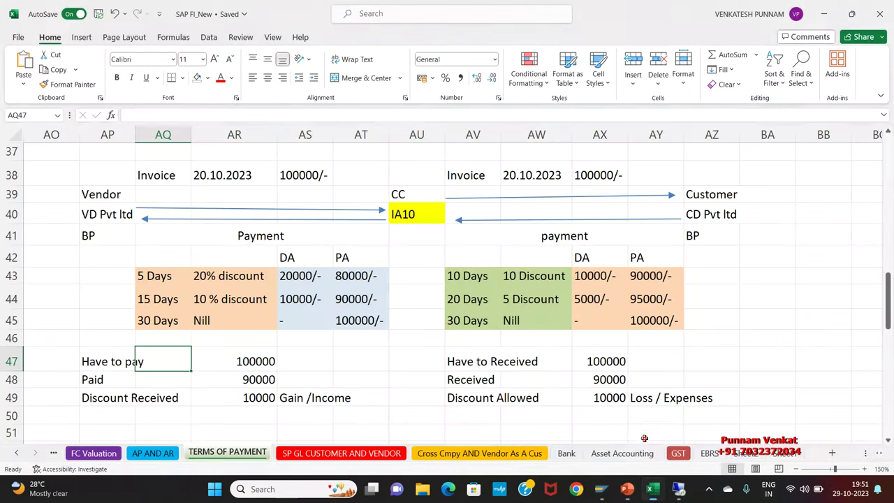
- Shade the VD Pvt ltd vendor cell AP40 blue, then switch back to the SAP window
click(82, 215)
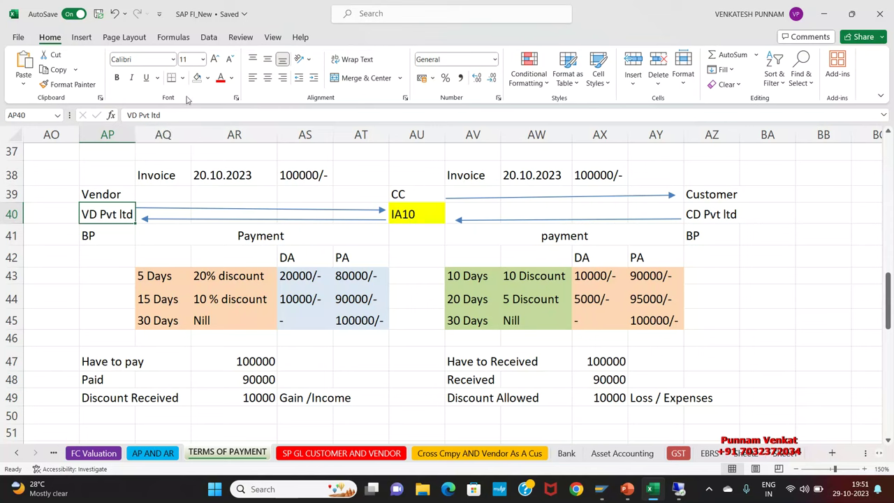
click(207, 78)
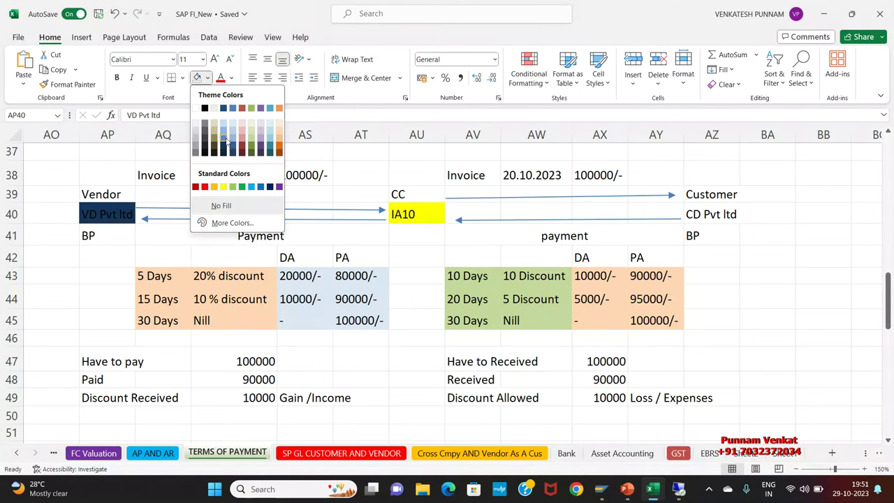
click(225, 140)
click(130, 262)
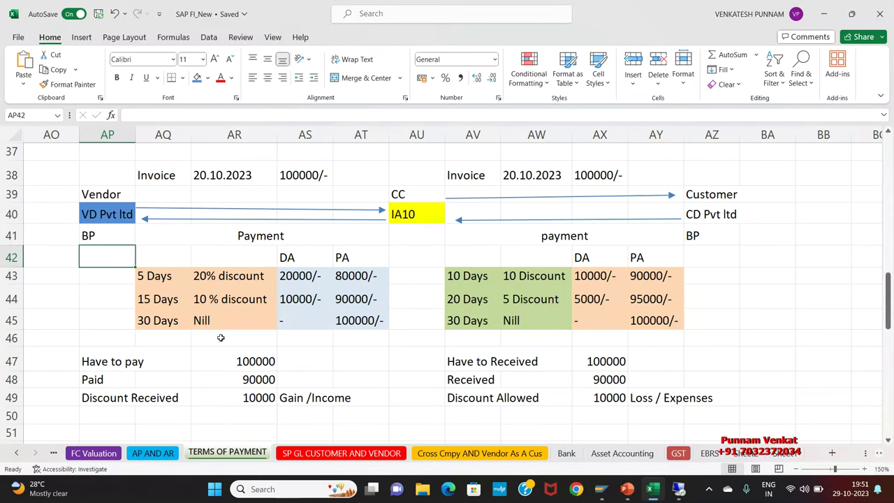
key(alt+Tab)
key(alt+Tab)
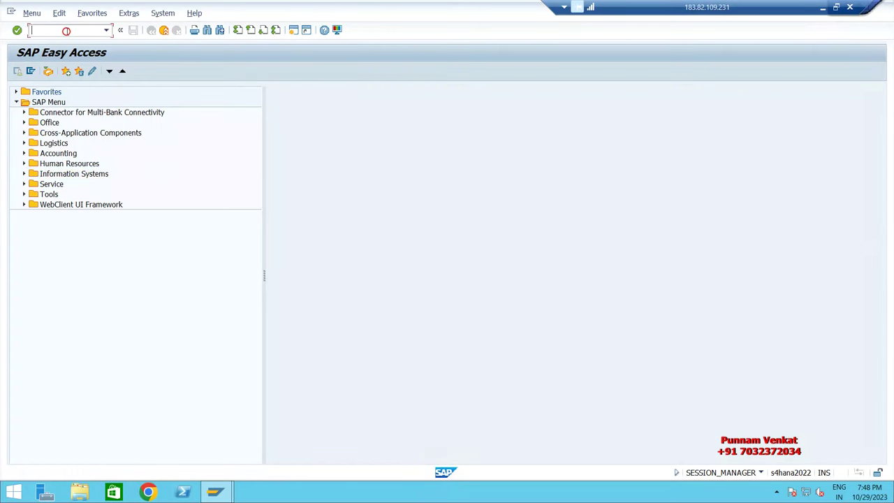
- Start a new organization partner in transaction BP with role Supplier (Fin.Accounting) and grouping IA Domestic BP Group
text(BP)
key(Return)
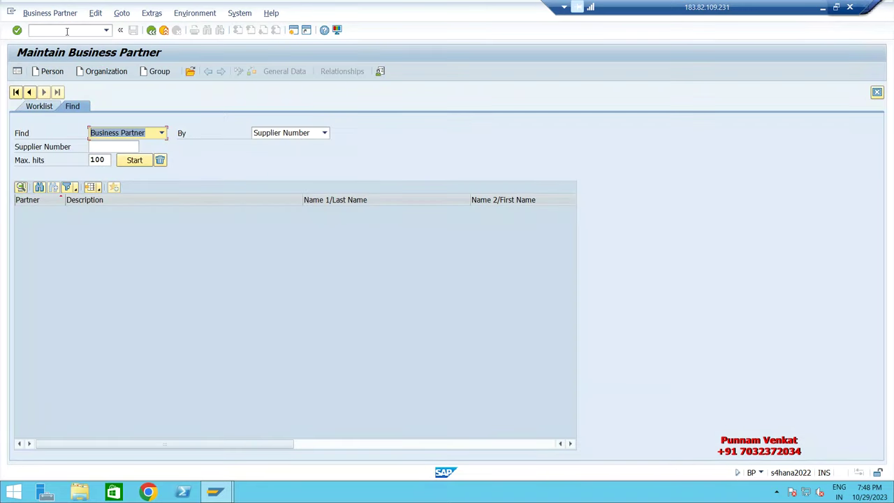
click(119, 71)
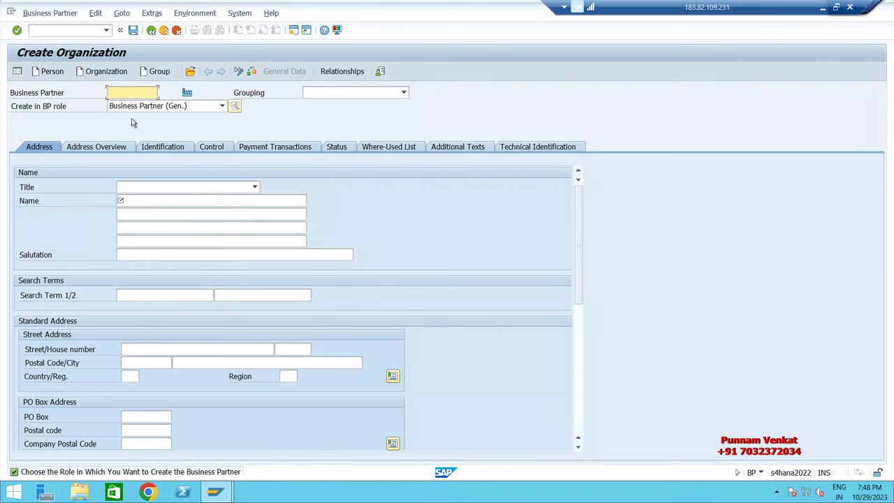
click(208, 108)
key(s)
key(Down)
key(Down)
key(Down)
key(Down)
key(Down)
key(Down)
key(Down)
key(Down)
key(Down)
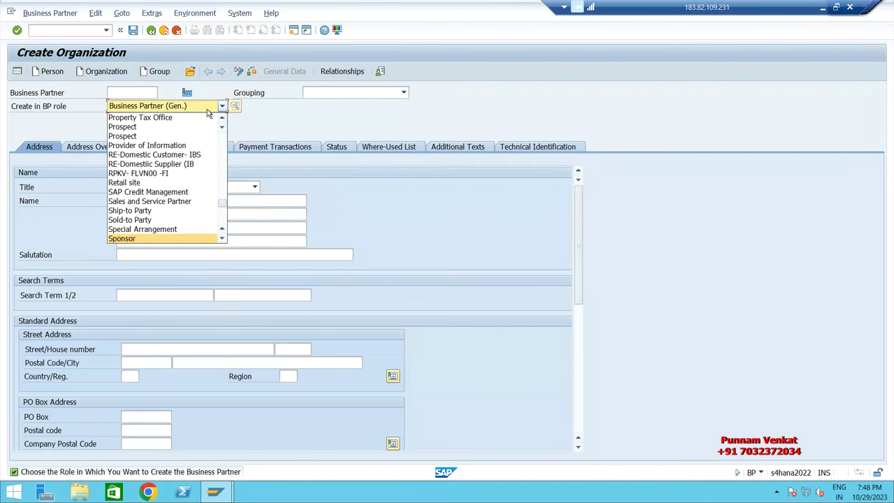
key(Down)
key(Down)
key(Down)
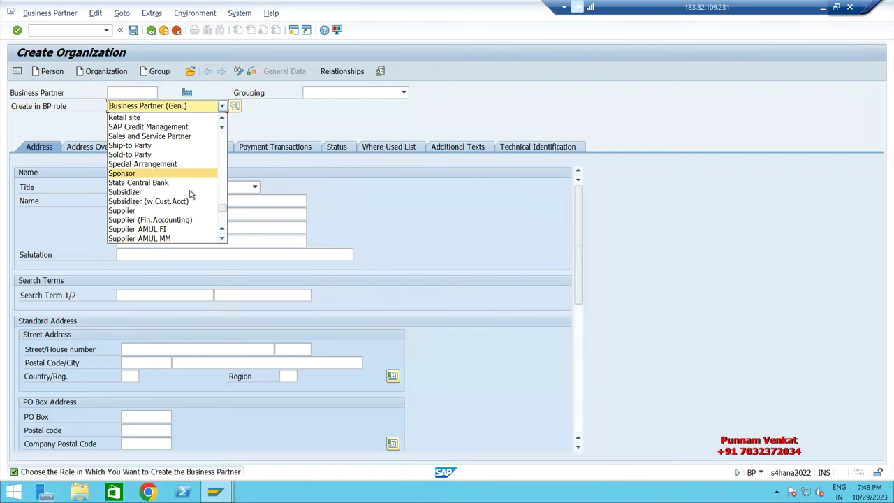
click(178, 221)
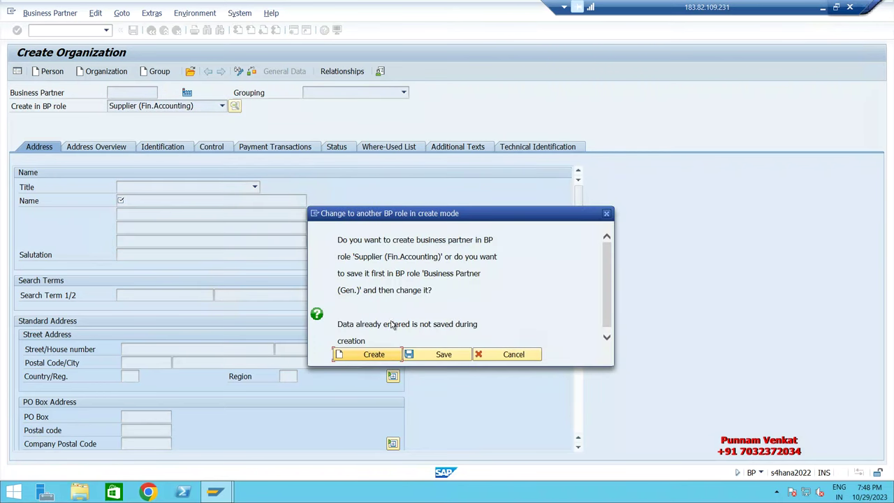
click(376, 354)
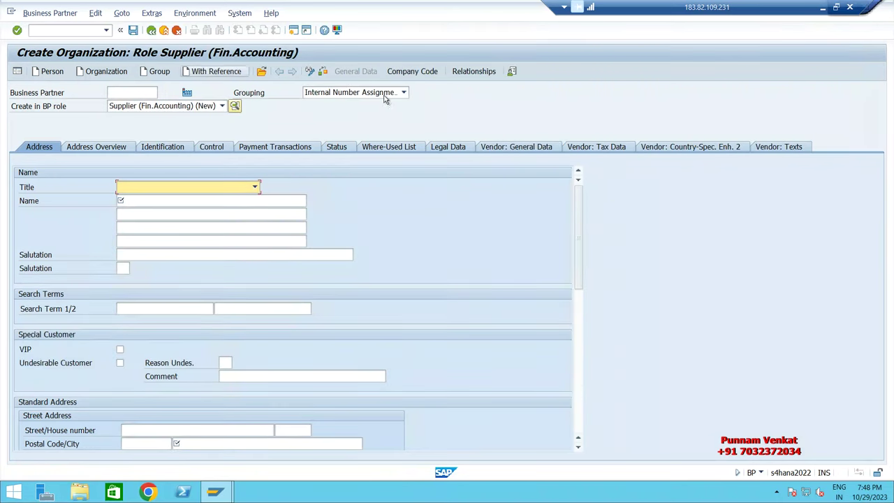
click(391, 93)
click(403, 107)
click(403, 106)
click(403, 106)
click(403, 106)
click(403, 106)
click(403, 106)
click(403, 106)
click(403, 106)
click(403, 106)
click(403, 106)
click(403, 106)
click(403, 107)
click(403, 106)
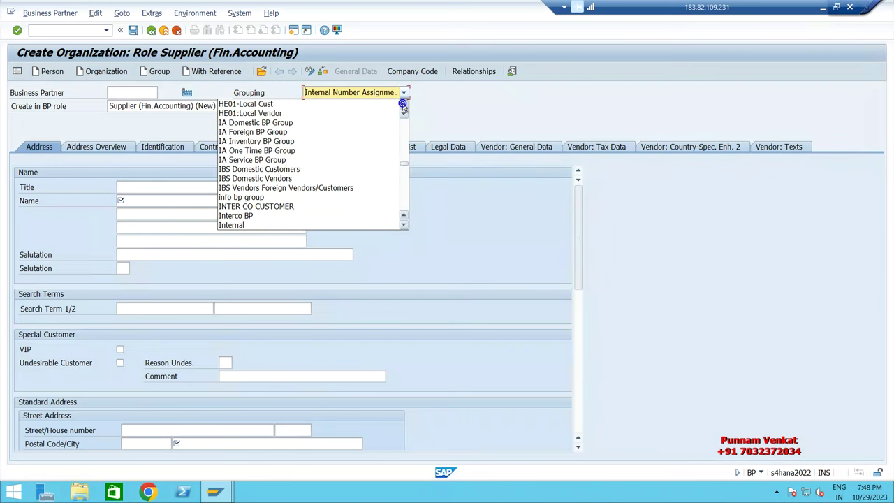
click(285, 124)
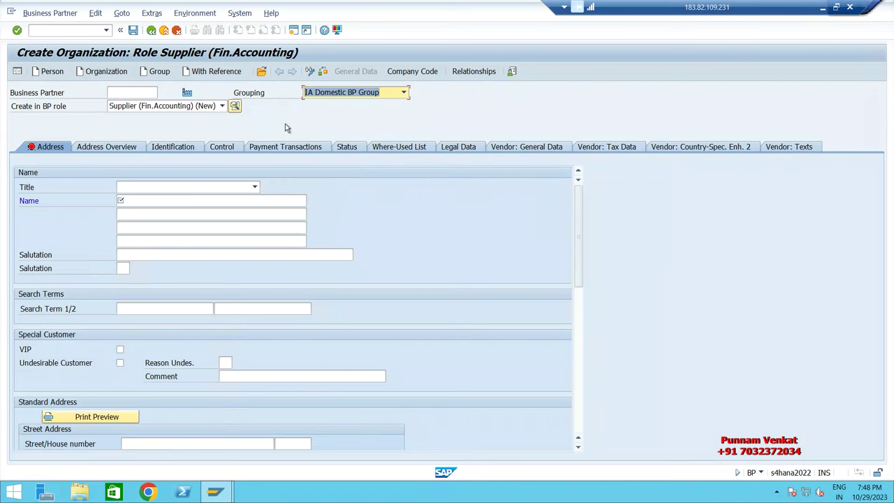
- Enter the organization name VD Pvt tld on both name lines and search term VDPL
click(145, 200)
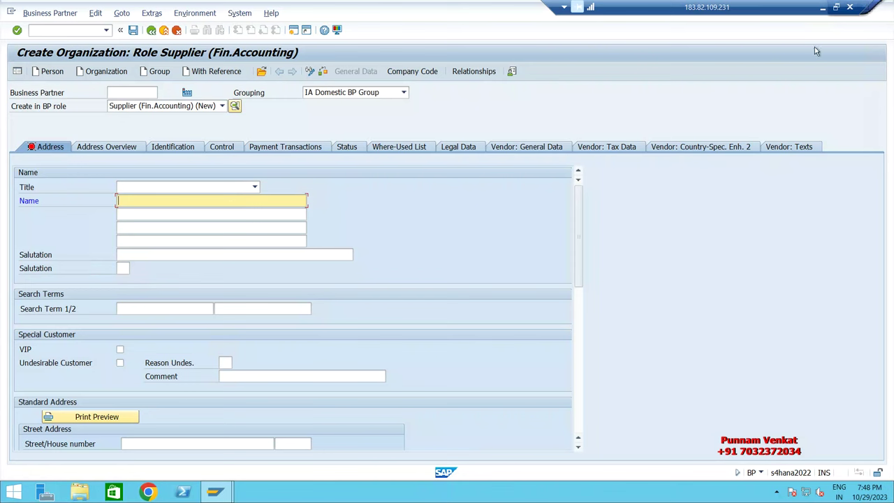
click(822, 7)
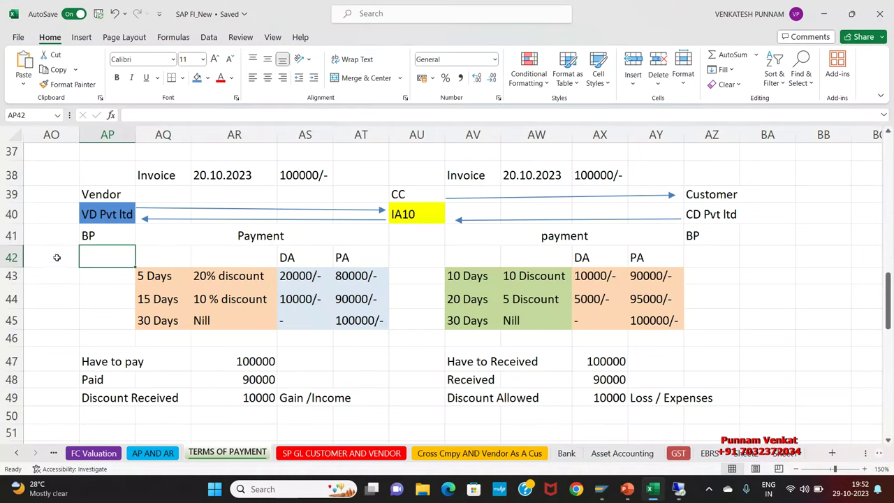
key(alt+Tab)
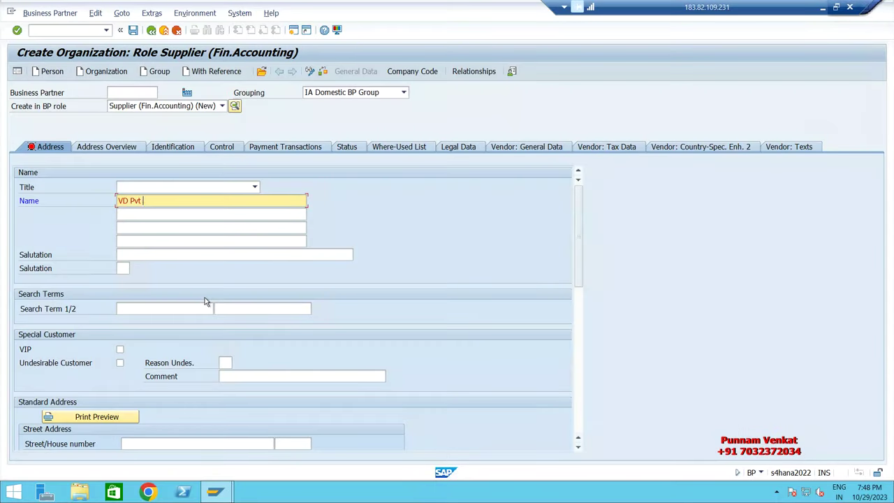
text(d)
key(Tab)
key(shift+Tab)
key(ctrl+c)
key(End)
key(Tab)
key(ctrl+v)
key(Tab)
key(Tab)
key(Tab)
key(Tab)
key(Tab)
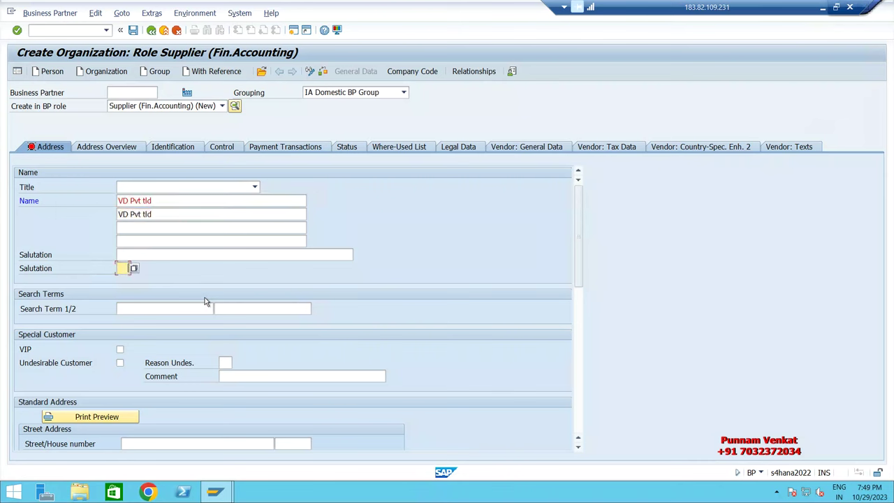
text(VD)
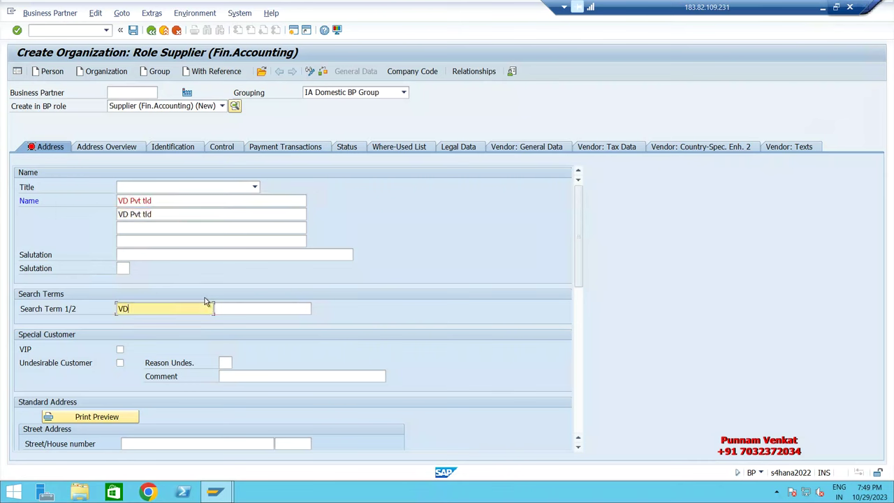
text(PL)
key(Tab)
key(Tab)
key(Tab)
- Fill in the supplier's street, house number, postal code, city and country IN
scroll(224, 372, down, 2)
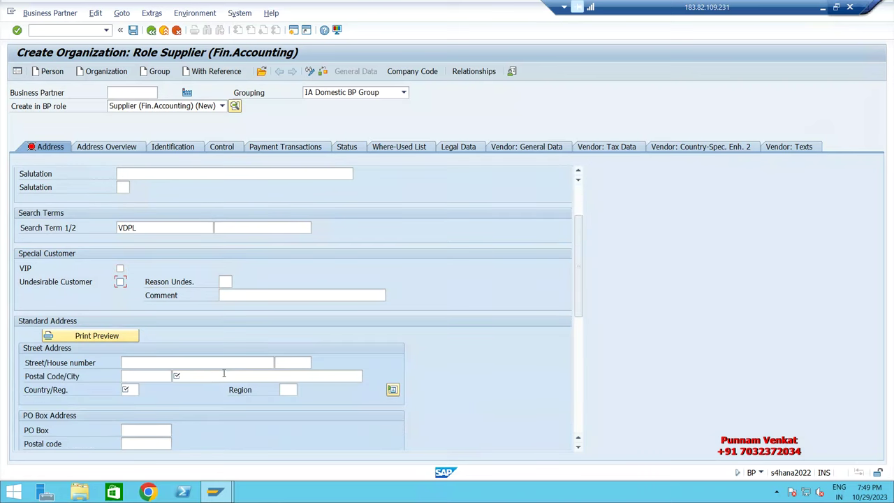
click(196, 364)
text(B)
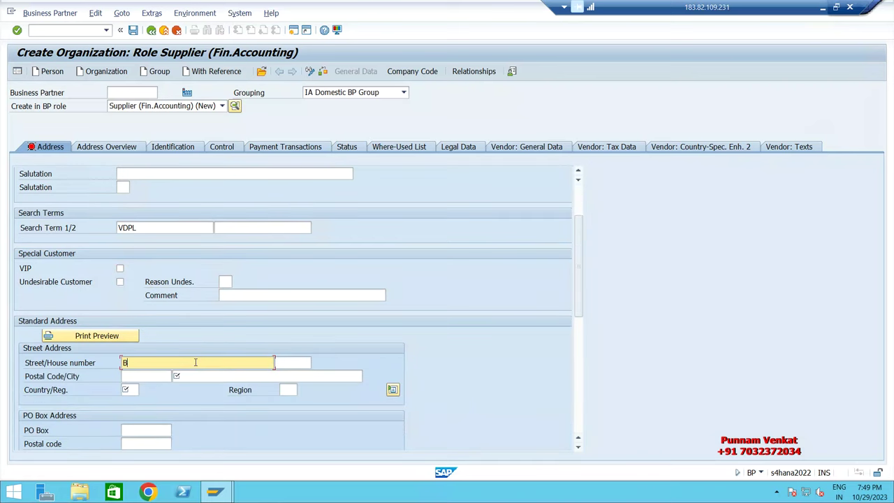
text(alaji Nagar)
key(Tab)
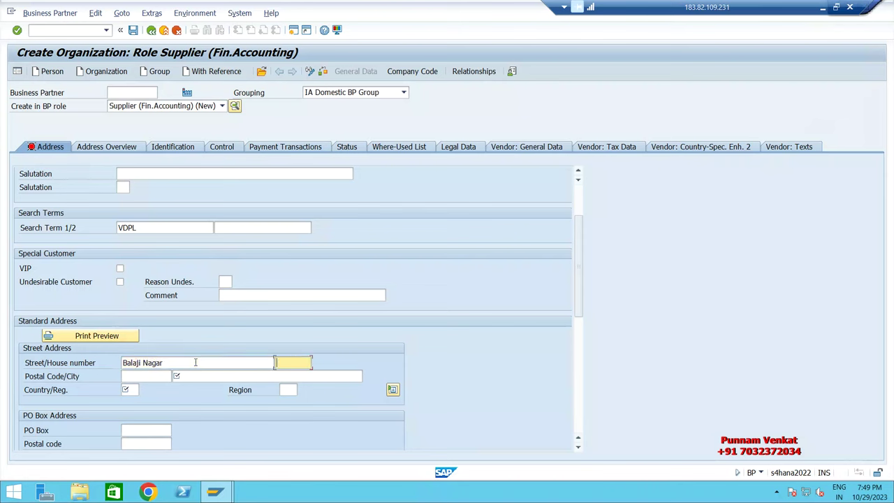
text(8-90)
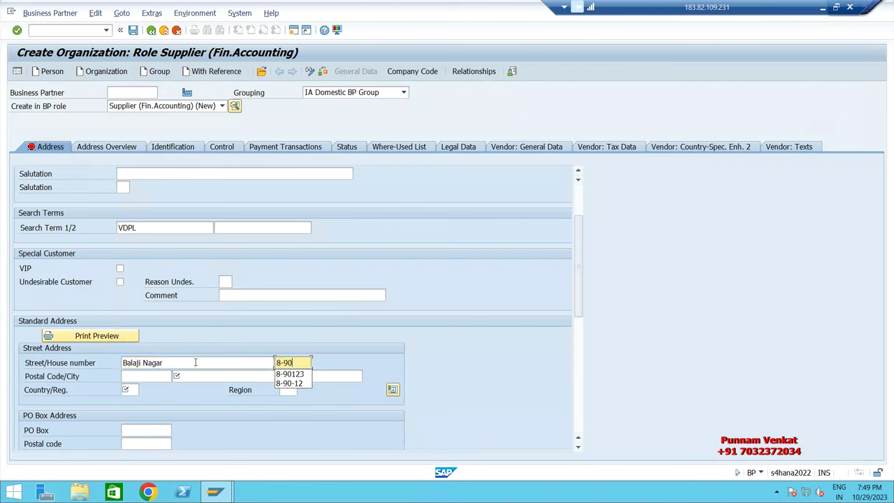
text(567)
key(Tab)
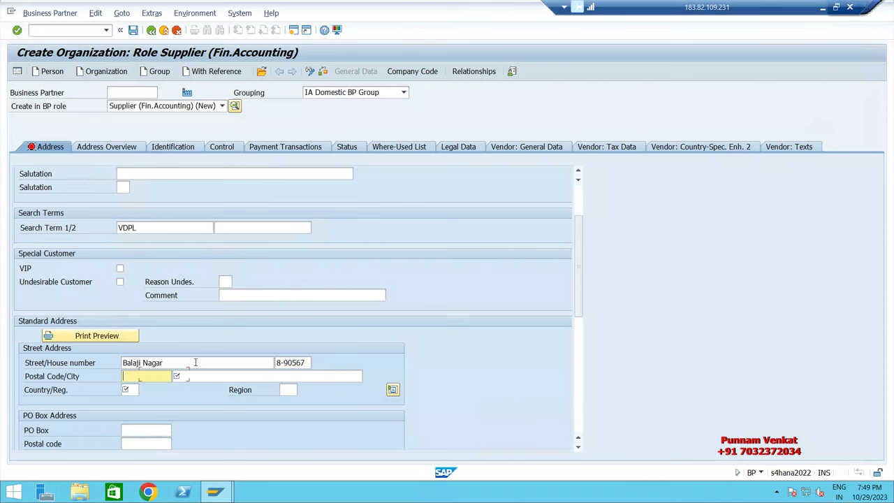
text(5000)
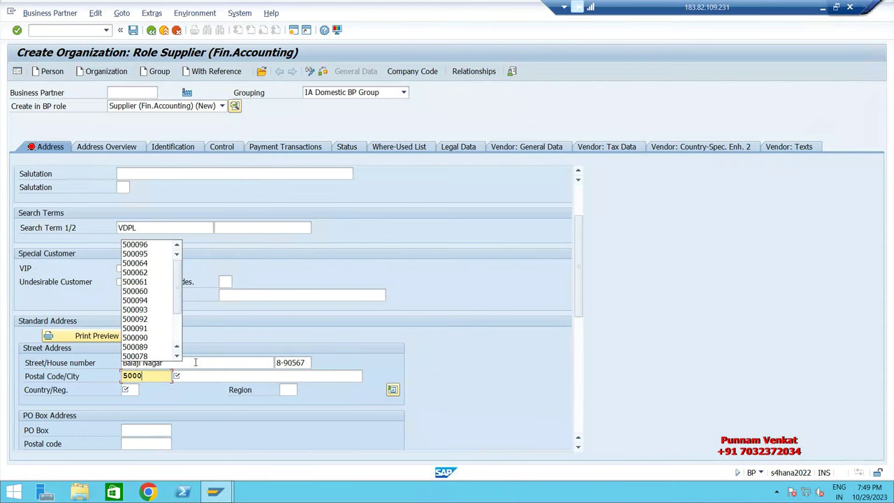
text(72)
key(Tab)
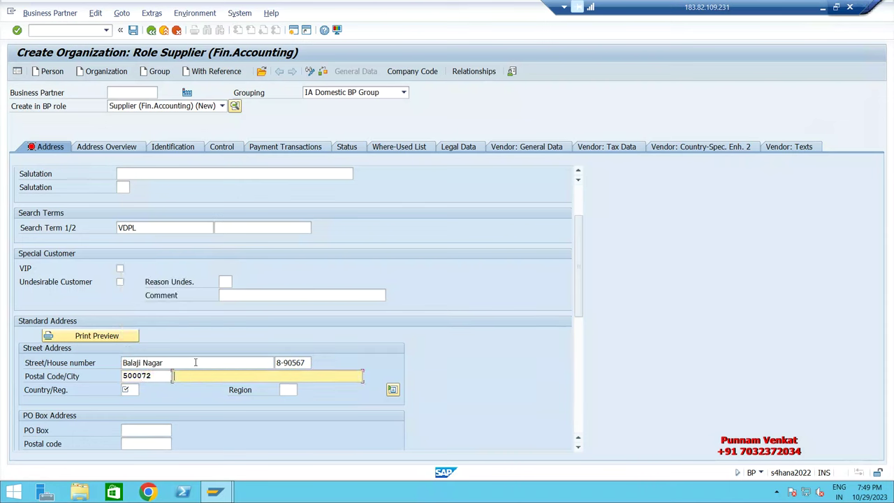
text(t)
key(Down)
key(Tab)
text(in)
key(Tab)
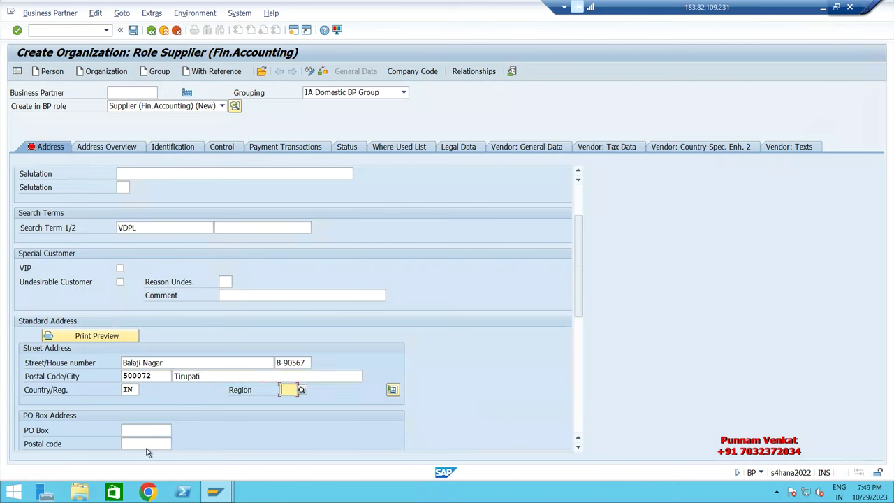
- Reuse the postal code for the PO Box fields and set the communication language to English
double_click(165, 376)
key(ctrl+c)
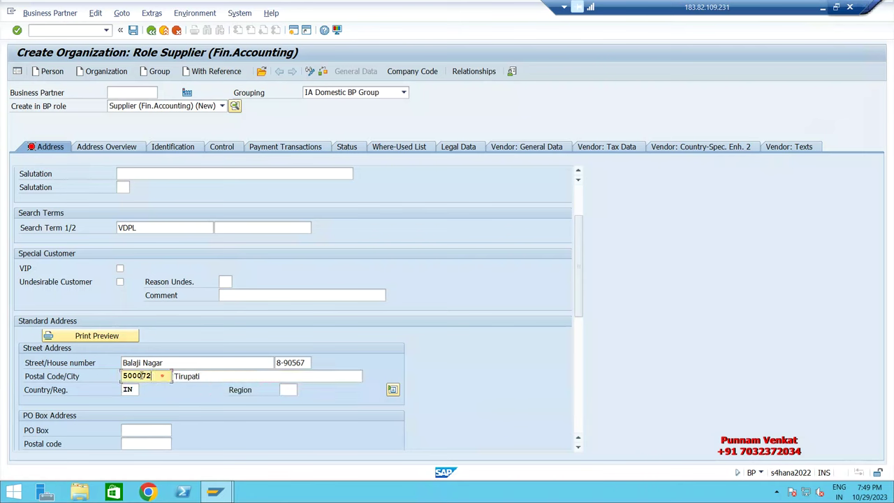
click(165, 428)
key(ctrl+v)
click(159, 444)
key(ctrl+v)
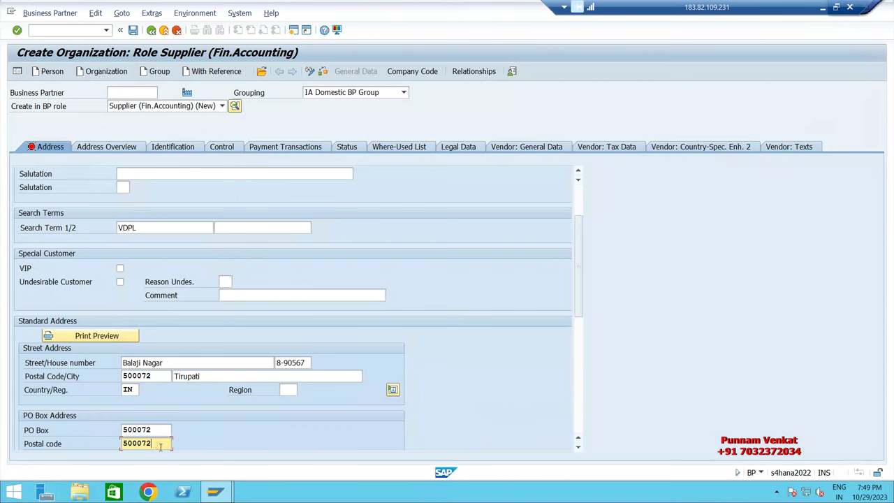
drag(578, 299, 578, 344)
click(213, 376)
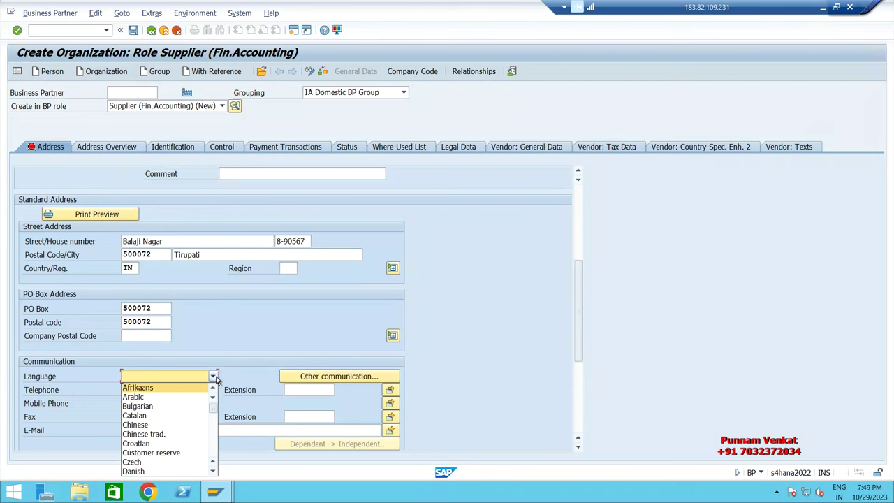
scroll(168, 426, down, 1)
click(156, 472)
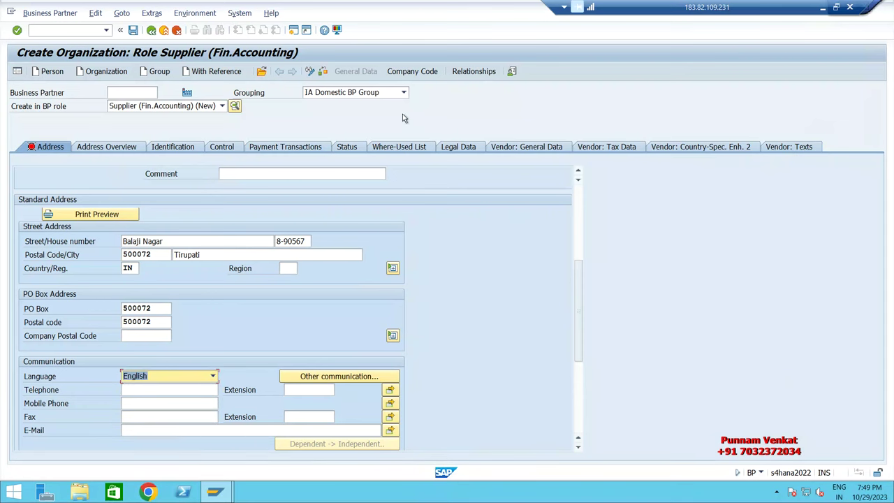
- Add company code IA10 with reconciliation account 140000 and sort key 012 (Vendor number)
click(413, 73)
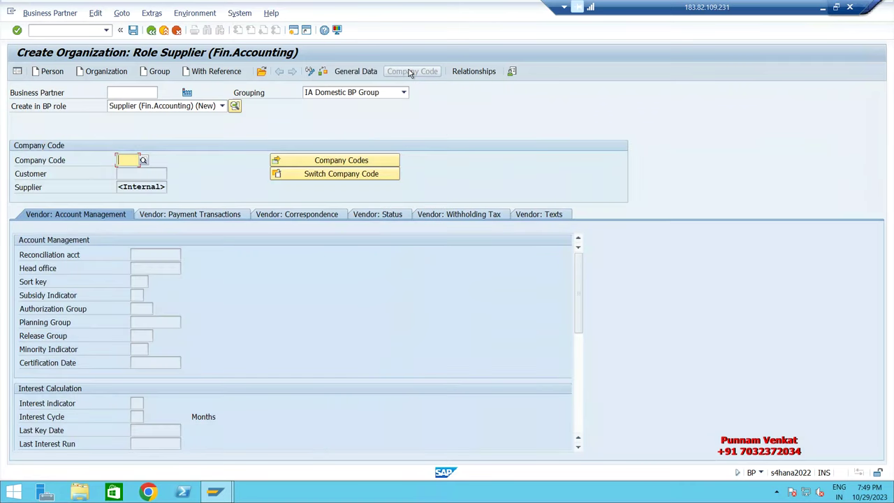
text(IA10)
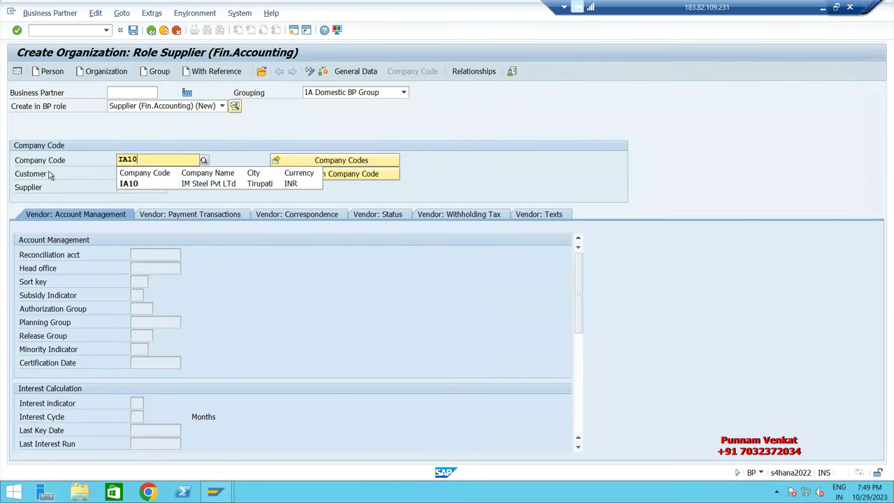
key(Return)
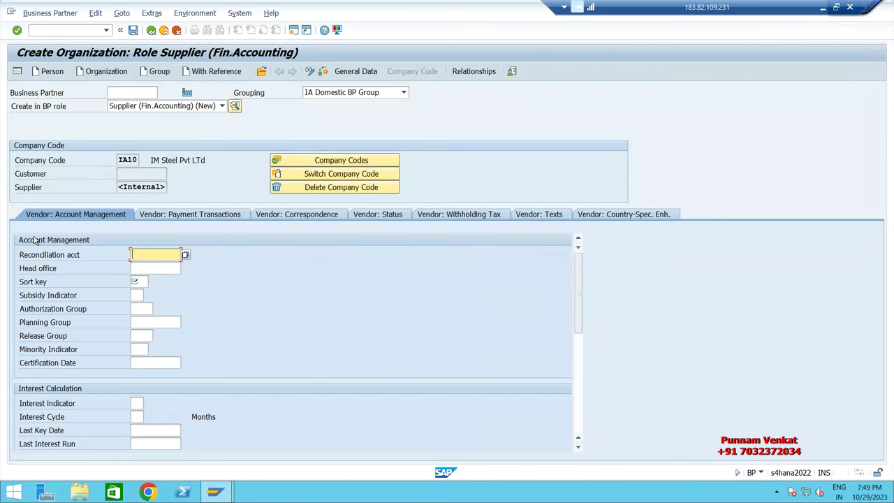
click(186, 255)
double_click(96, 73)
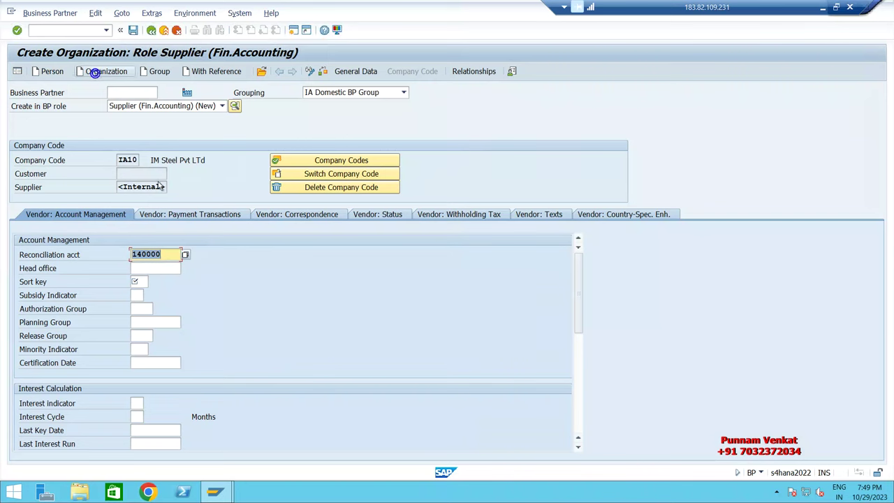
click(143, 281)
click(153, 283)
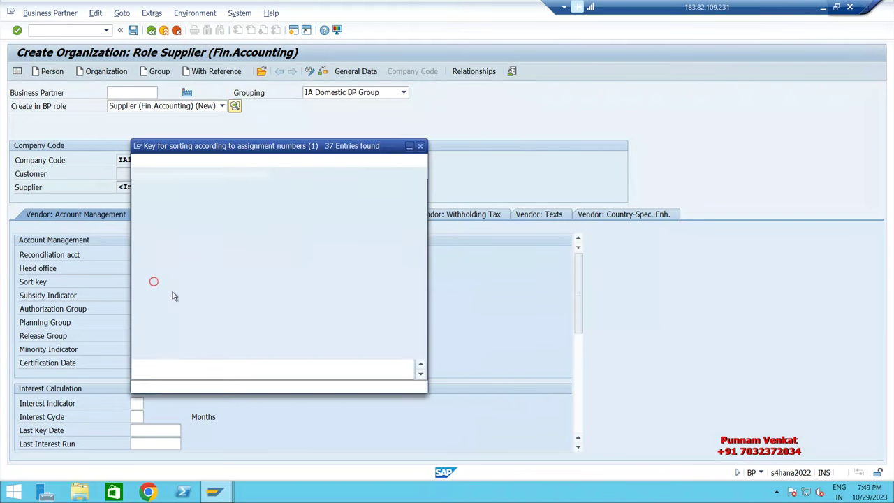
double_click(161, 340)
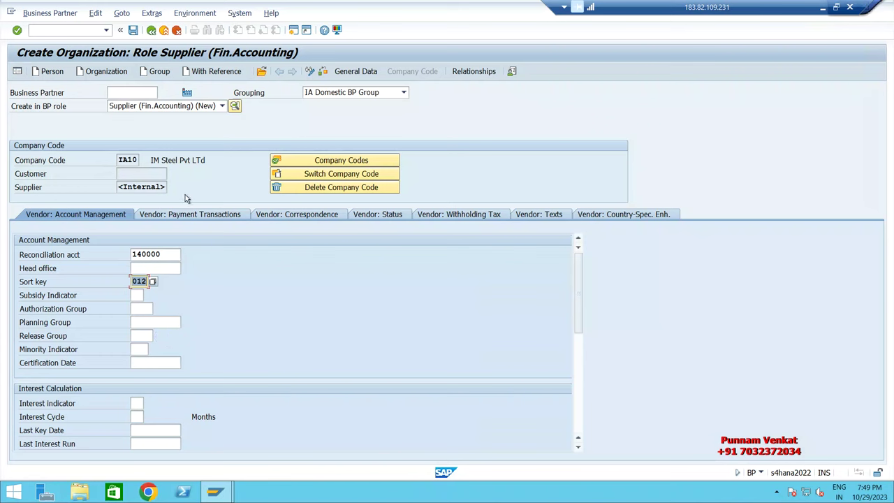
click(175, 217)
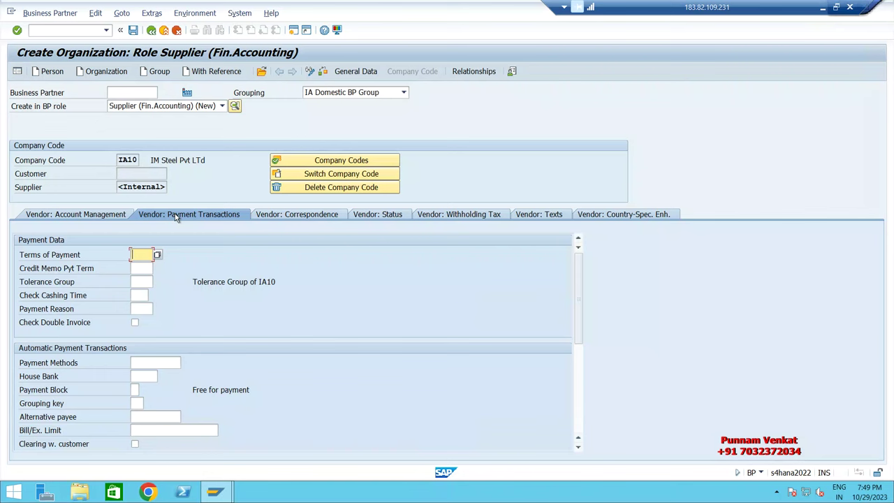
- Set payment terms A1VD (A1 Vendor Discount Payment) and save the new supplier partner
text(A1)
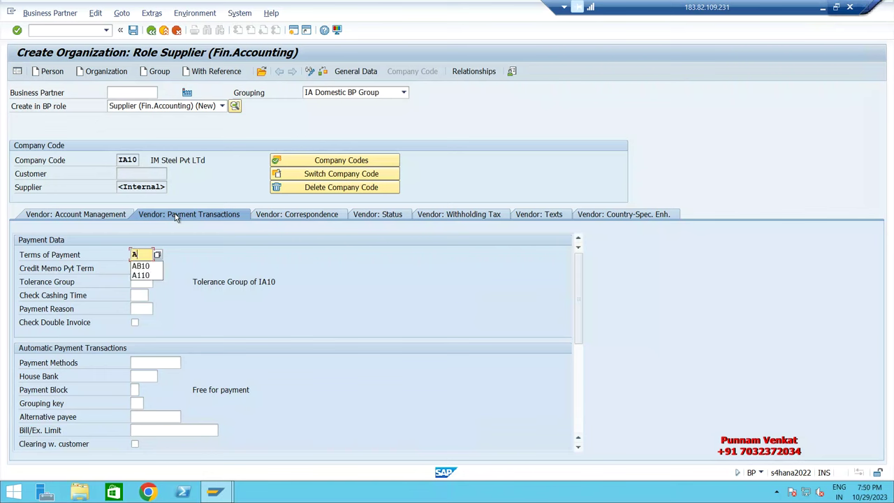
key(BackSpace)
key(BackSpace)
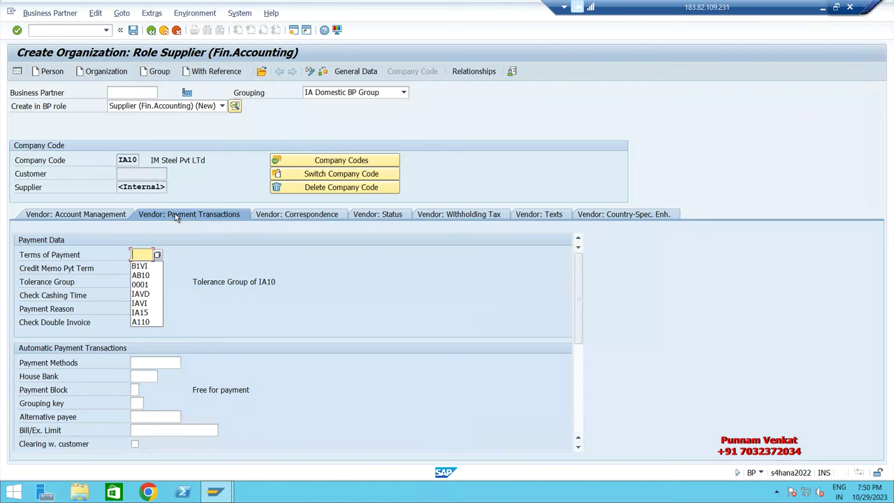
click(159, 255)
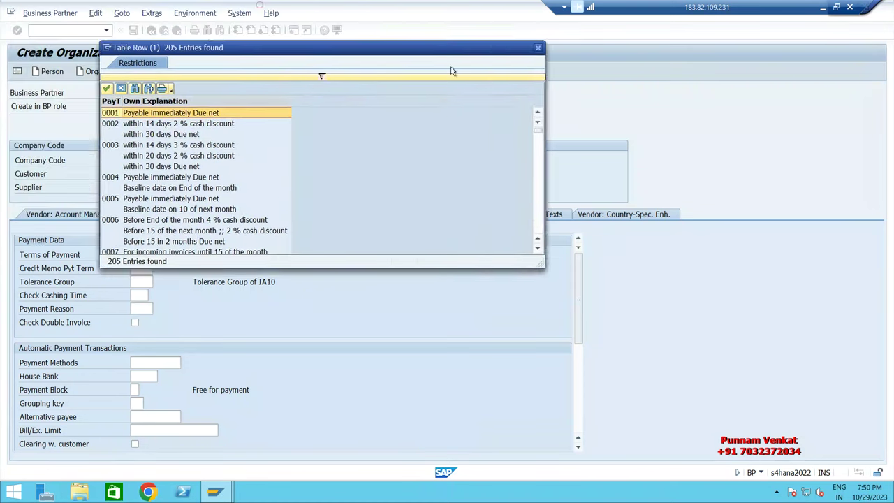
scroll(325, 278, down, 10)
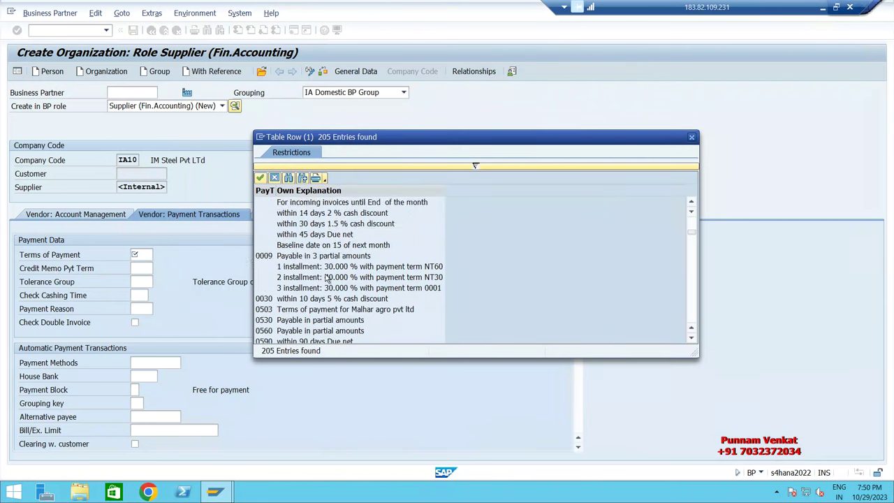
scroll(326, 278, down, 10)
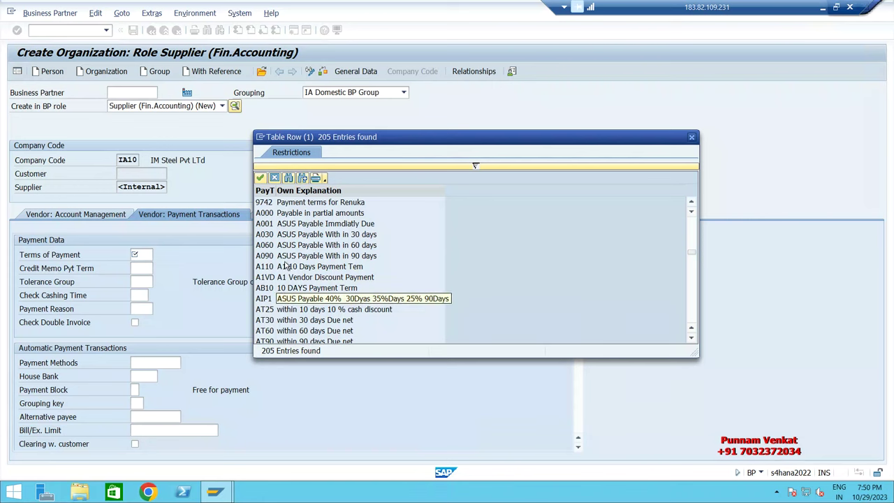
scroll(290, 299, down, 1)
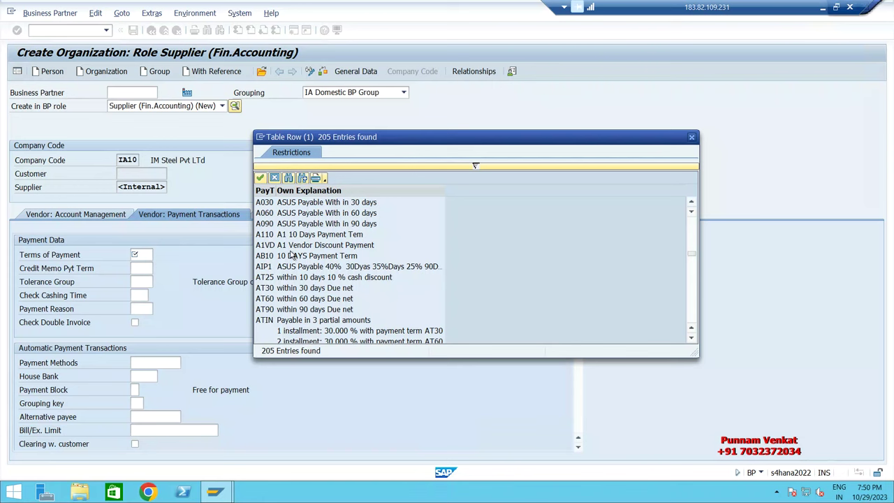
click(291, 246)
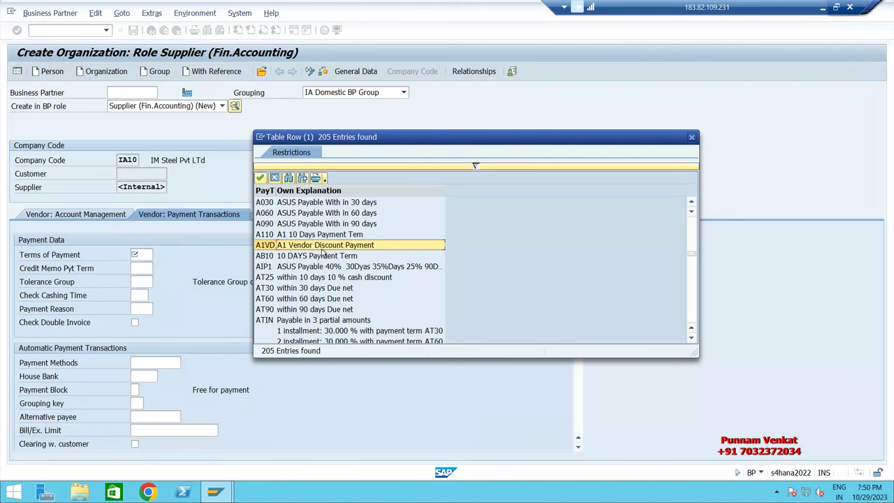
double_click(270, 246)
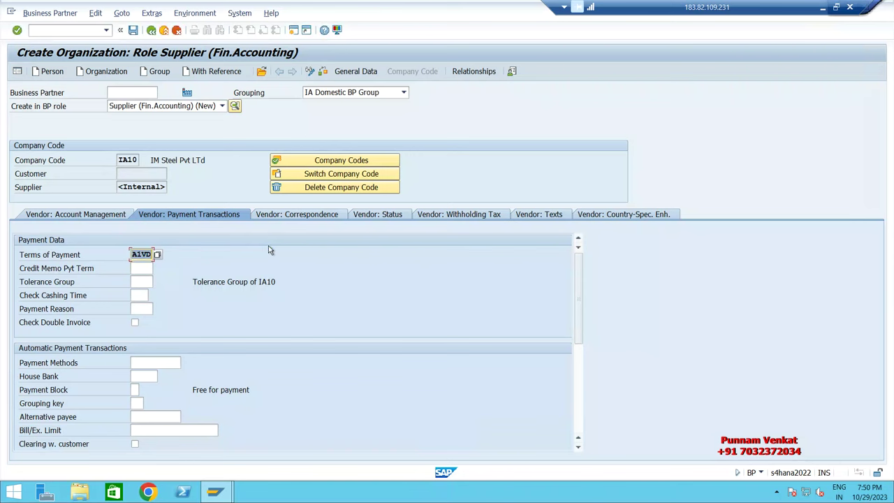
key(Return)
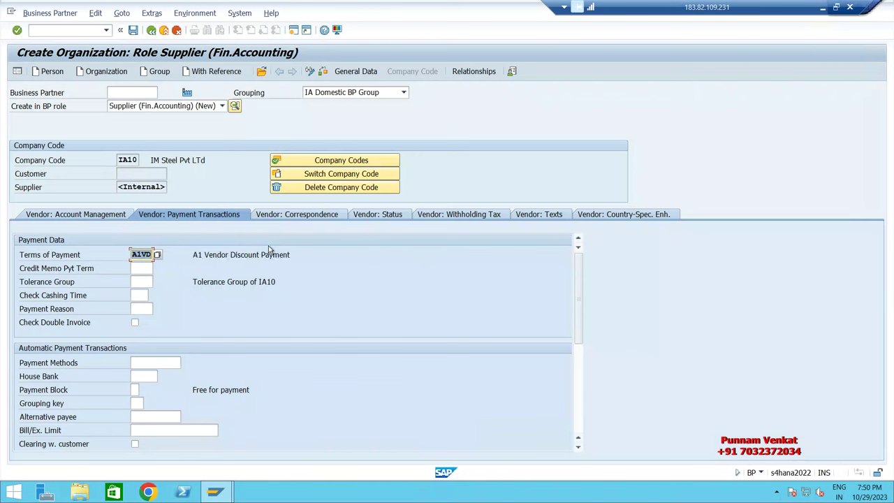
click(133, 32)
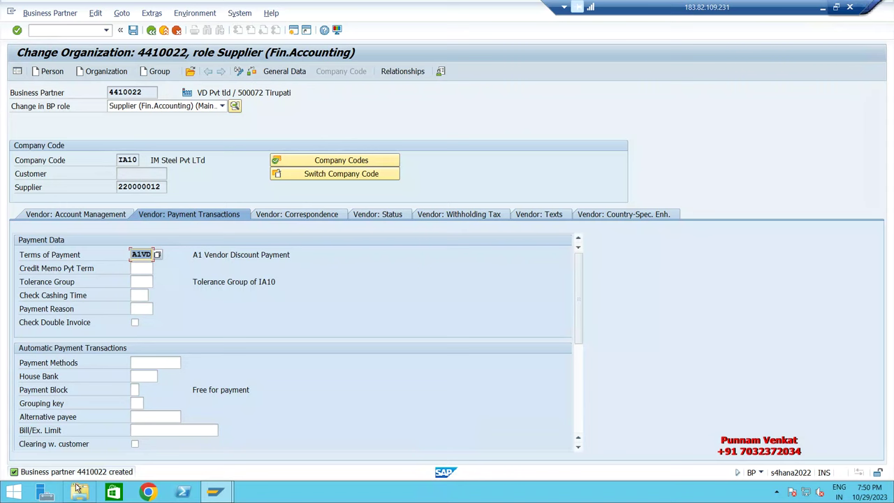
- Check the vendor discount figures in Excel, then return to the SAP Easy Access menu with /n
click(825, 10)
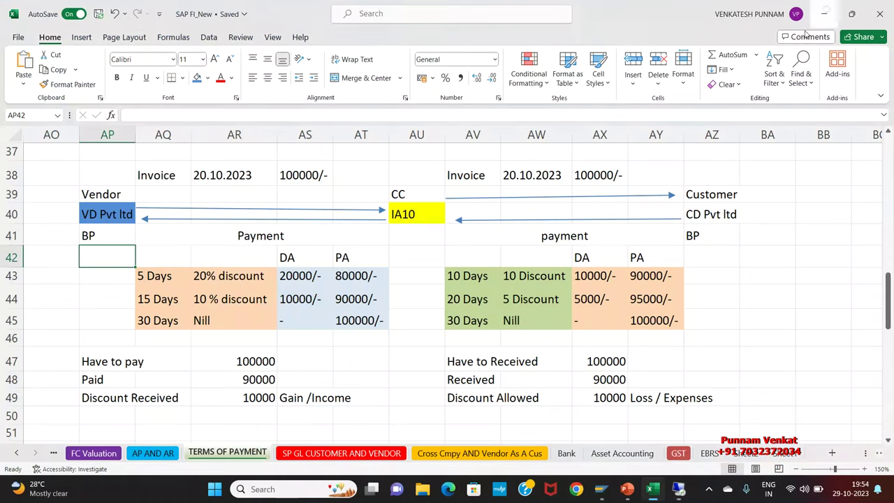
click(335, 393)
scroll(334, 391, down, 1)
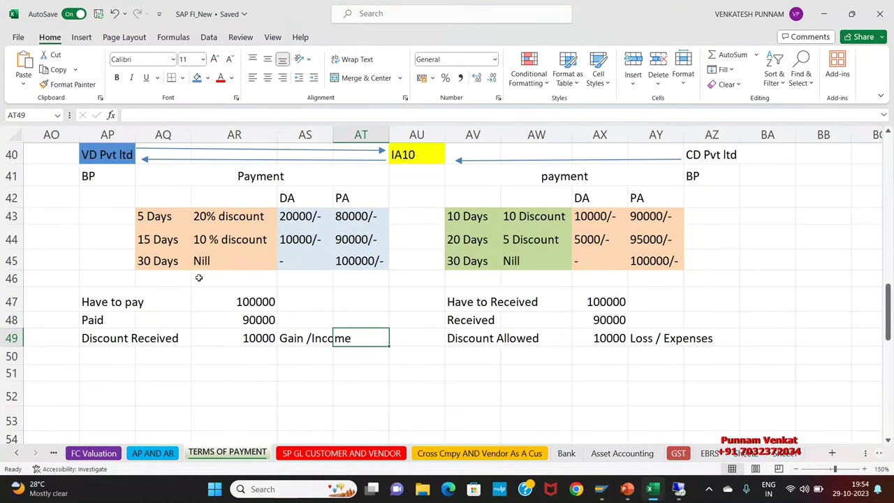
key(alt+Tab)
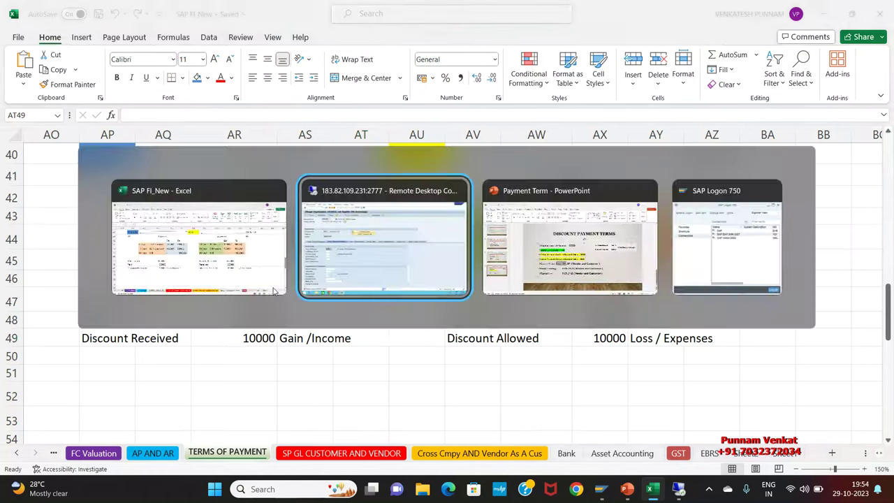
click(70, 26)
text(/n)
key(Return)
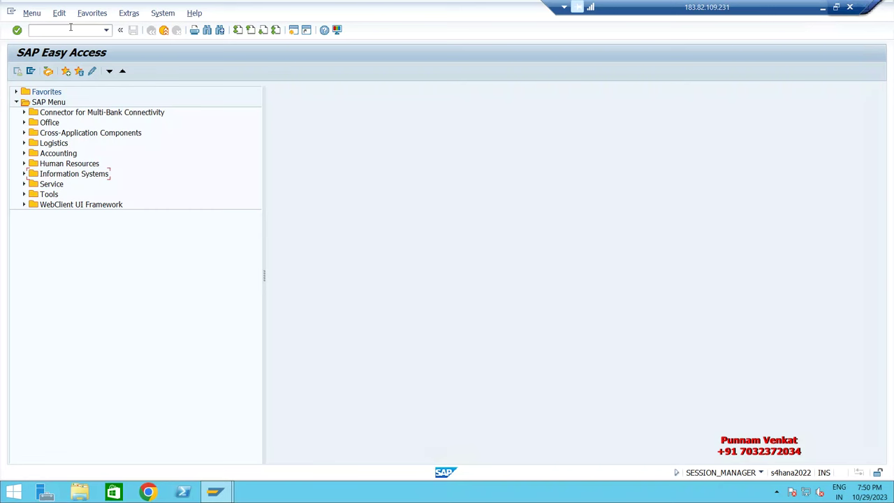
- Start an FB60 vendor invoice in company code IA10 for vendor VD PVT TLD
text(FB60)
key(Return)
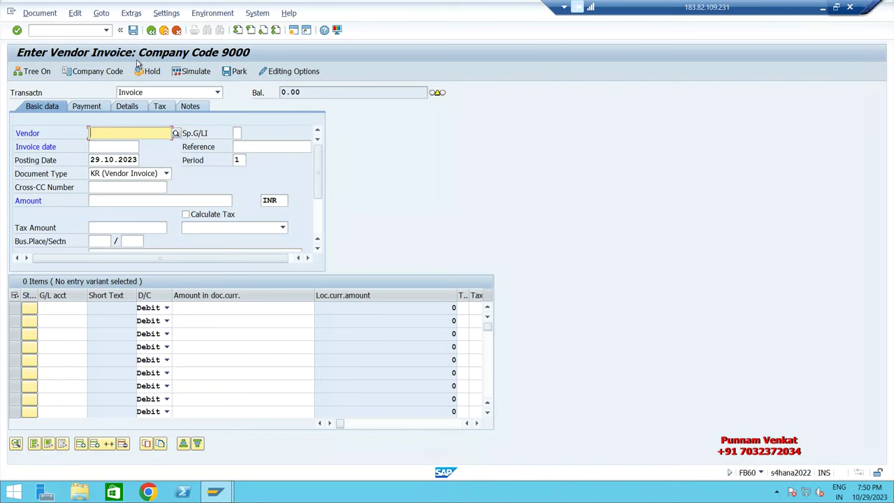
click(107, 72)
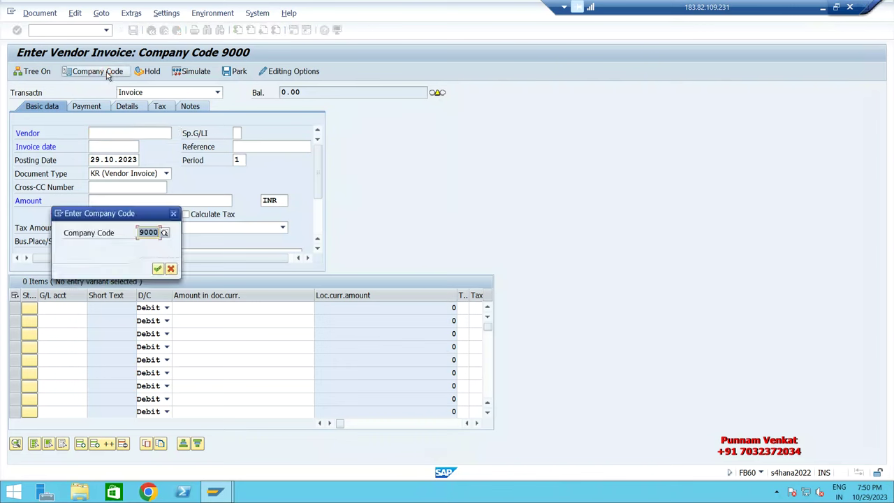
text(IA10)
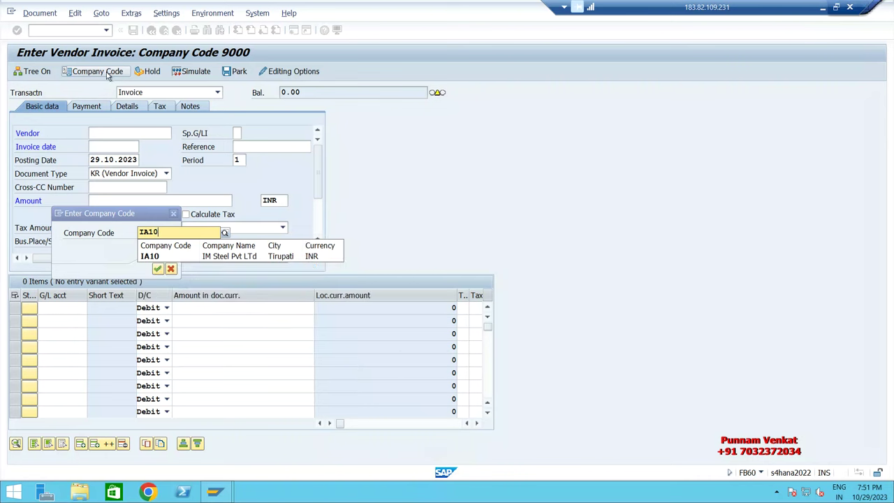
click(208, 256)
click(158, 269)
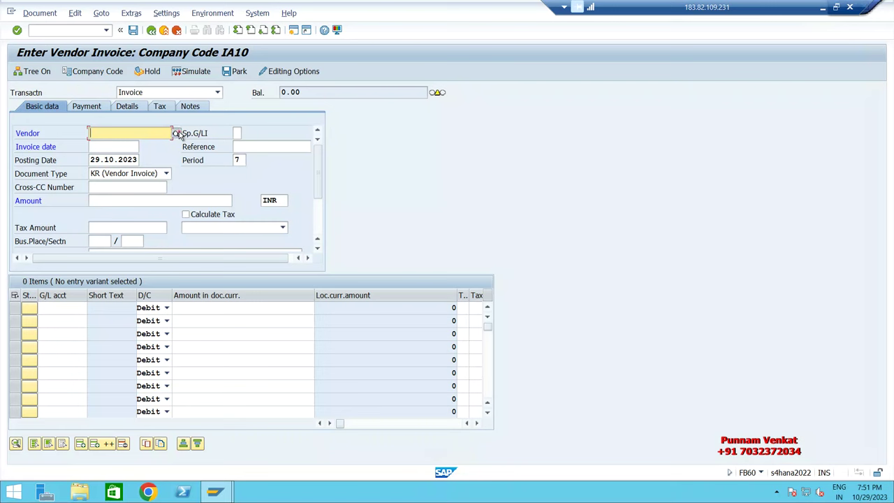
click(177, 133)
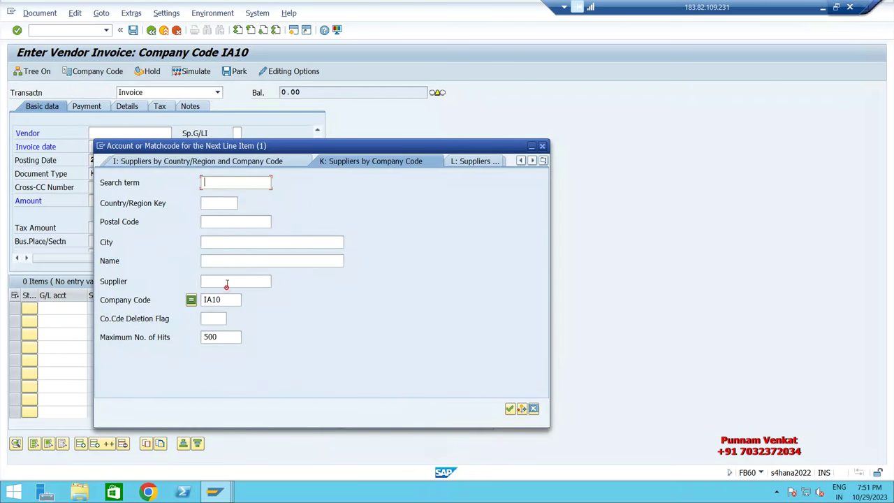
key(Return)
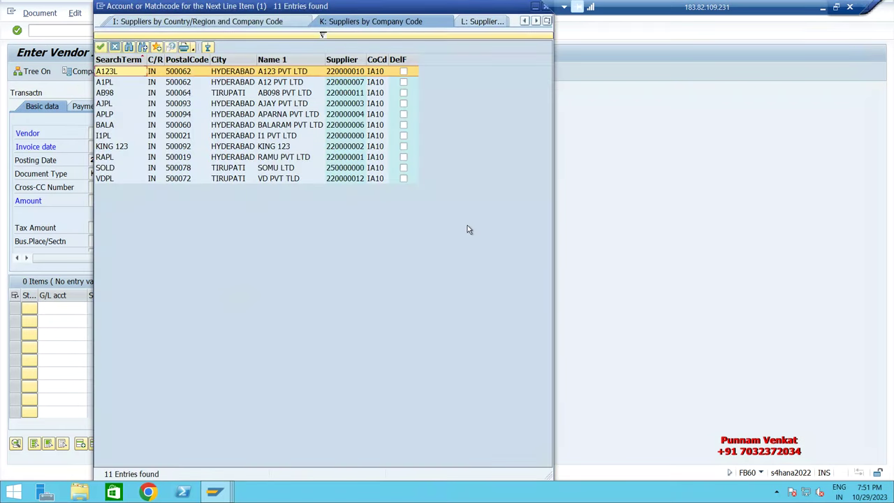
double_click(273, 179)
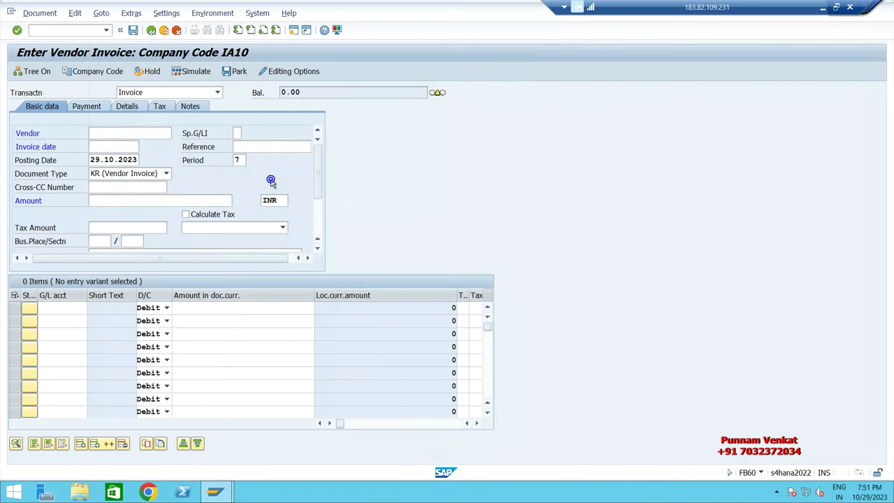
- Set invoice and posting dates to 20.10.2023 and reference to Testing
click(122, 146)
click(144, 147)
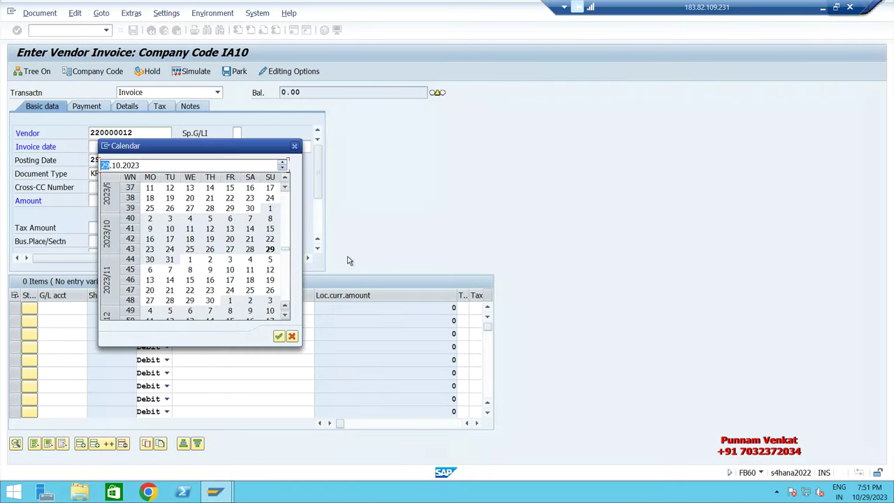
double_click(229, 238)
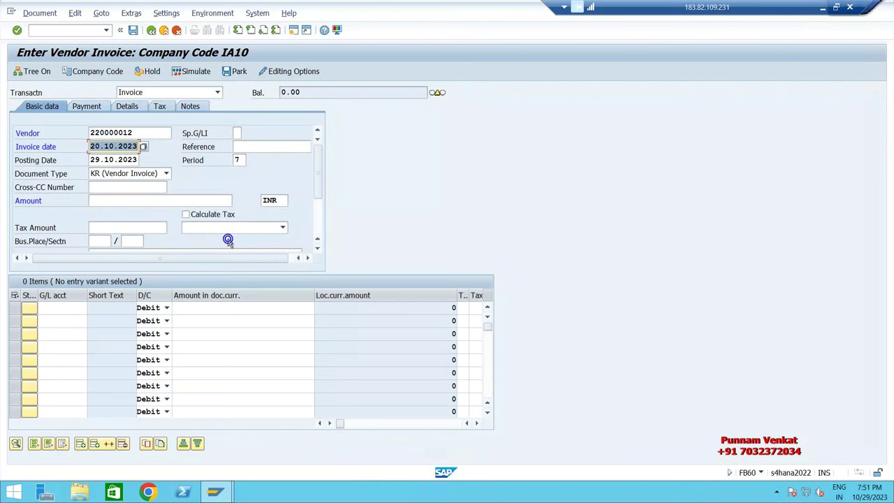
key(Tab)
key(Tab)
text(20.10.2023)
key(shift+Tab)
key(shift+Tab)
key(Tab)
key(BackSpace)
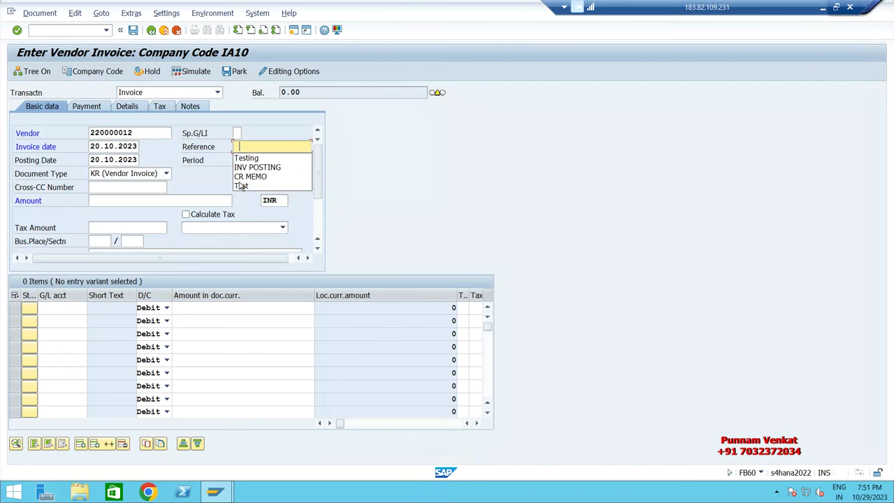
click(247, 159)
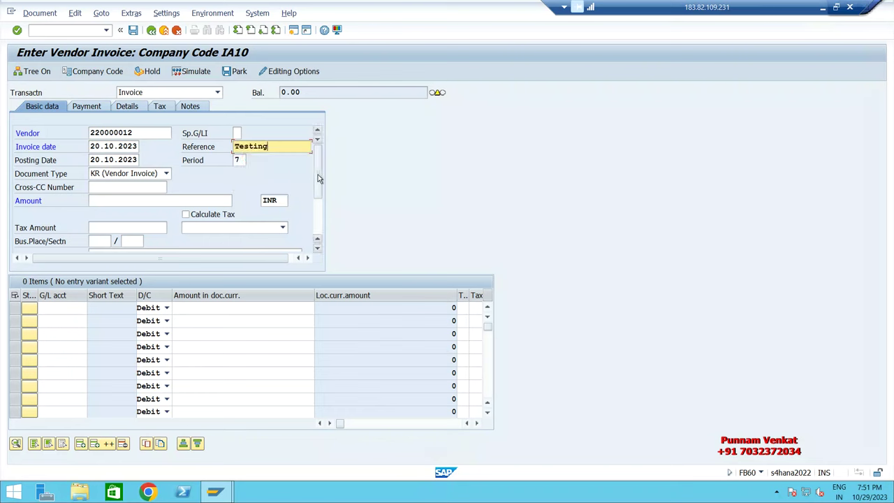
drag(319, 175, 320, 195)
click(163, 215)
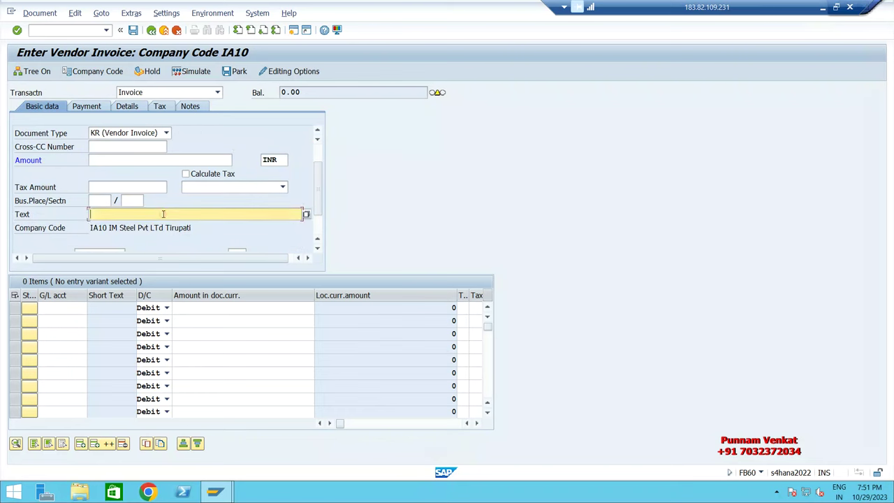
- Add text 'Being Vendor Invoice posting' and an item: G/L 440000, amount 100000, cost center IAFC
click(159, 225)
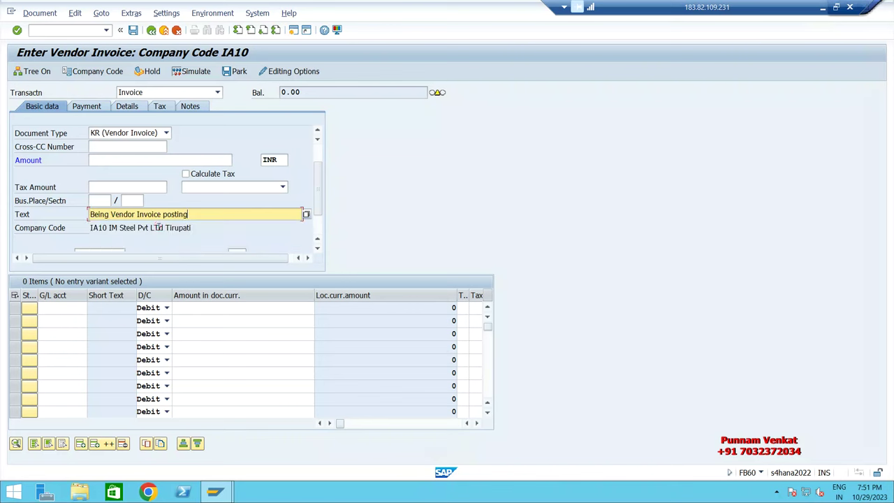
click(76, 309)
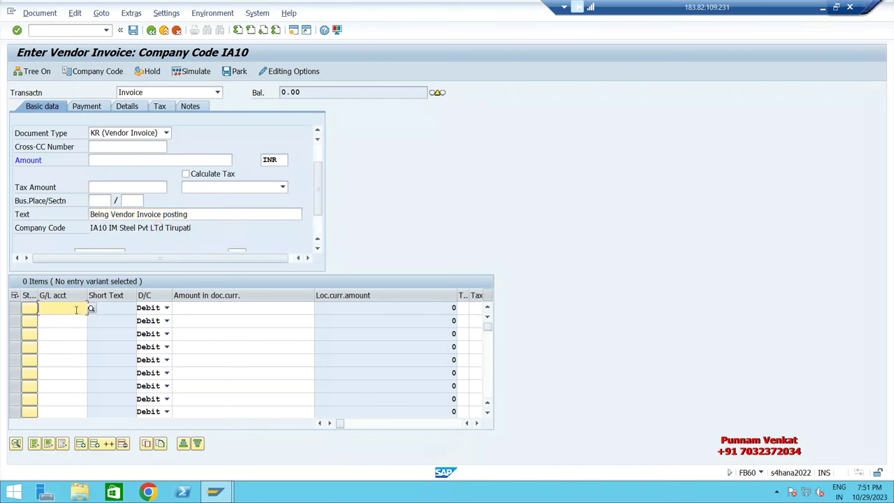
text(44)
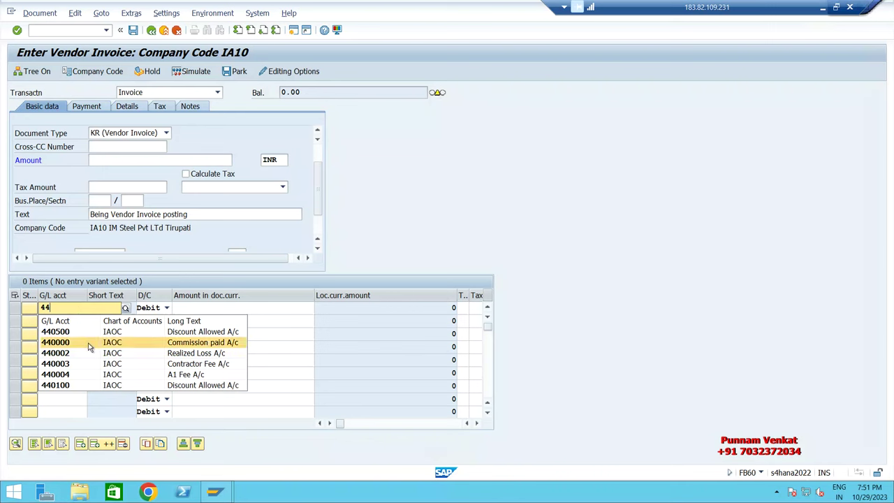
click(89, 346)
key(Tab)
key(Tab)
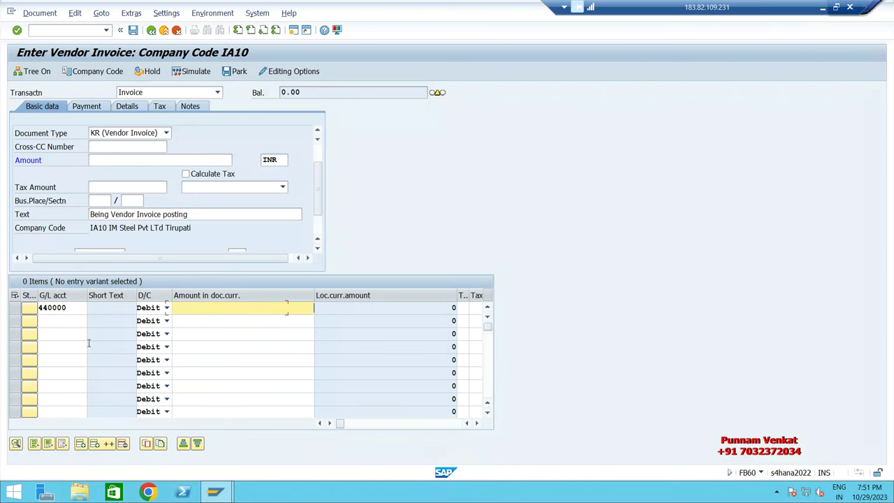
text(100000)
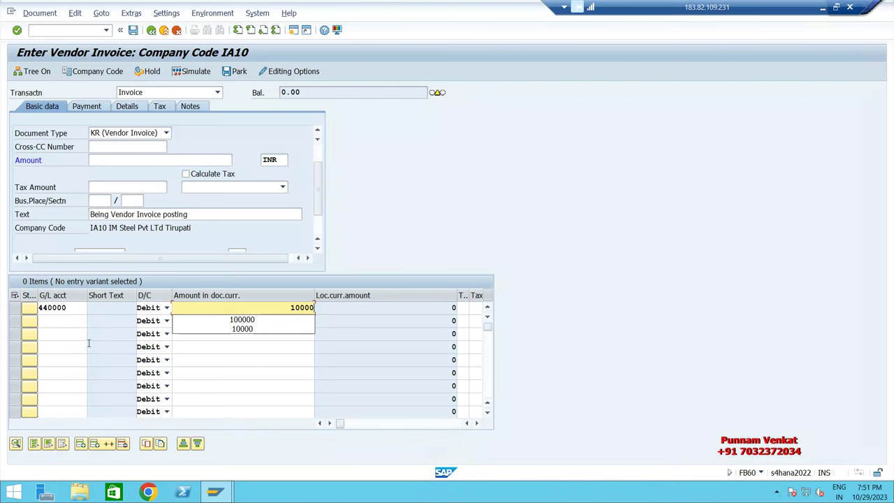
key(Tab)
key(Tab)
key(Tab)
key(Tab)
key(Tab)
key(Tab)
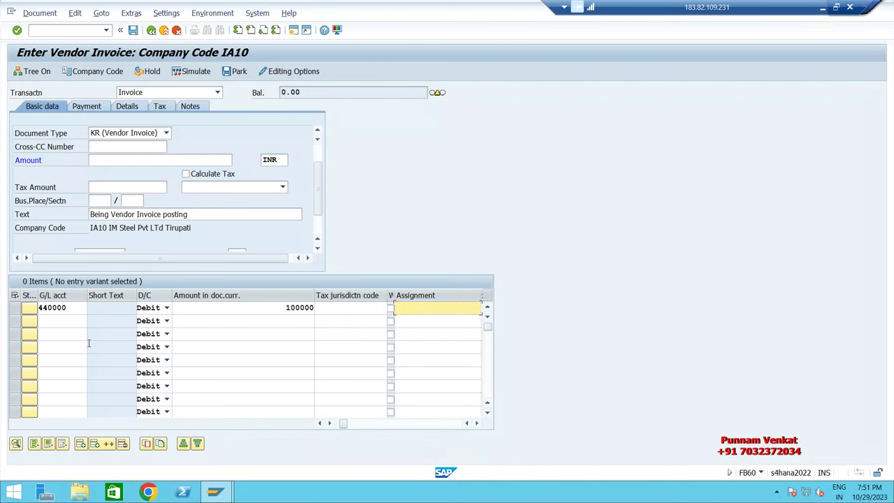
key(Tab)
key(Tab)
key(Tab)
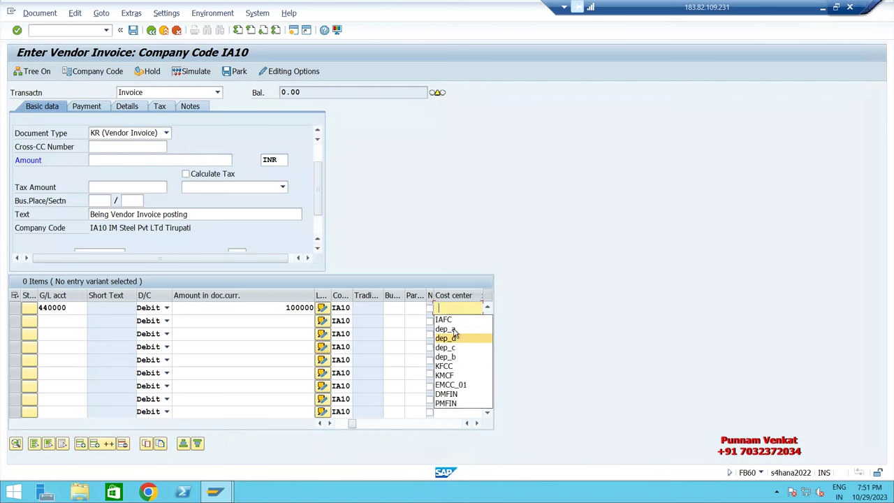
click(448, 315)
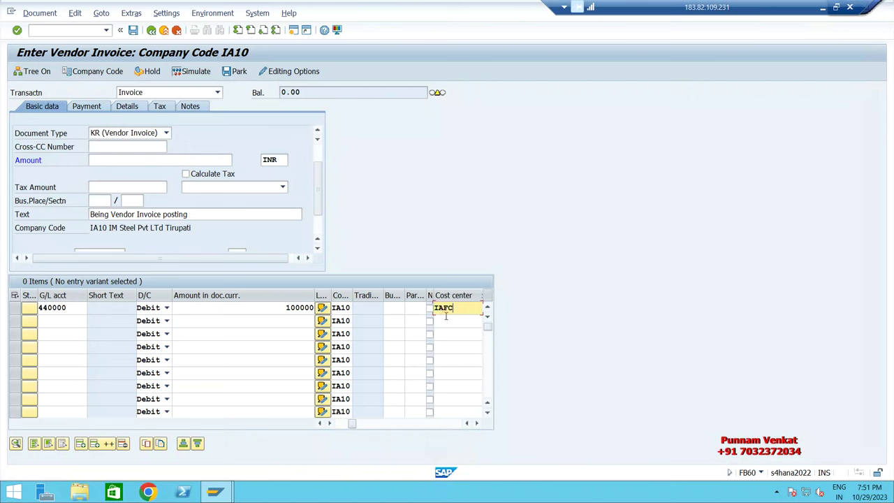
key(Return)
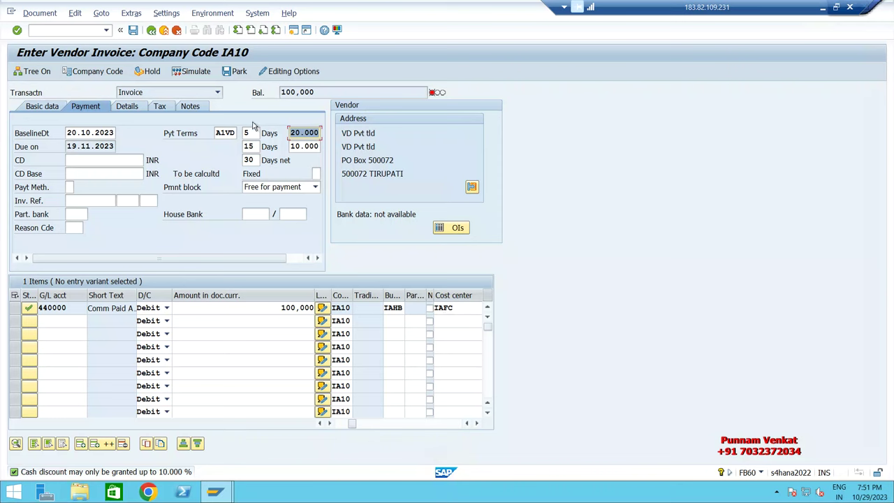
click(40, 108)
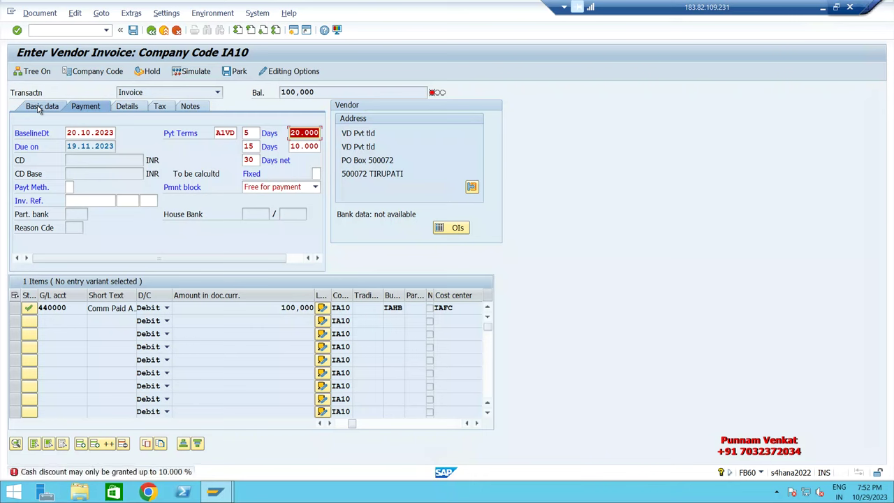
double_click(91, 472)
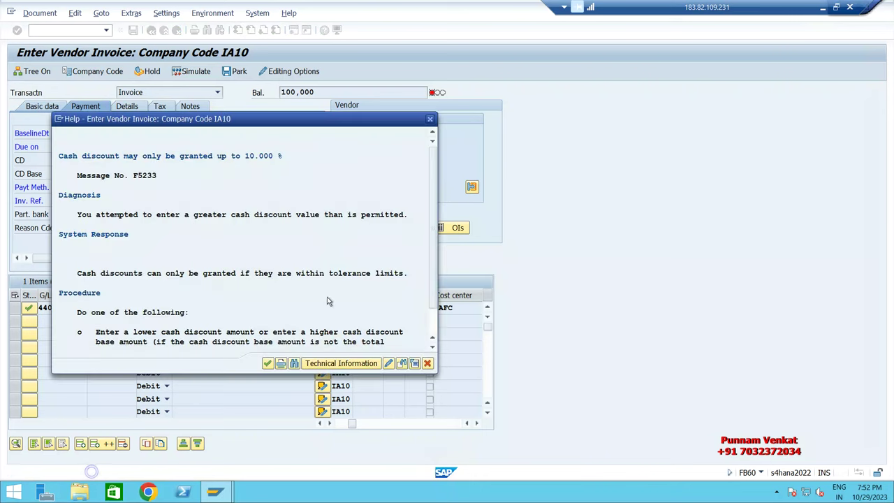
drag(304, 119, 613, 122)
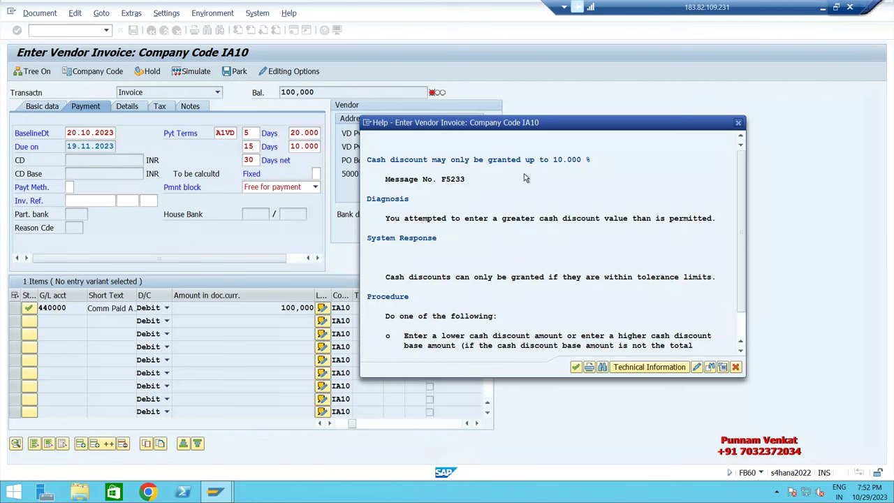
click(566, 161)
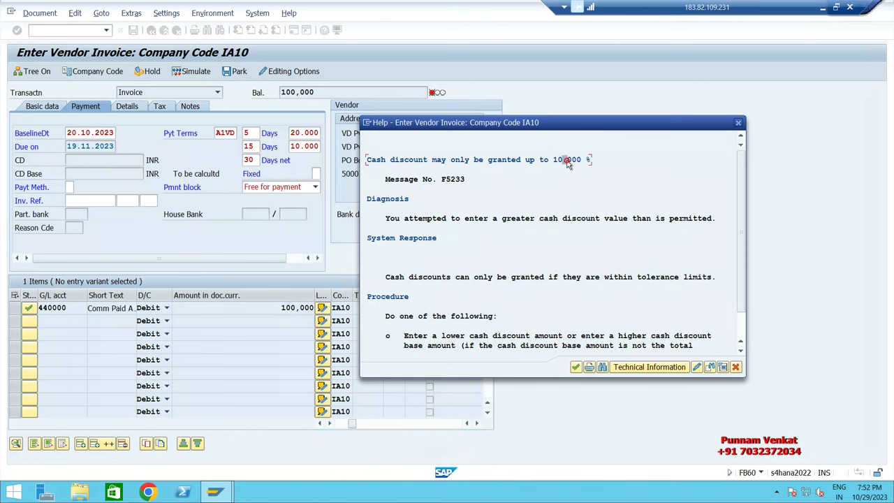
click(461, 180)
click(735, 367)
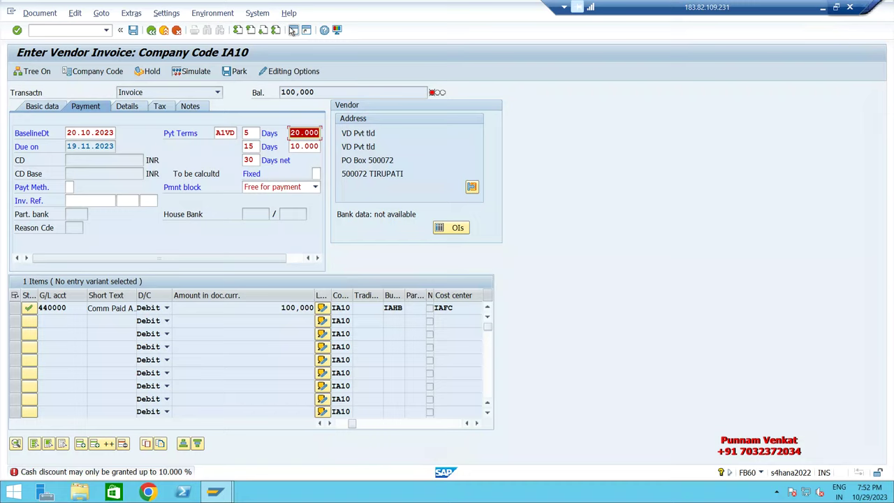
key(Return)
- Open a new SAP session and launch the SAP Reference IMG via SPRO
click(292, 30)
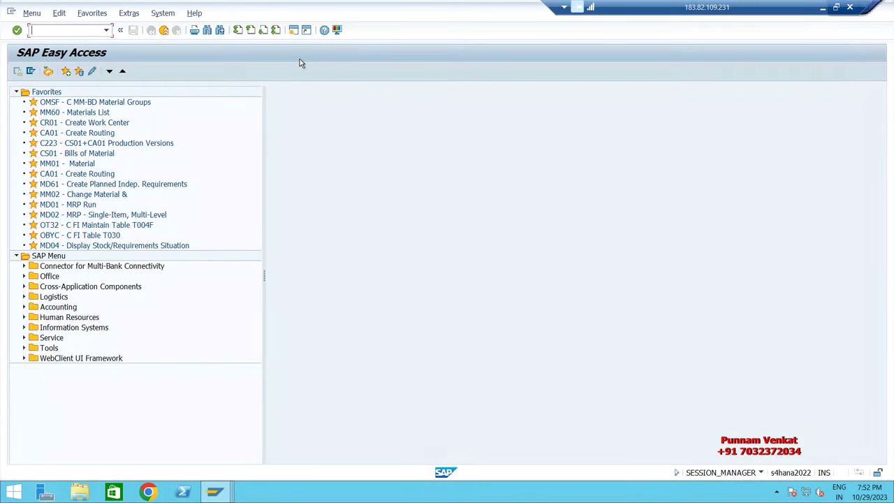
text(SPRO)
key(Return)
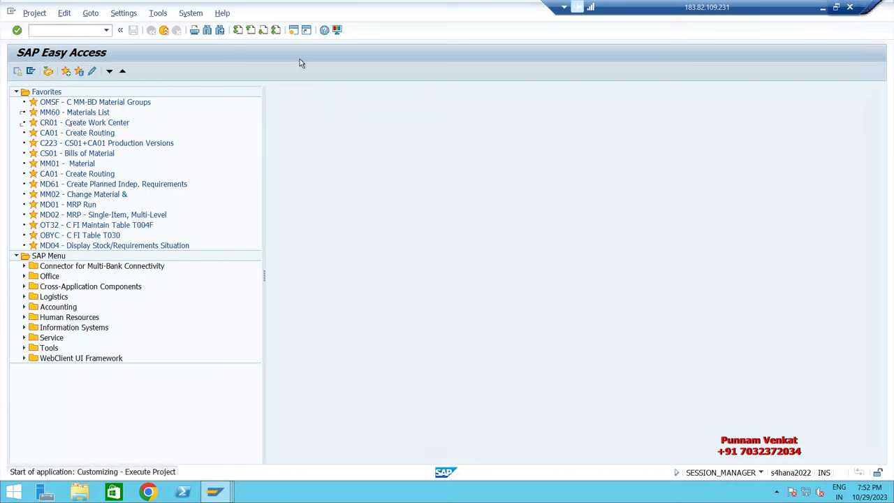
click(79, 72)
- Expand Financial Accounting and then General Ledger Accounting in the IMG tree
click(85, 218)
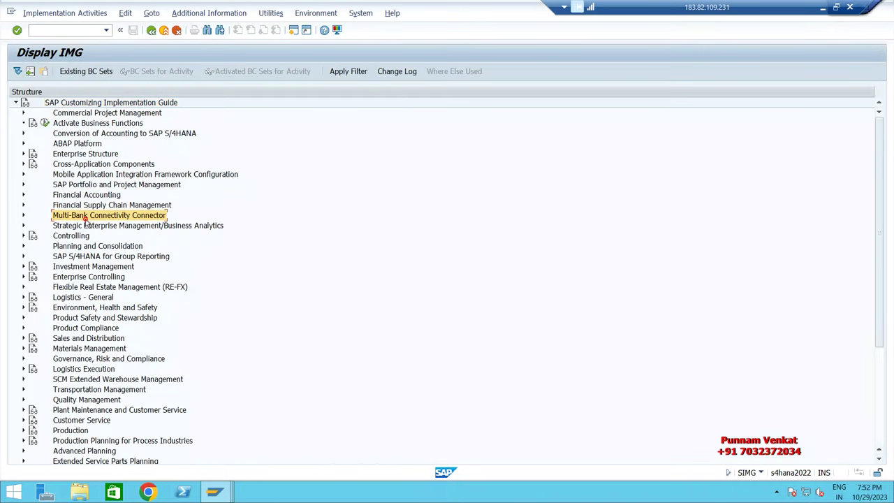
key(Up)
key(Up)
key(Right)
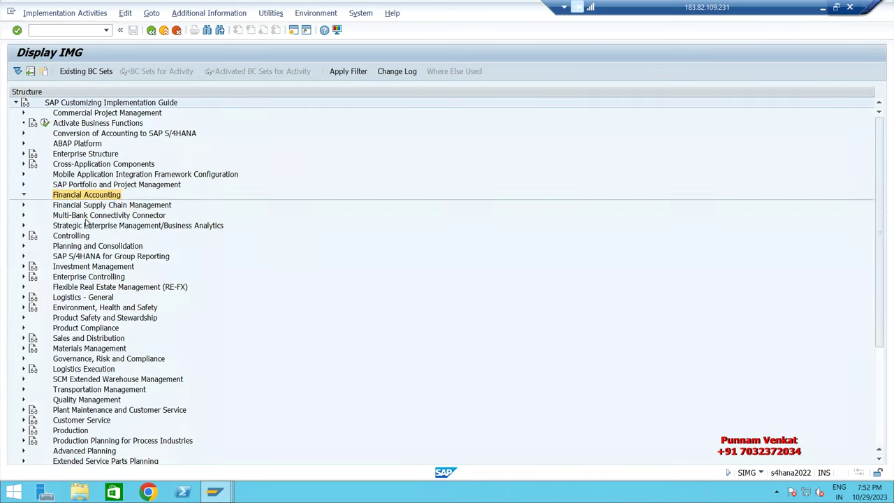
key(Down)
key(Down)
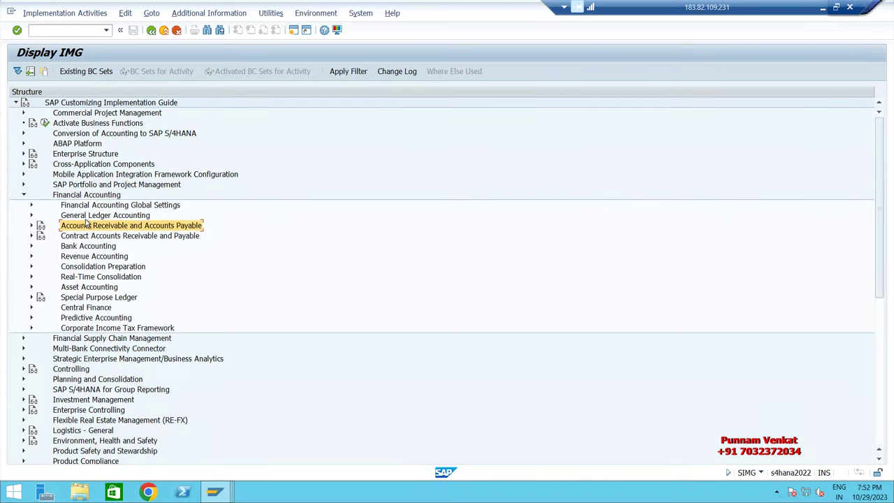
double_click(86, 222)
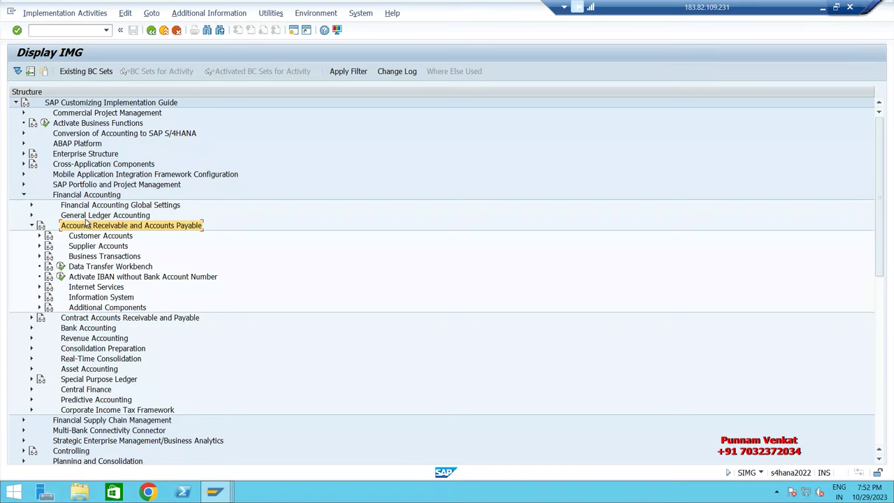
double_click(86, 222)
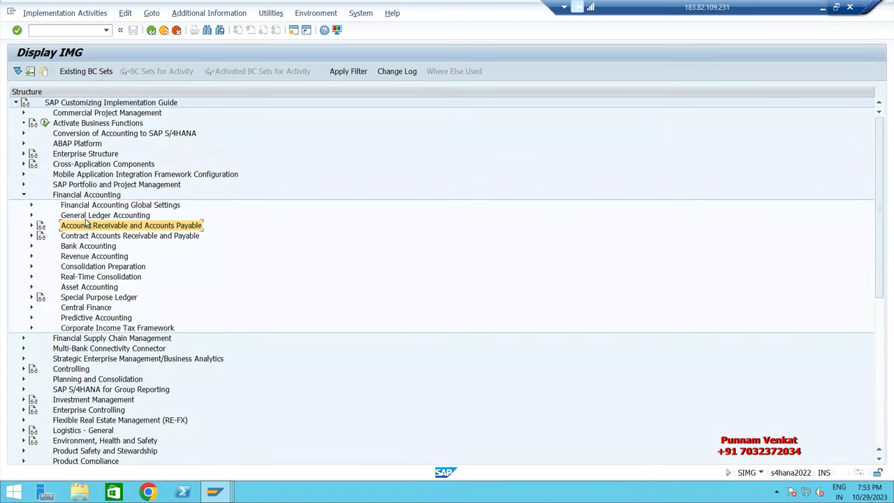
click(86, 218)
double_click(86, 219)
key(Down)
key(Down)
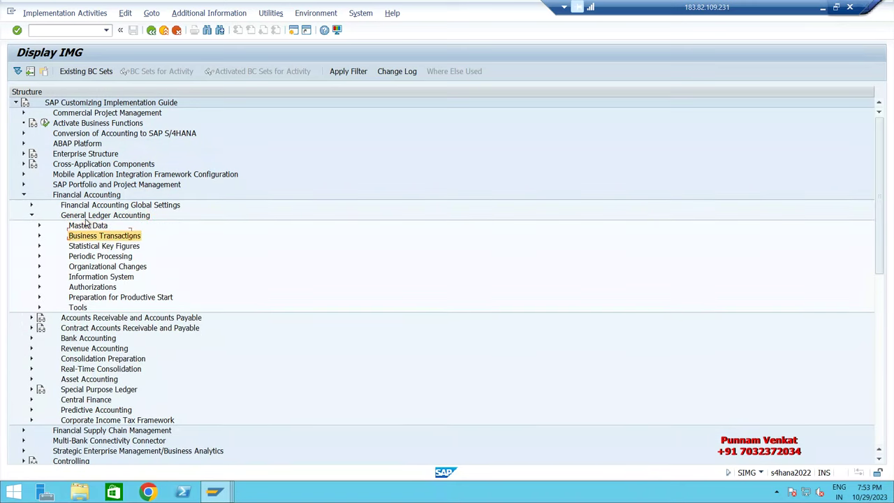
- Expand Business Transactions > Open Item Clearing > Clearing Differences and open tolerance groups for users
key(Right)
key(Down)
key(Down)
key(Down)
key(Down)
key(Down)
key(Down)
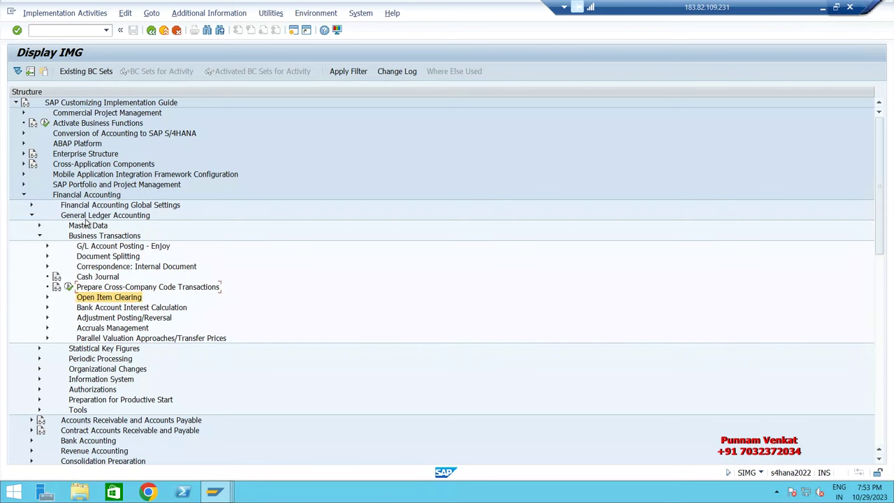
key(Right)
key(Down)
key(Down)
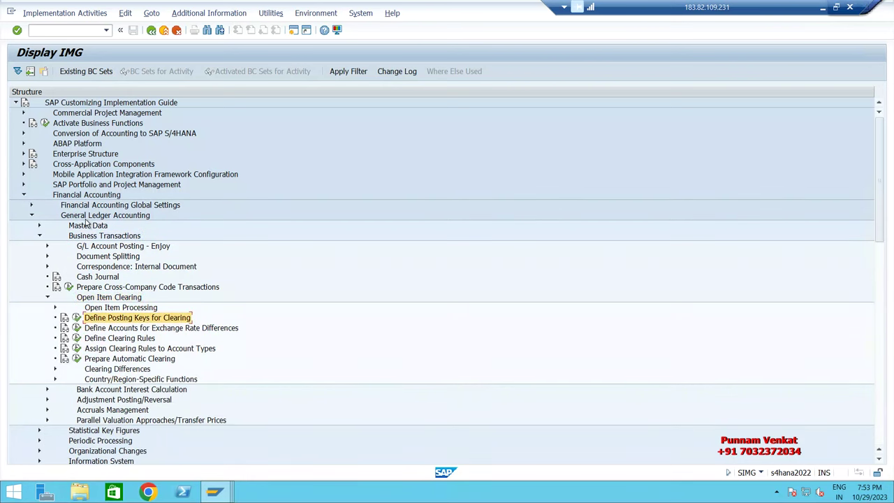
key(Down)
key(Down)
key(Down)
key(Down)
key(Down)
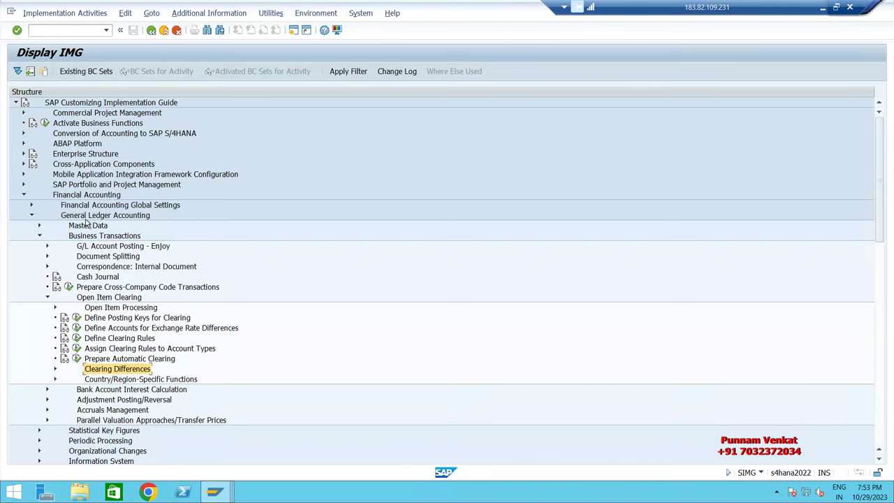
key(Right)
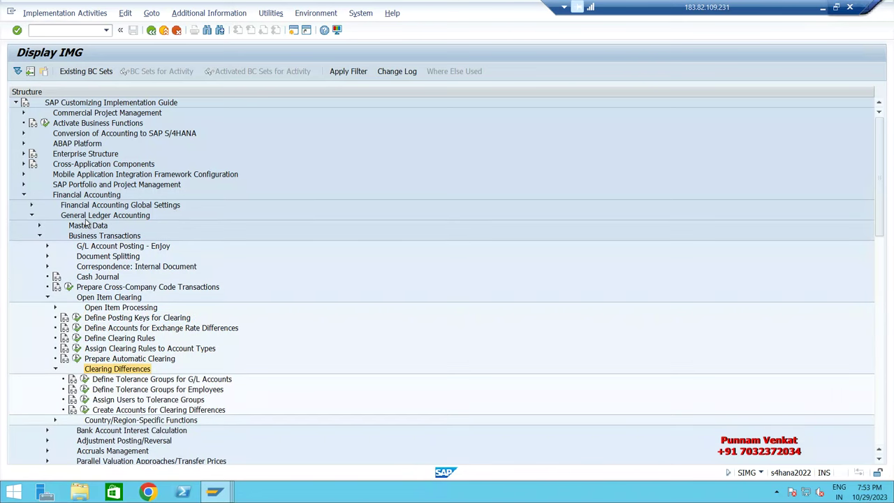
click(166, 393)
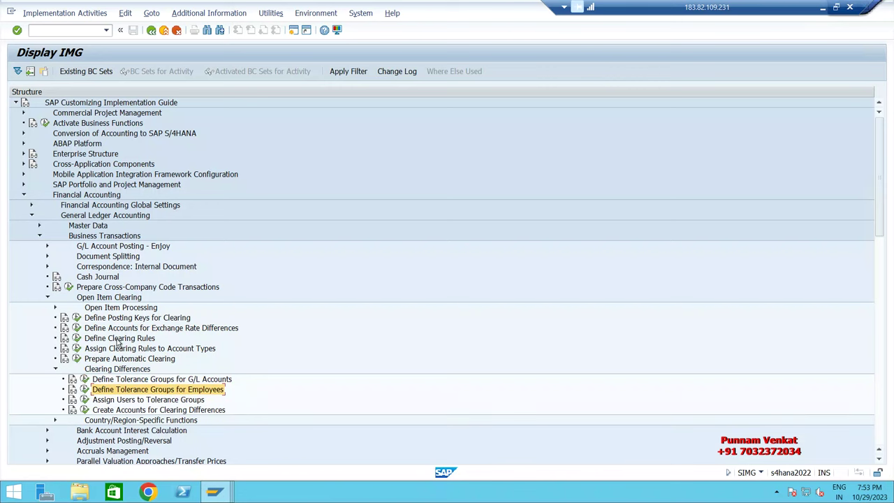
click(84, 390)
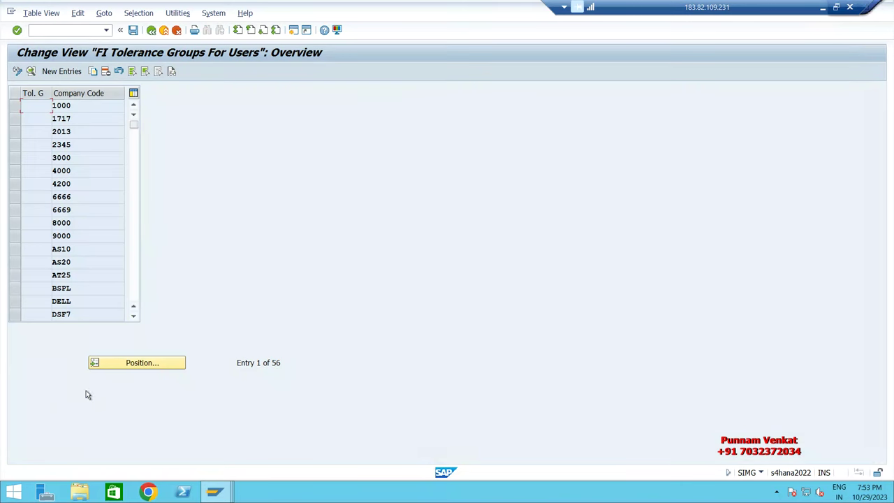
- Position the tolerance group list on company code IA10
click(142, 363)
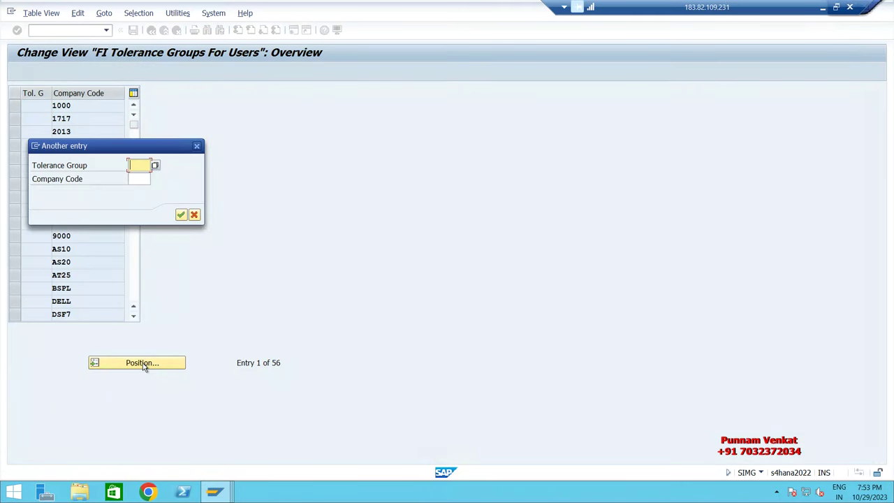
key(Tab)
text(IA)
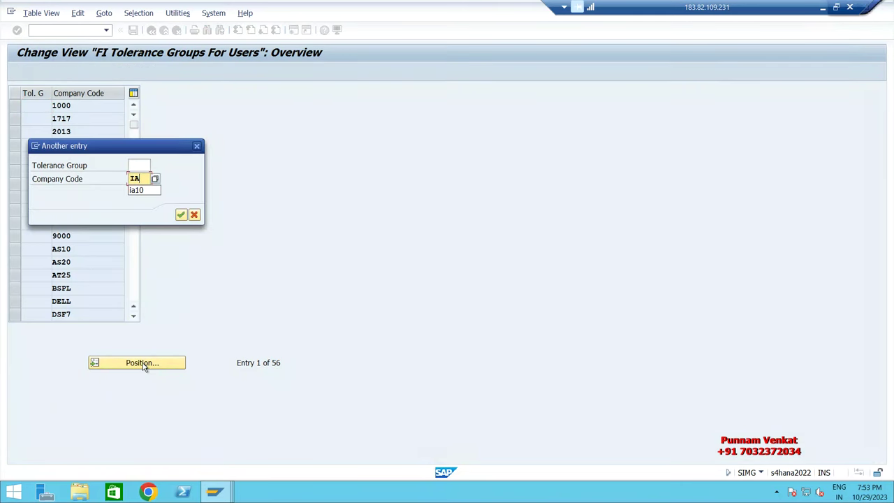
text(10)
key(Return)
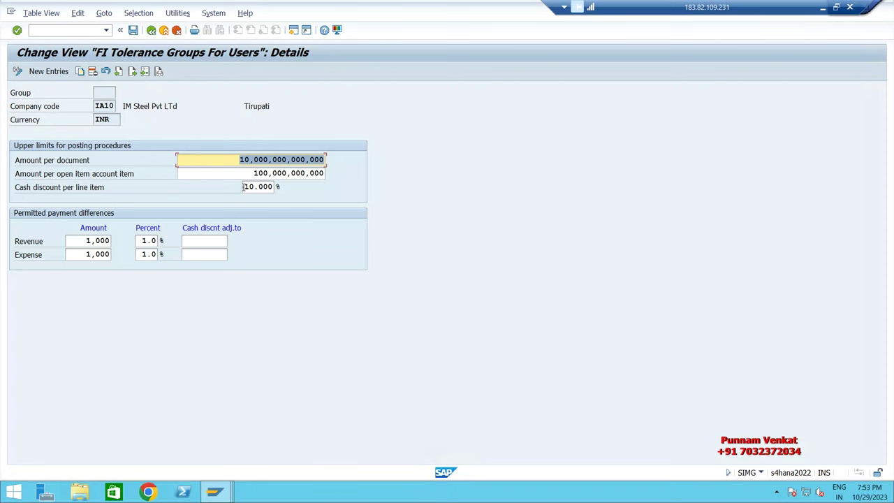
- Change IA10's cash discount per line item from 10% to 20%, save it, and minimize SAP
drag(242, 186, 274, 186)
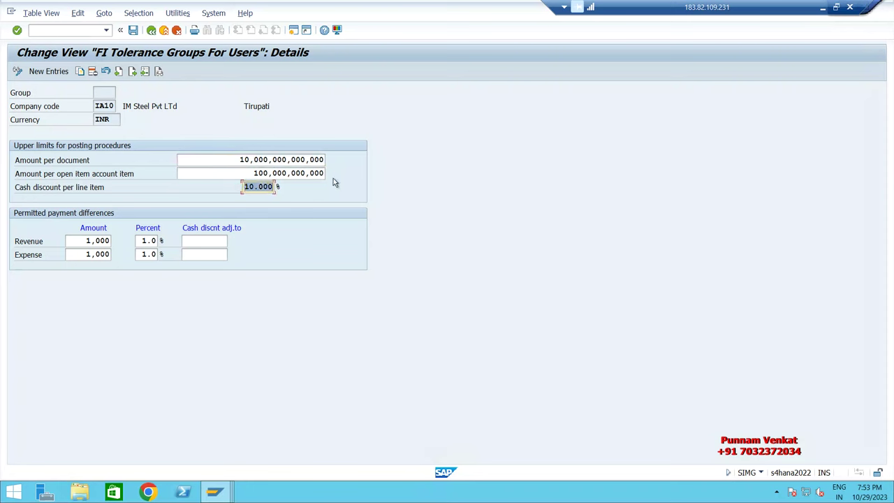
text(20)
key(Return)
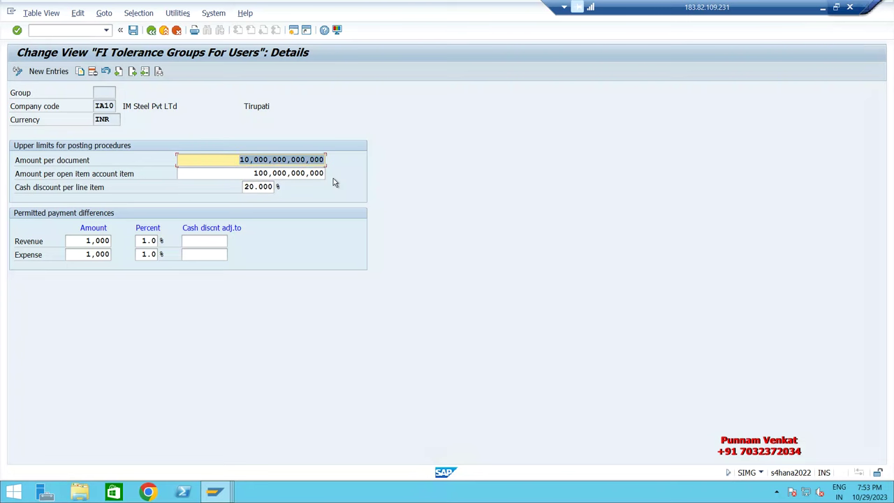
click(133, 31)
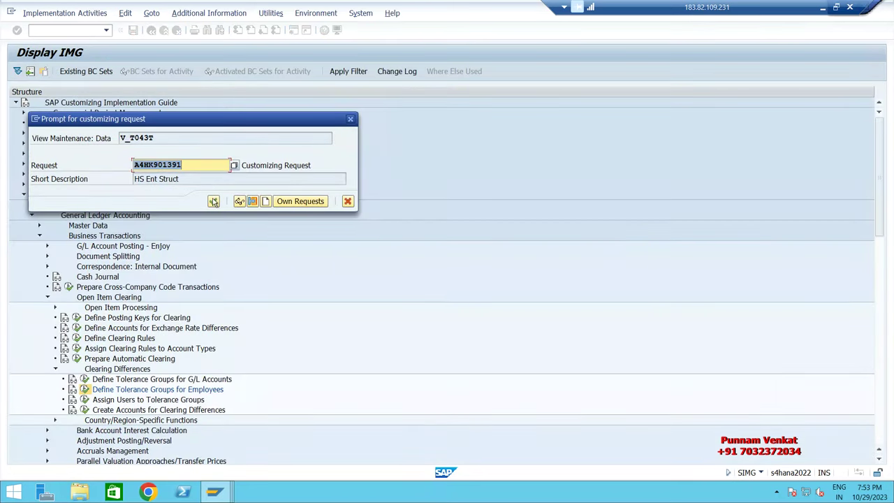
click(213, 202)
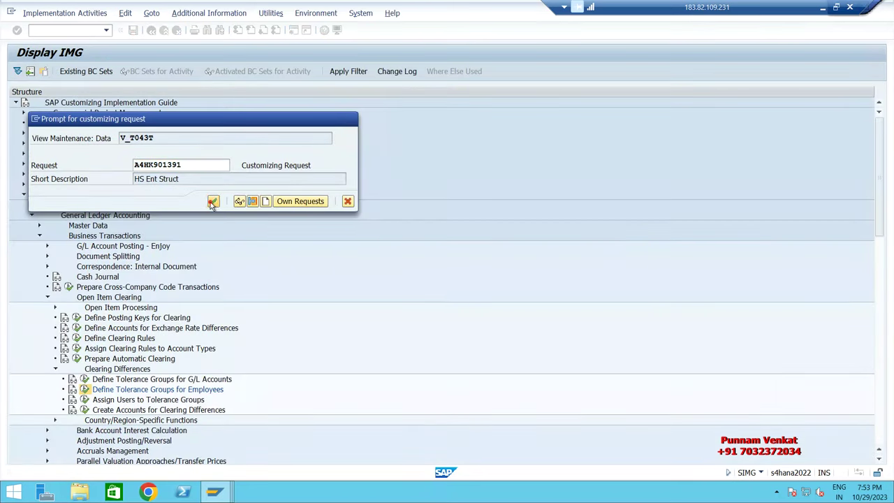
drag(246, 186, 307, 186)
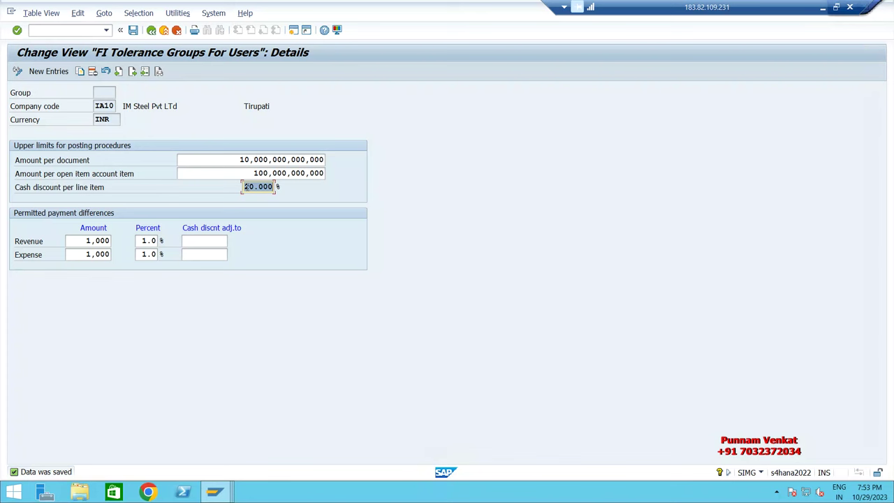
click(133, 30)
click(822, 8)
click(497, 338)
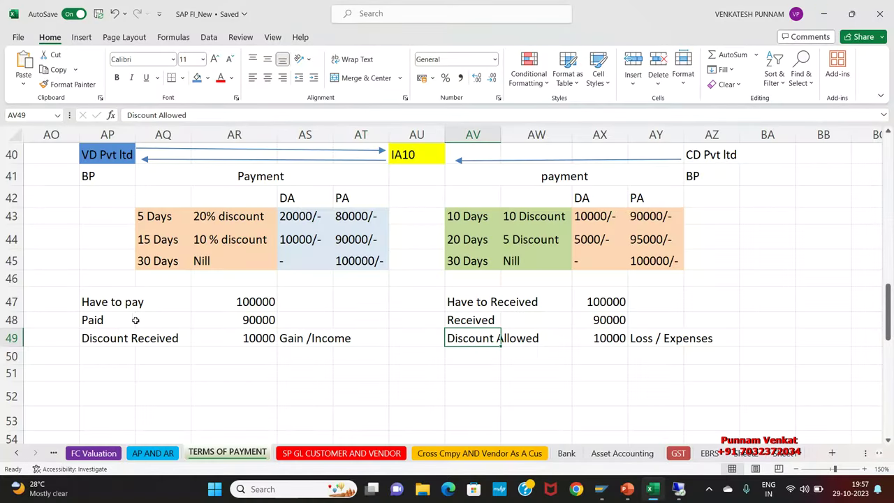
- Enter 20000 as Discount Received in AR49 and 80000 as Paid in AR48
drag(98, 308, 260, 305)
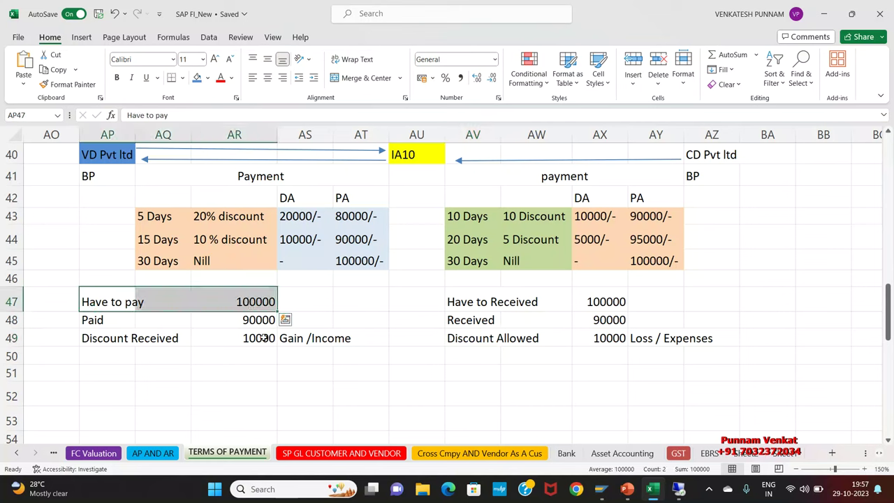
click(263, 338)
text(20000)
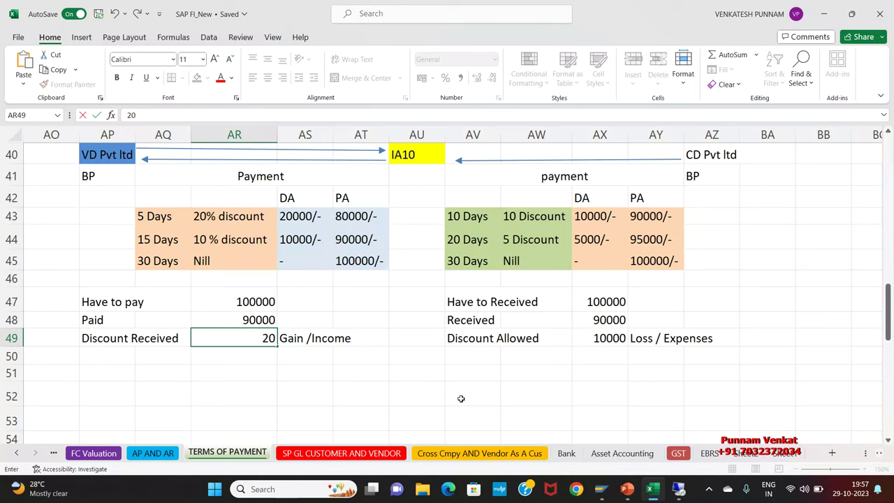
key(Return)
key(Up)
key(Up)
text(80000)
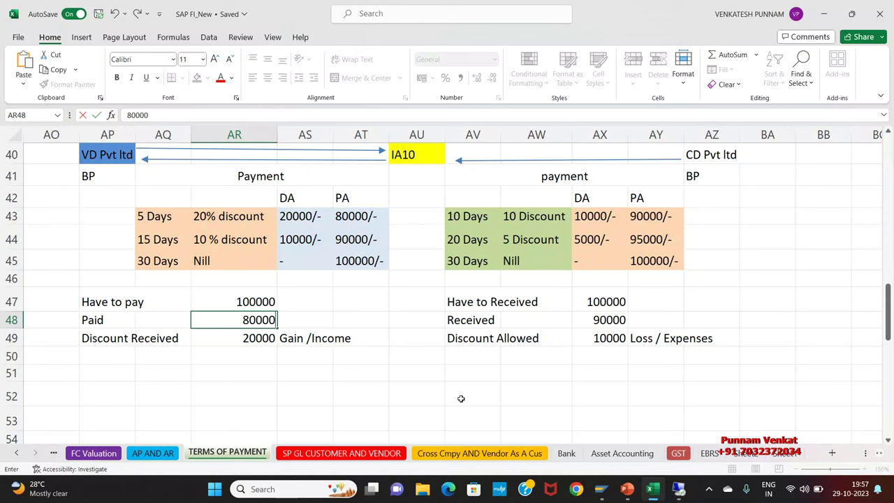
key(Return)
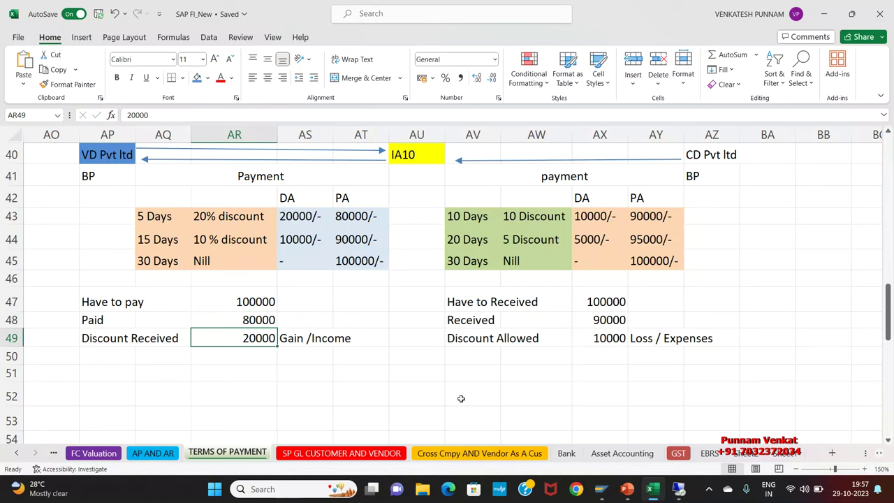
- Review the updated payment block AP47:AS49 and switch back to SAP
drag(109, 300, 330, 341)
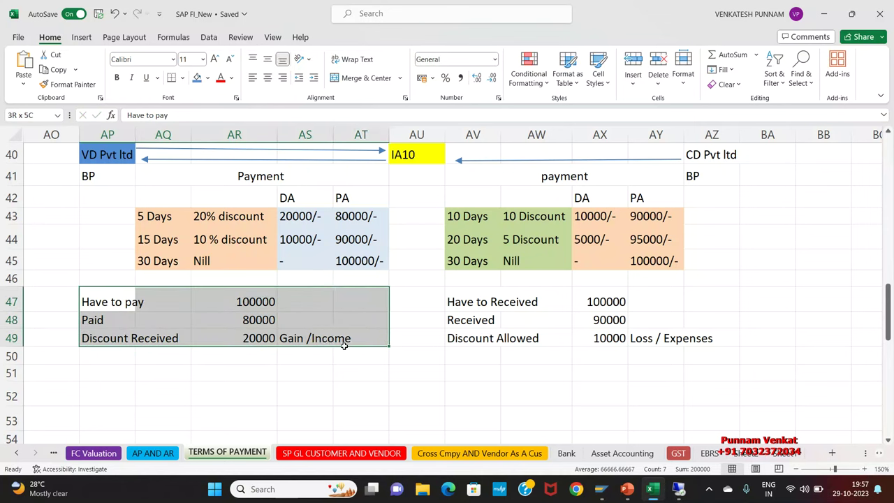
click(229, 340)
click(252, 322)
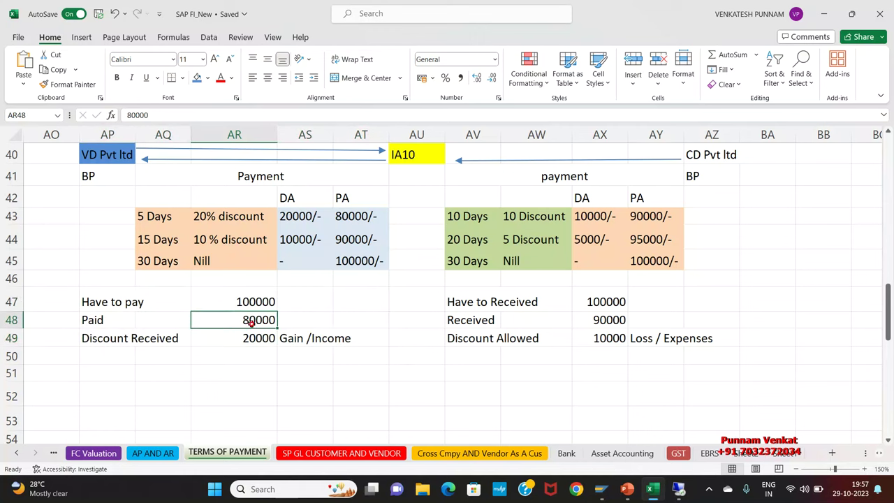
click(249, 341)
drag(112, 340, 322, 302)
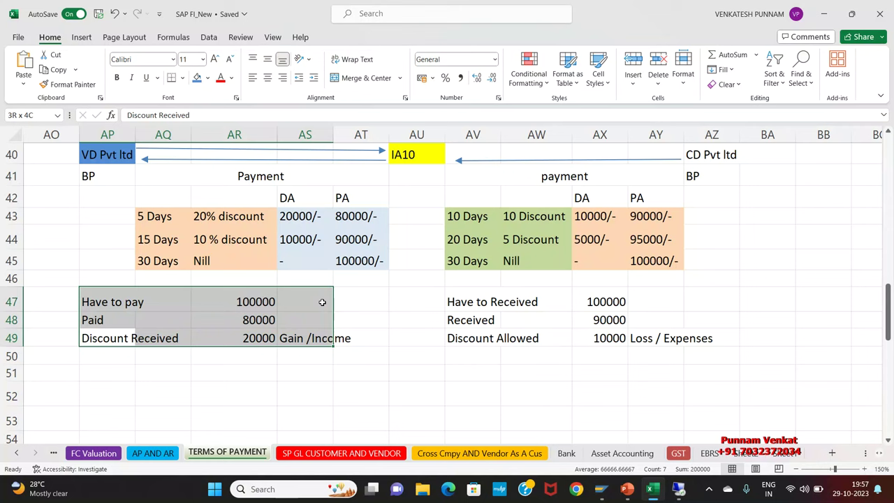
click(258, 317)
click(251, 338)
key(alt+Tab)
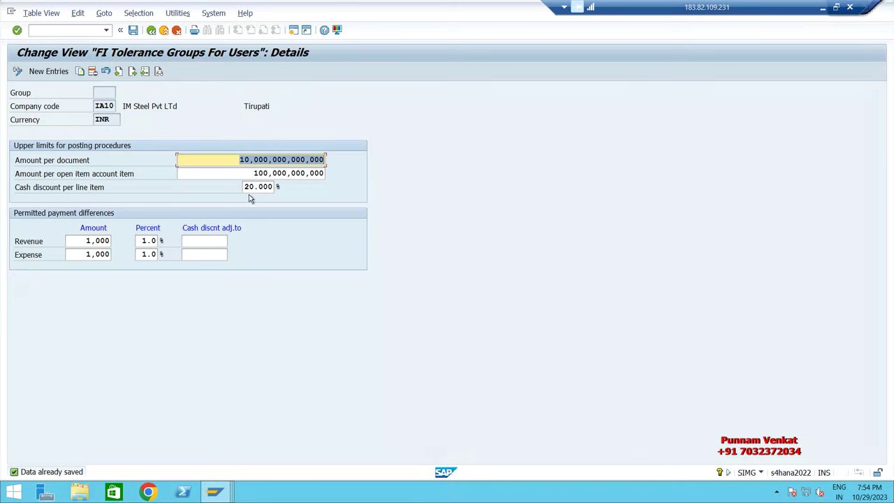
- Return to SAP Easy Access and start vendor invoice entry with FB60
click(150, 31)
click(150, 32)
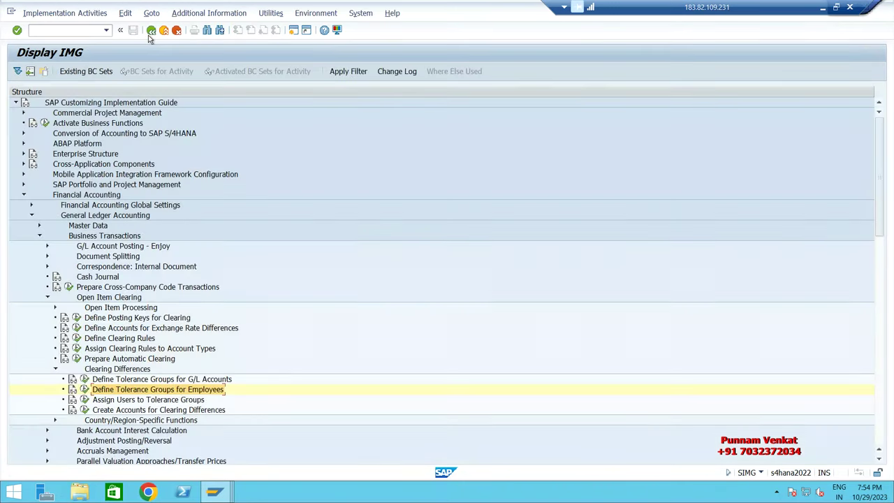
click(151, 31)
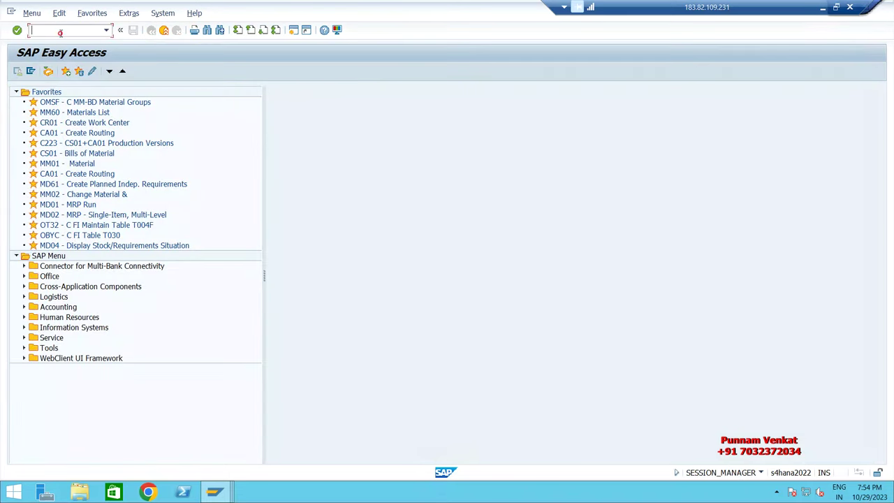
text(FB60)
key(Return)
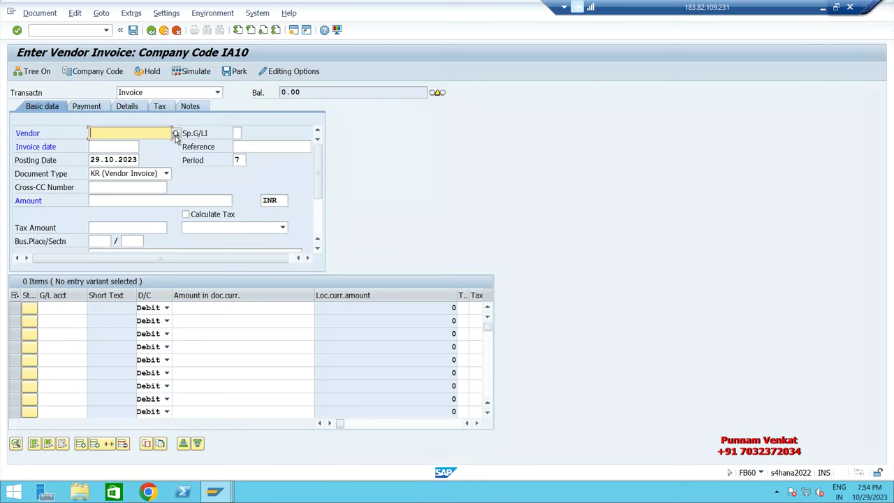
- Choose supplier VDPL for company code IA10 through the supplier search
click(175, 133)
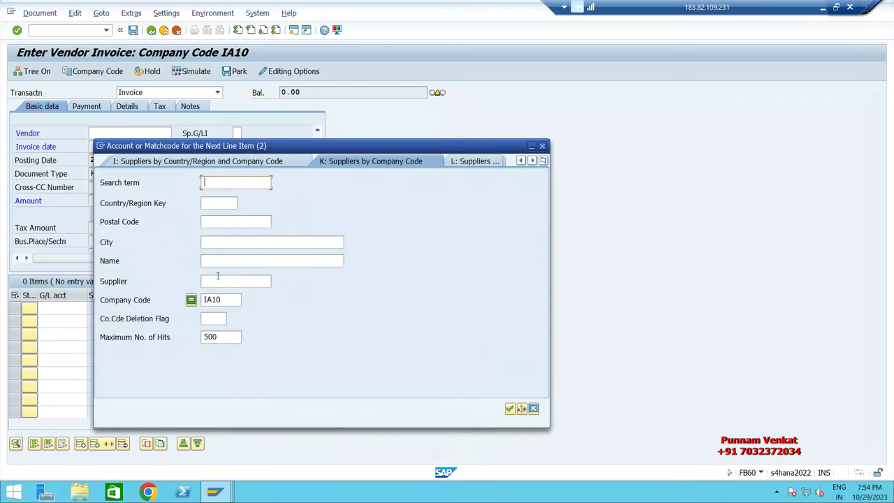
click(217, 279)
key(Return)
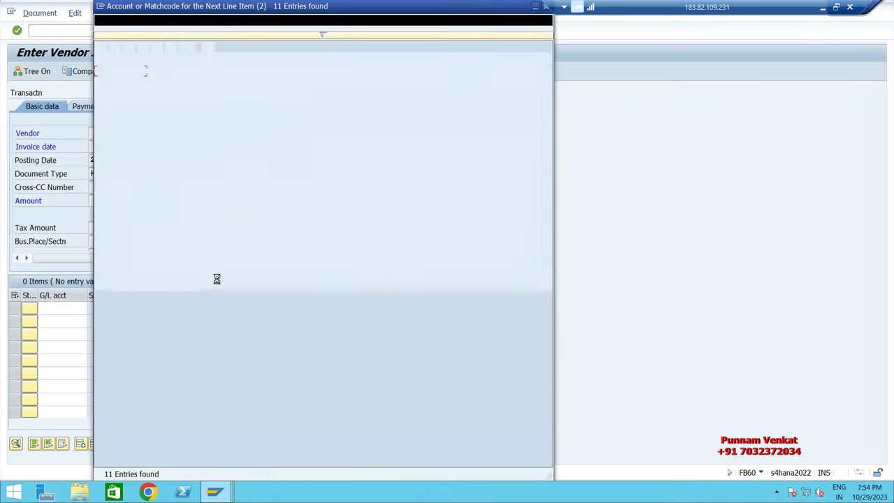
double_click(262, 183)
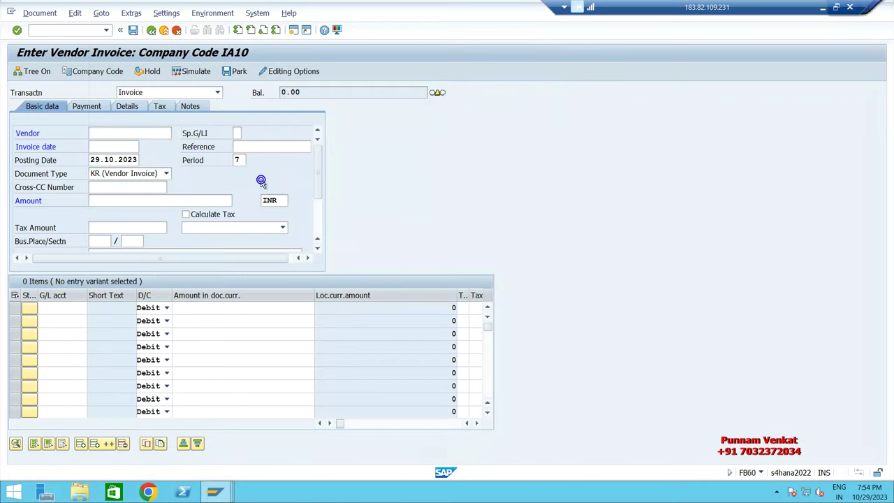
- Set invoice and posting dates to 20.10.2023 and reference to Testing
key(Tab)
key(Tab)
click(105, 147)
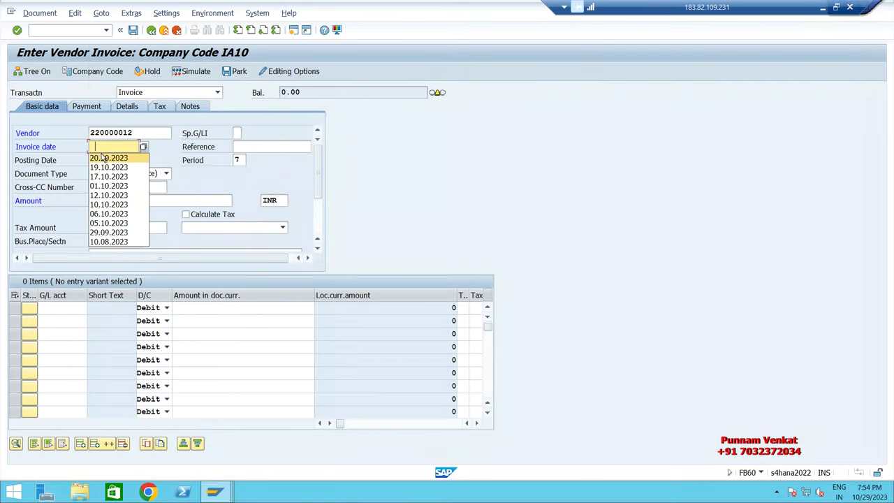
click(105, 155)
key(Tab)
click(273, 146)
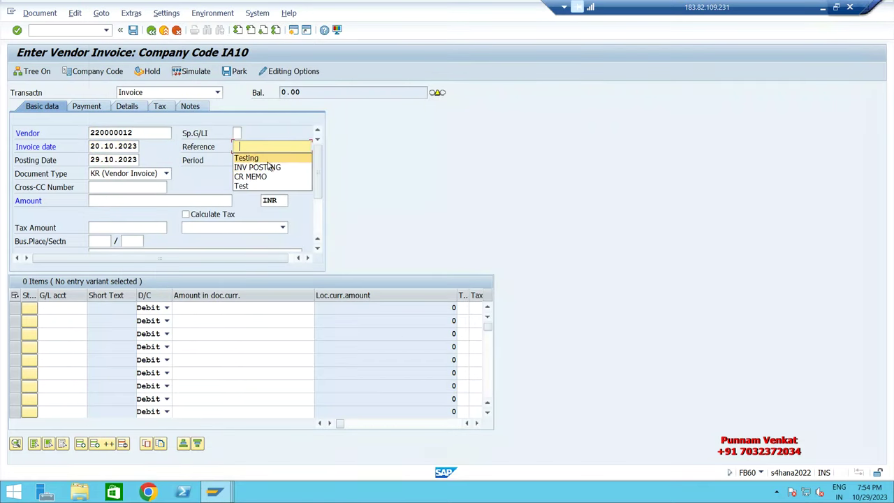
key(Return)
key(Tab)
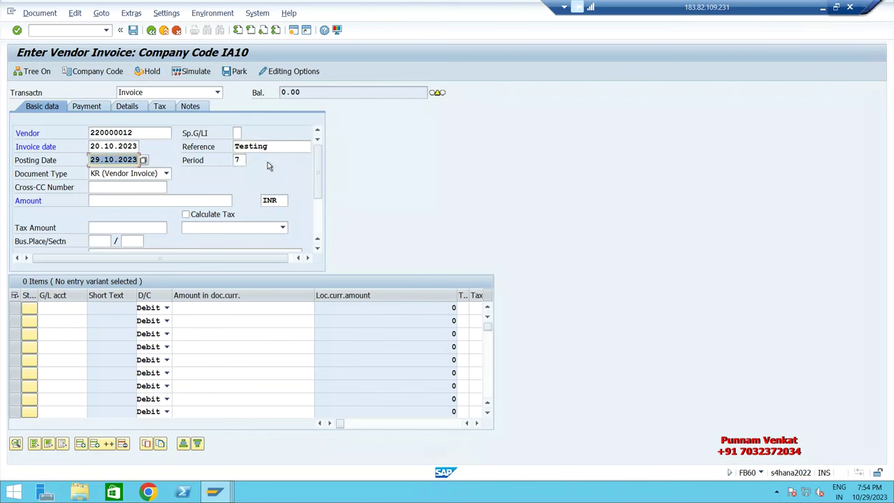
key(shift+Tab)
key(shift+Tab)
key(ctrl+c)
key(Tab)
key(Tab)
key(Tab)
key(shift+Tab)
key(ctrl+v)
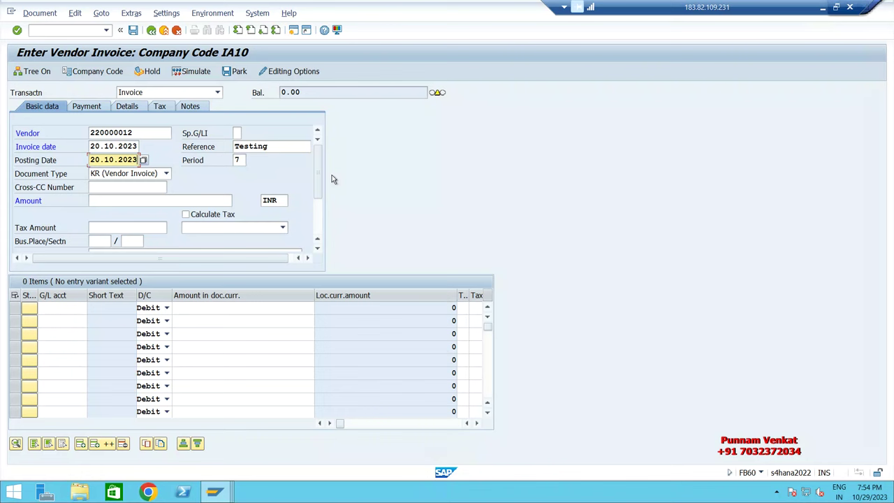
- Fill the header text with 'Being Vendor Invoice posting'
click(320, 176)
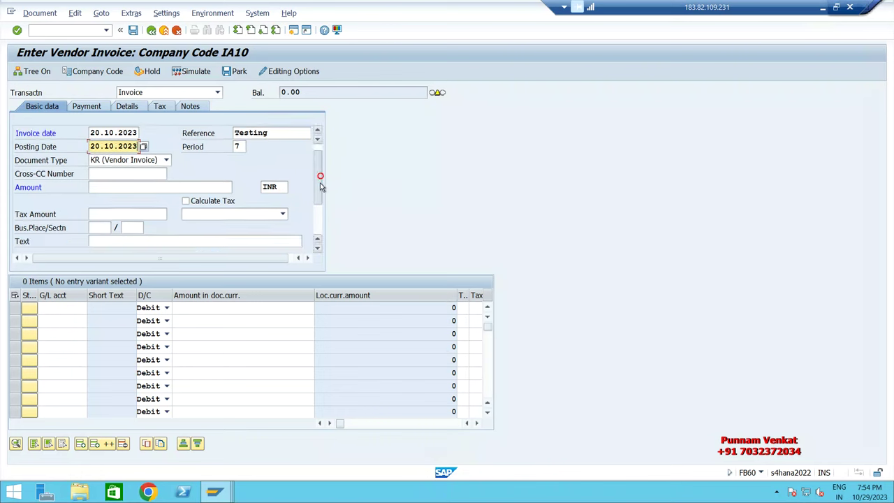
click(195, 240)
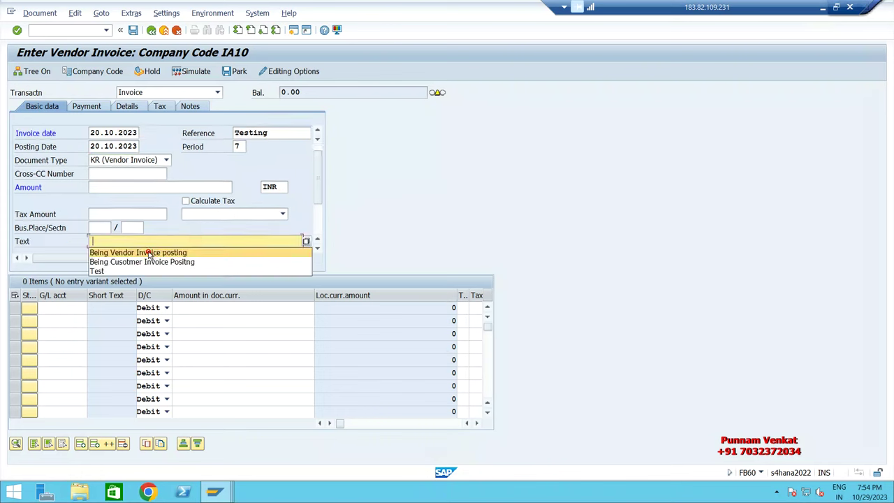
click(148, 255)
click(63, 308)
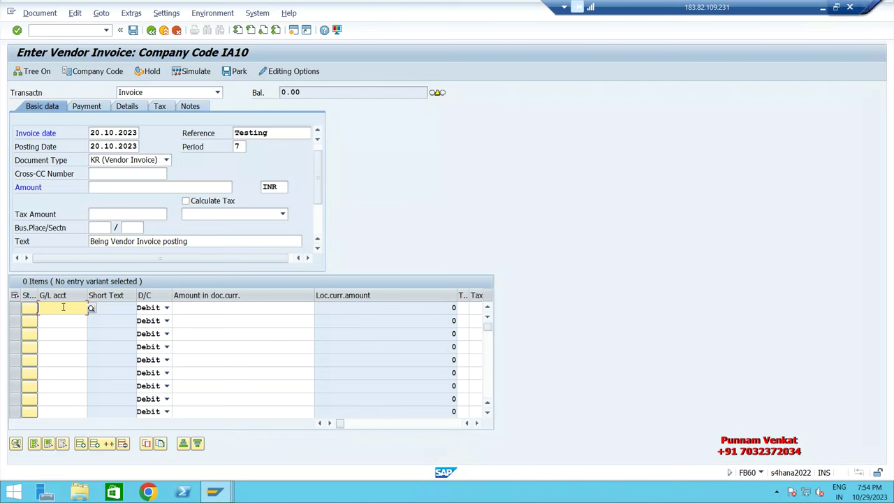
- Enter line item G/L 440000 for 100000 with cost center IAFC
click(64, 319)
key(Tab)
key(Tab)
text(10)
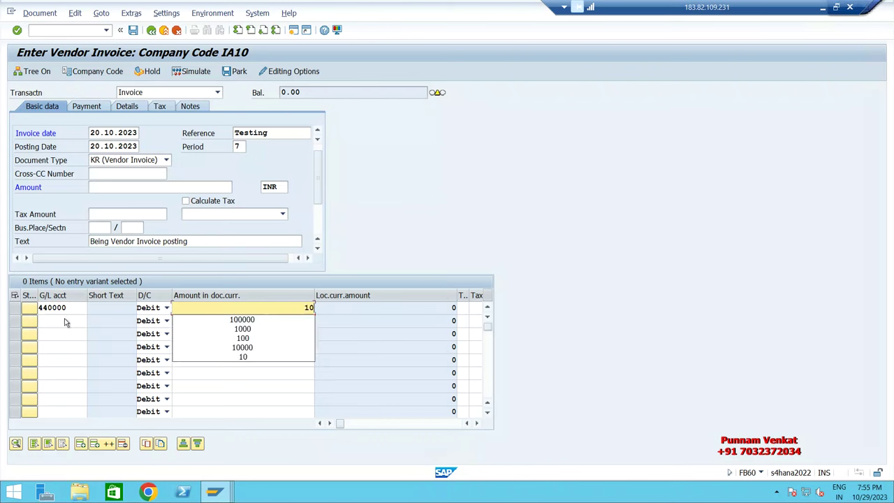
text(0000)
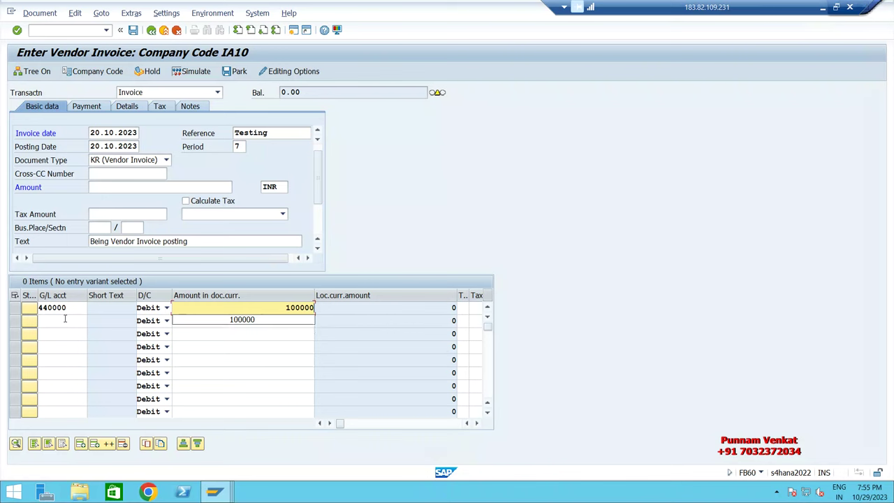
key(Tab)
key(Tab)
key(Tab)
key(Tab)
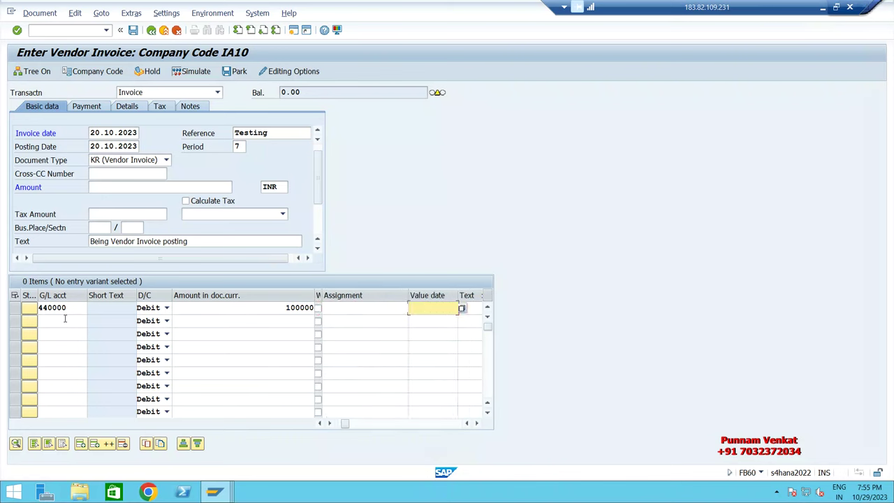
key(Tab)
key(Tab)
key(Tab)
key(Tab)
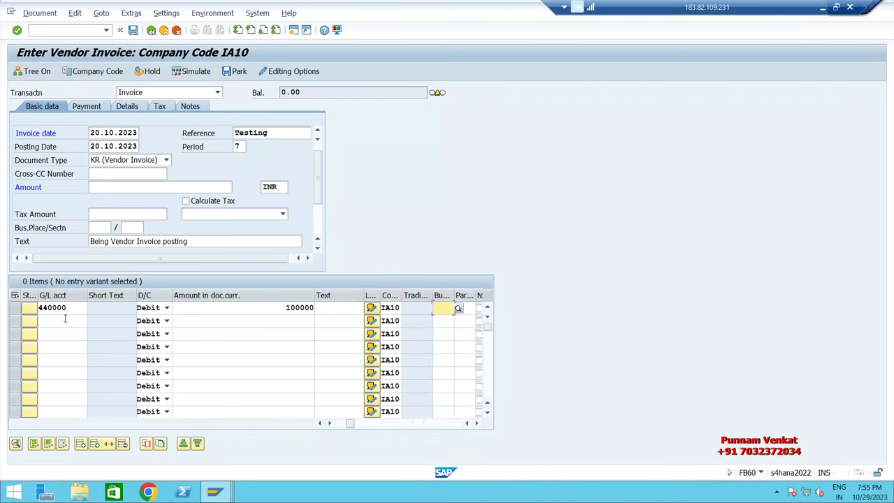
key(BackSpace)
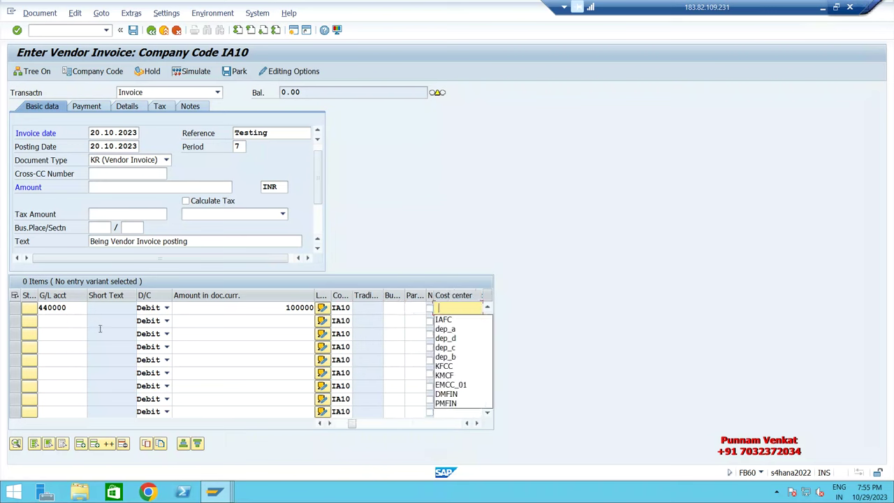
click(447, 320)
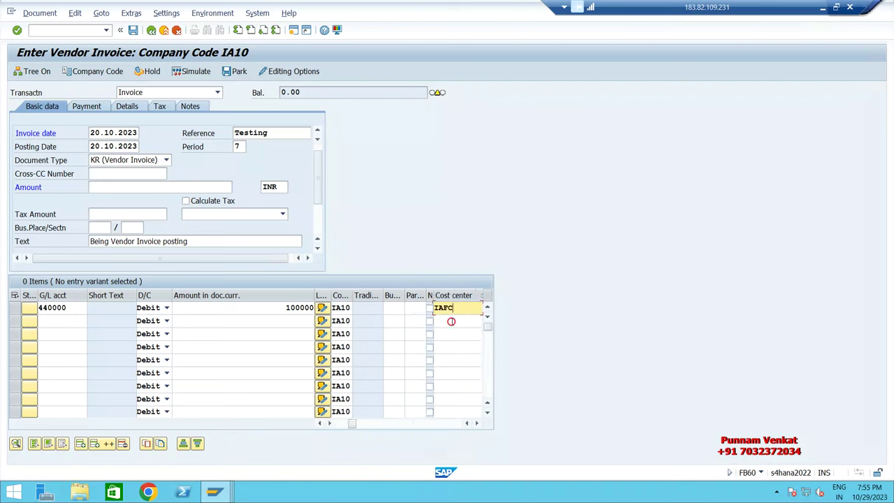
key(Return)
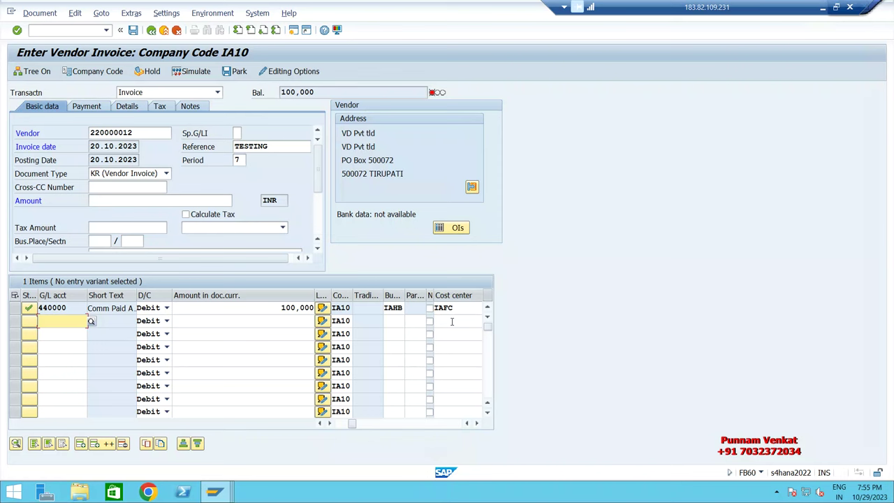
- Copy the 100,000 balance into the invoice header amount so the balance is zero
double_click(326, 91)
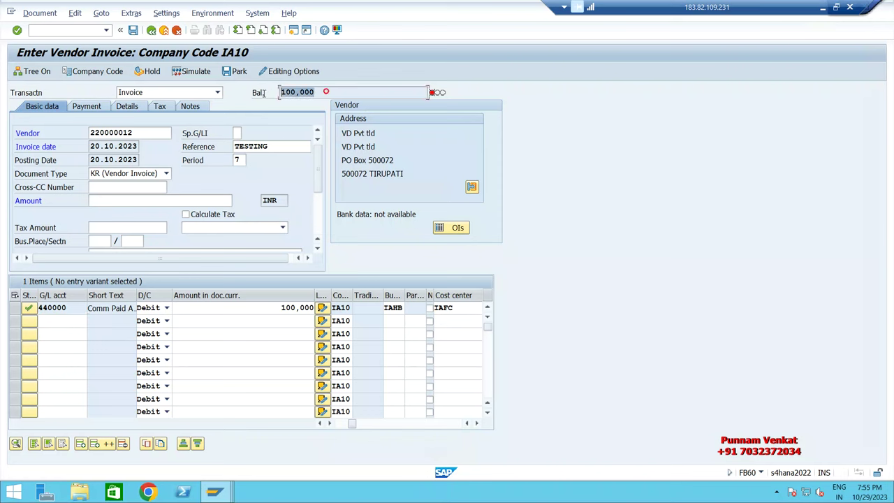
key(ctrl+c)
click(120, 200)
key(ctrl+v)
key(Return)
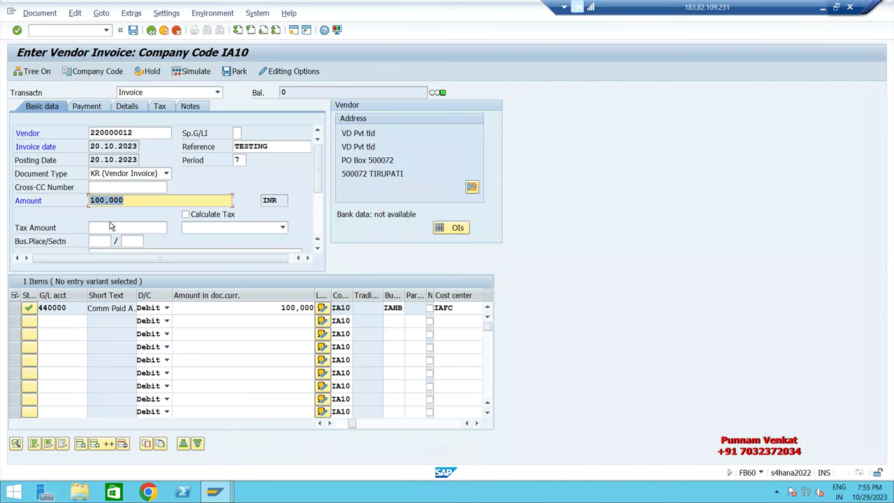
- Check the payment terms, simulate the entries, and post the vendor invoice
click(86, 106)
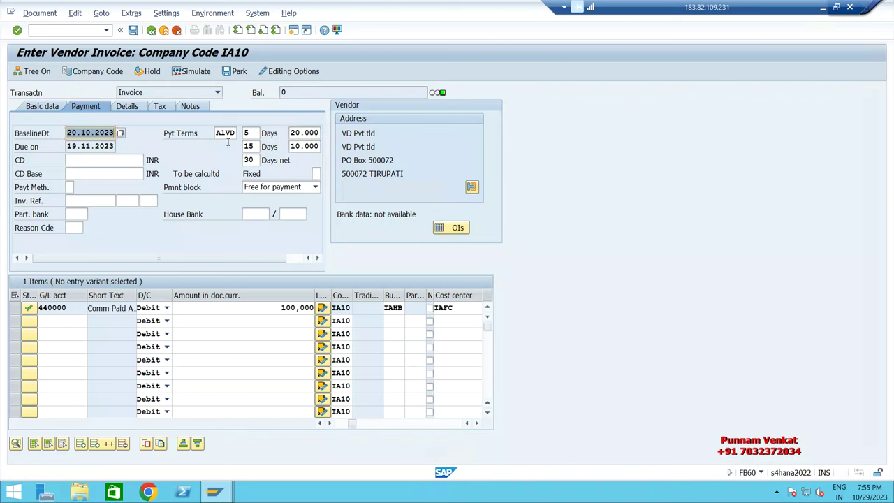
click(42, 106)
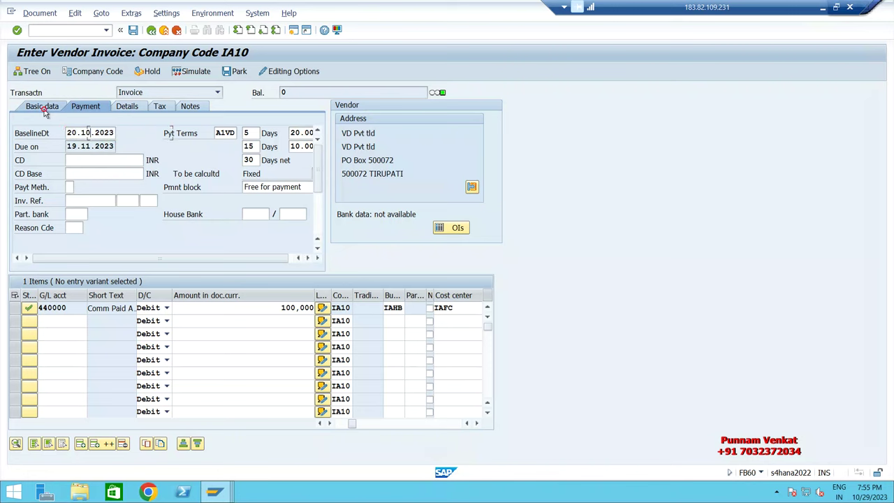
click(197, 72)
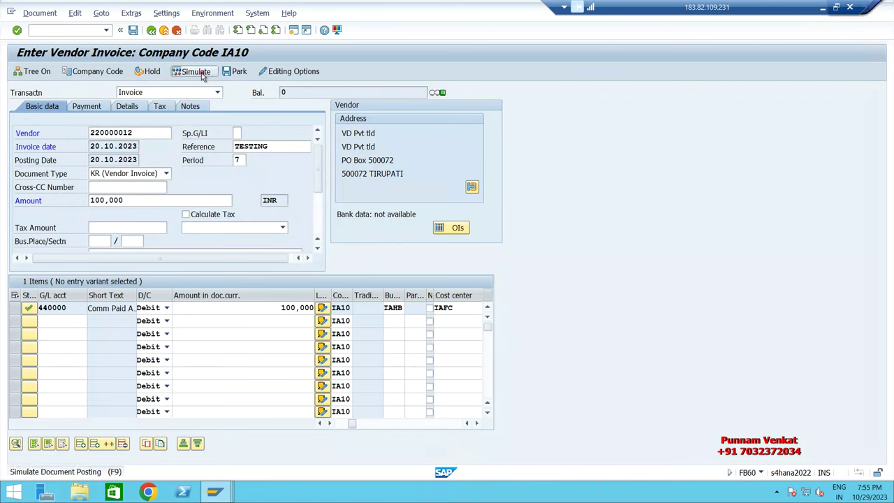
click(133, 31)
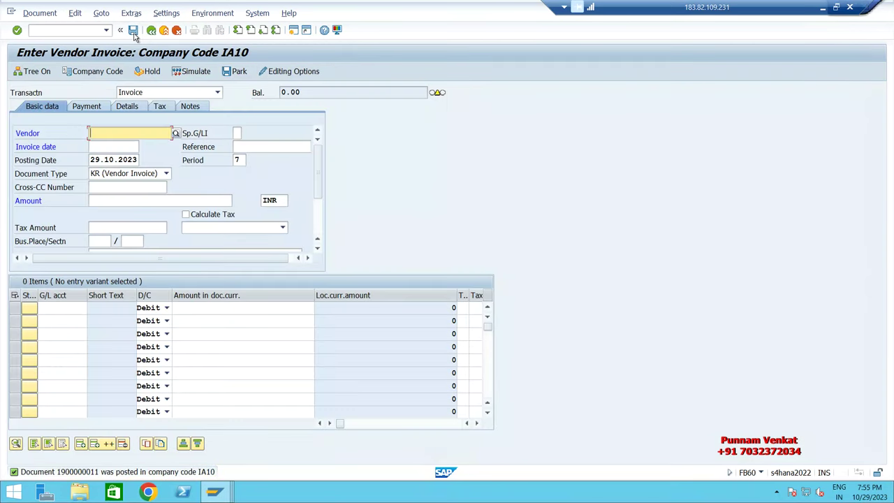
- Leave the invoice screen with /N and minimize SAP to show the workbook
click(82, 30)
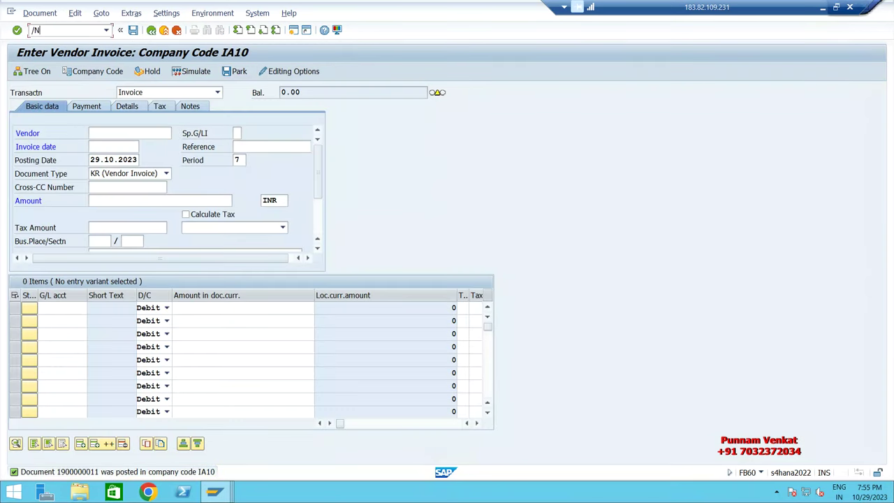
key(Return)
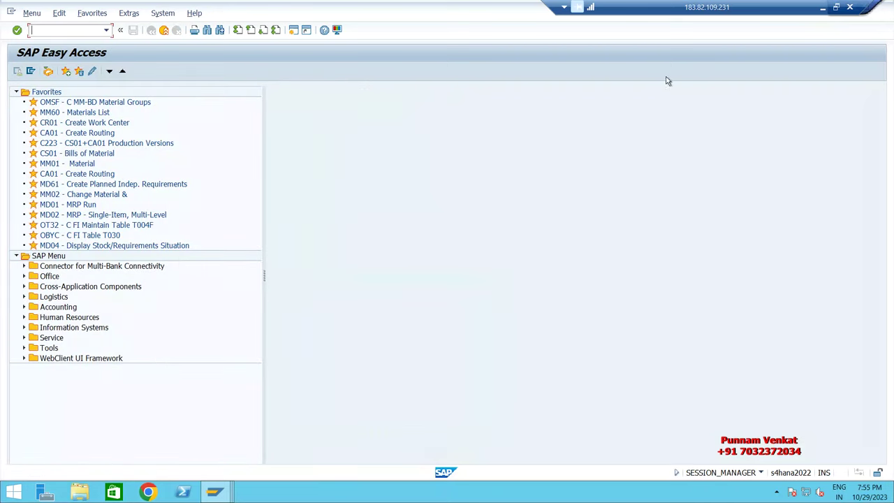
click(823, 7)
click(330, 366)
- Highlight the Paid 80000 row and the 20% / 5 Days discount terms
drag(93, 322, 249, 318)
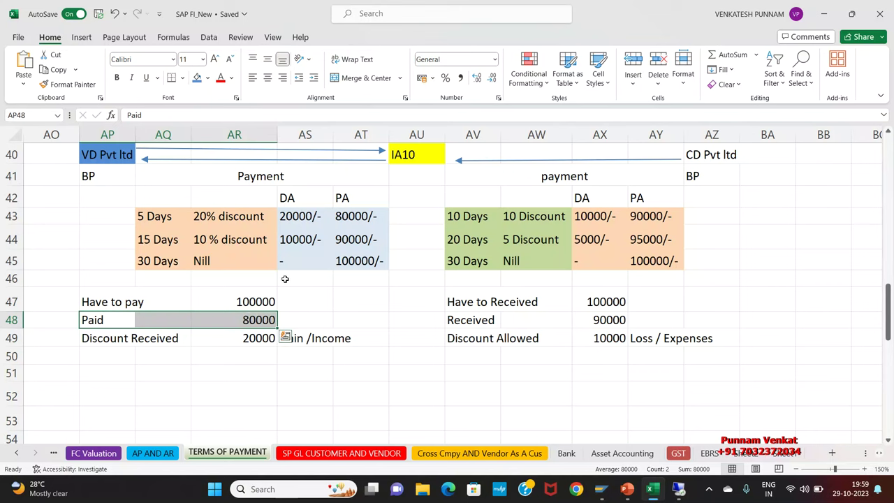
click(218, 218)
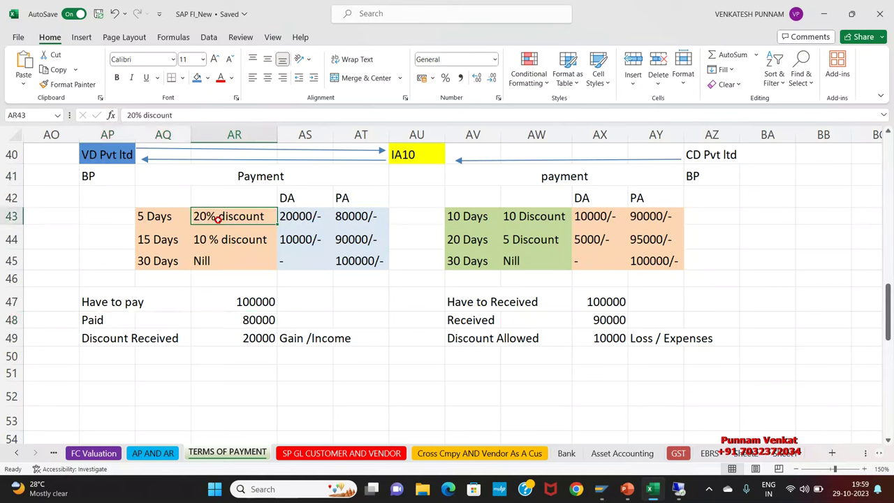
click(153, 217)
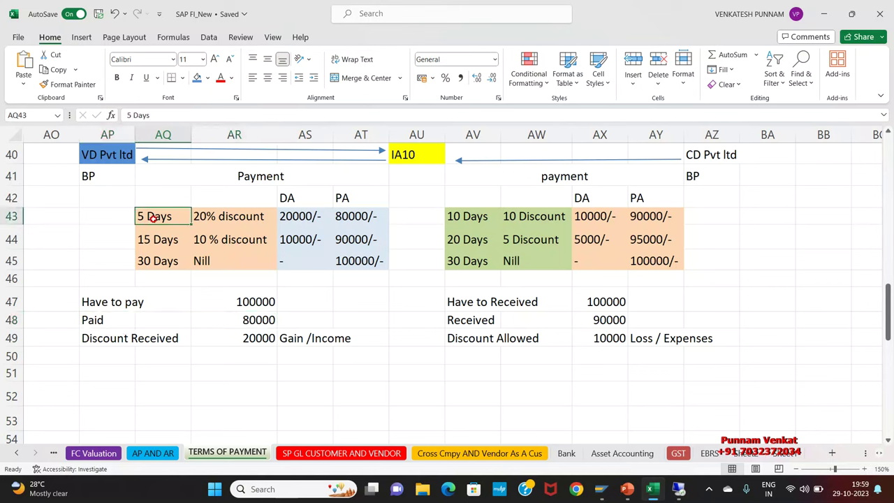
scroll(222, 200, up, 1)
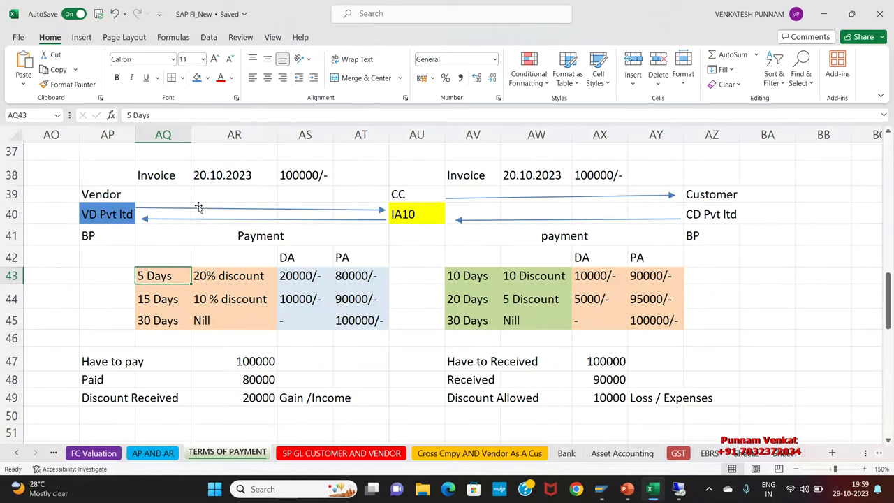
- Fill the invoice date cell 20.10.2023 (AR38) light red
click(225, 180)
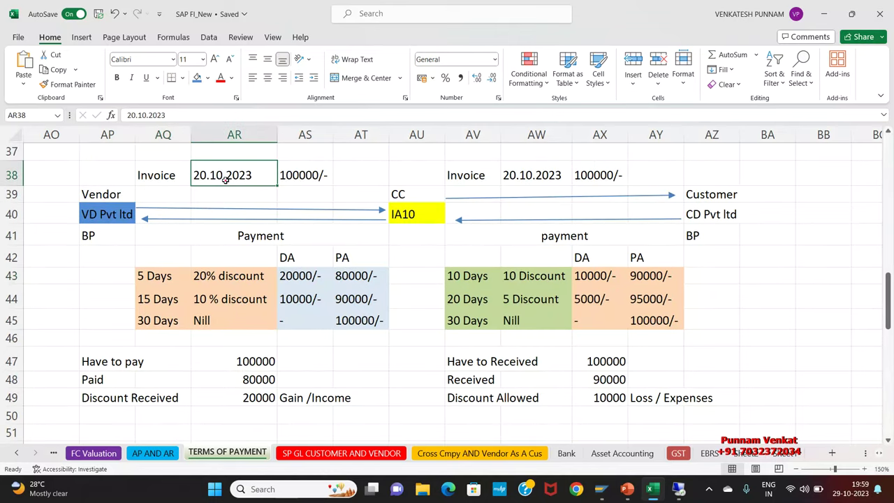
click(197, 78)
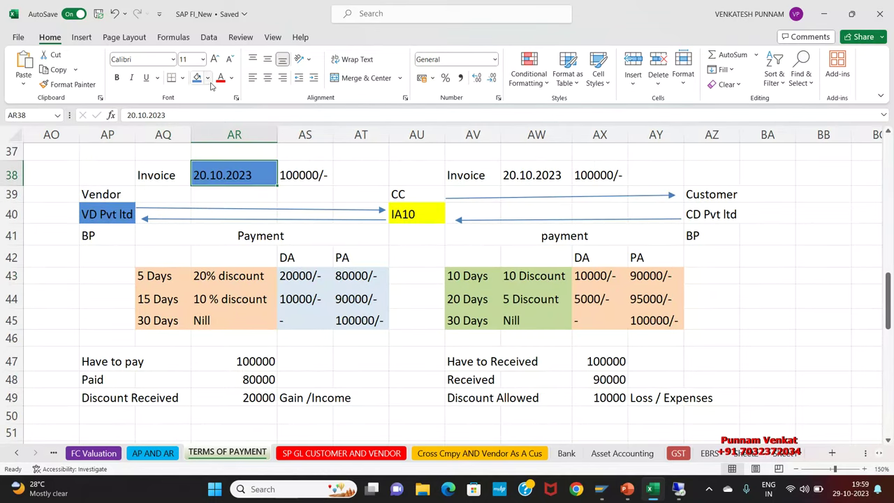
click(207, 77)
click(242, 140)
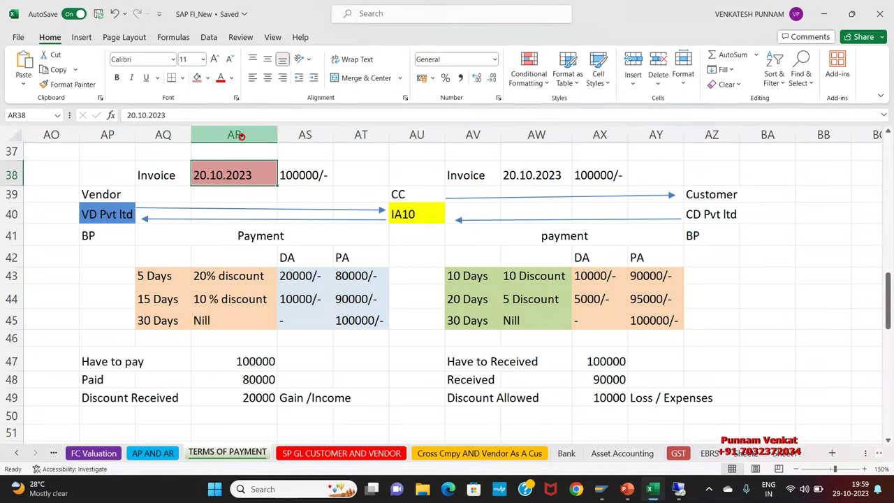
click(208, 257)
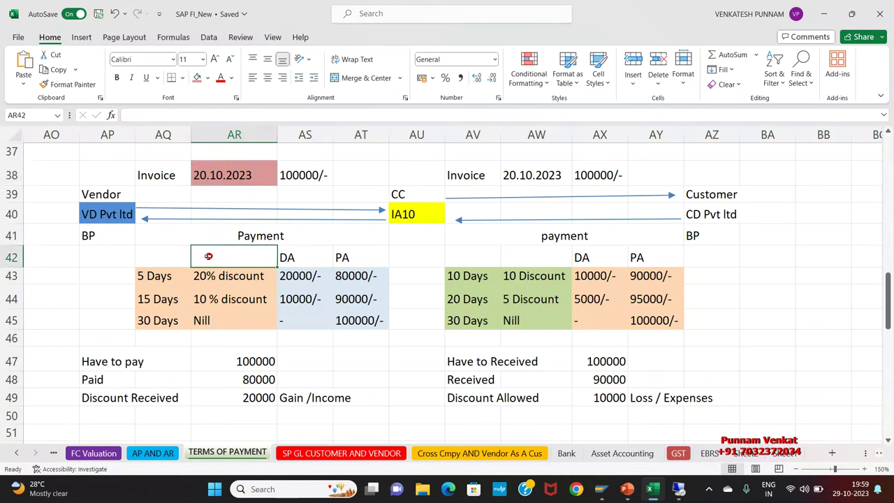
- Walk through the 5 Days, 20%, 20000/- discount and 80000/- payable terms, then return to SAP
click(152, 274)
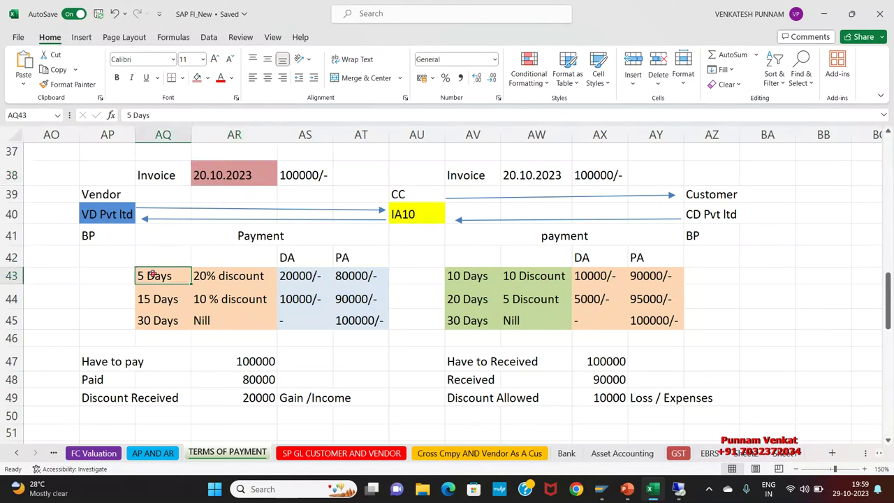
click(230, 279)
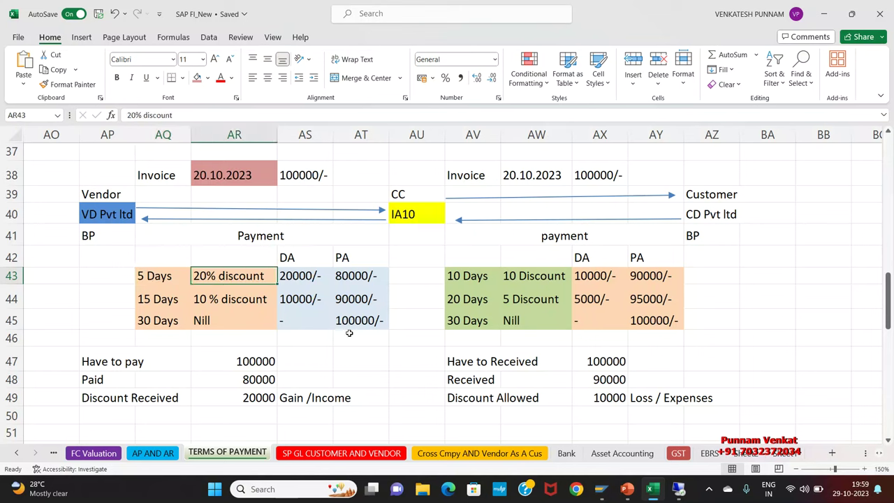
click(348, 281)
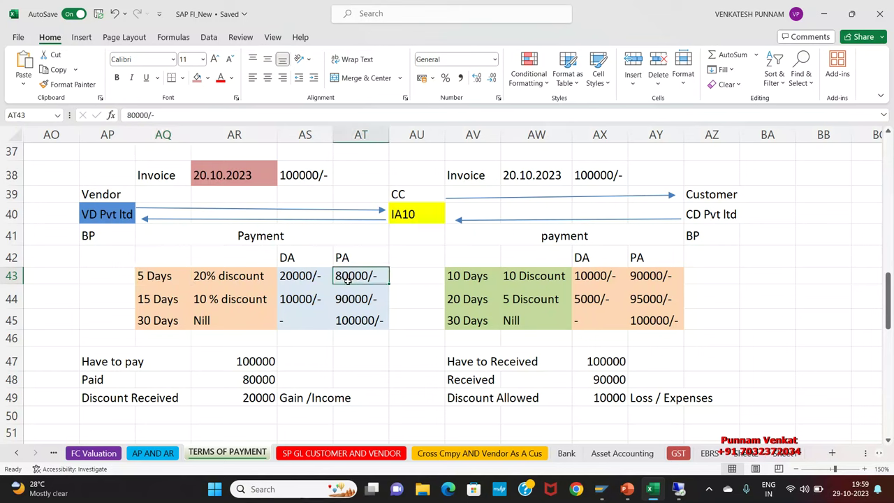
click(290, 280)
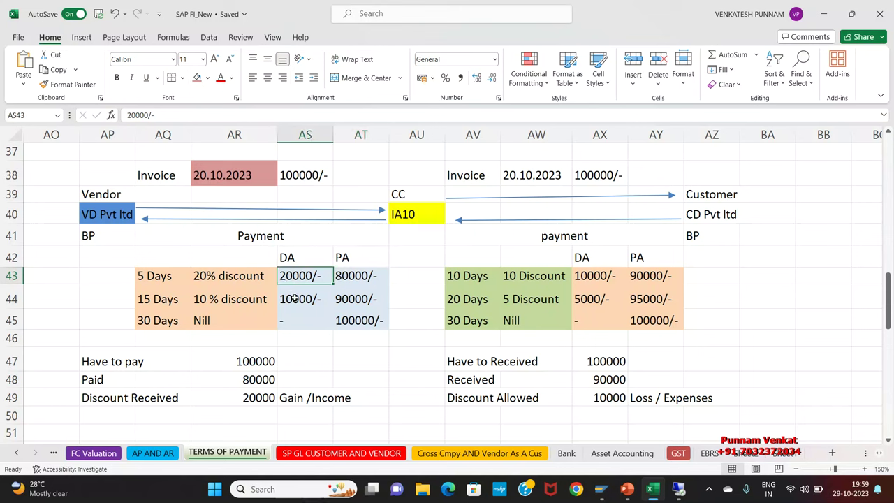
click(349, 278)
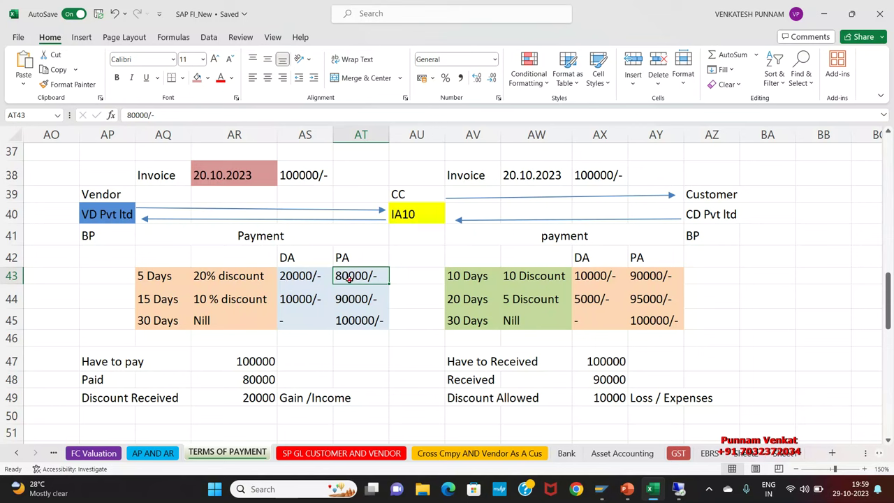
click(296, 278)
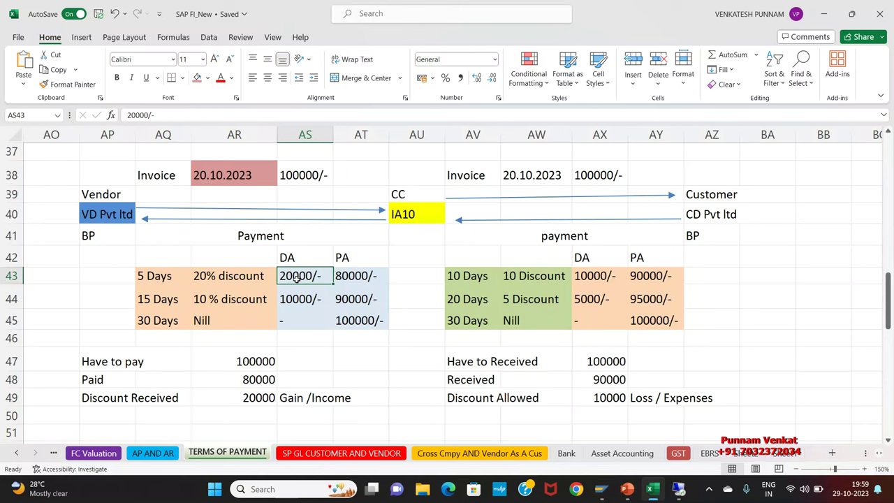
click(235, 280)
click(155, 272)
click(206, 400)
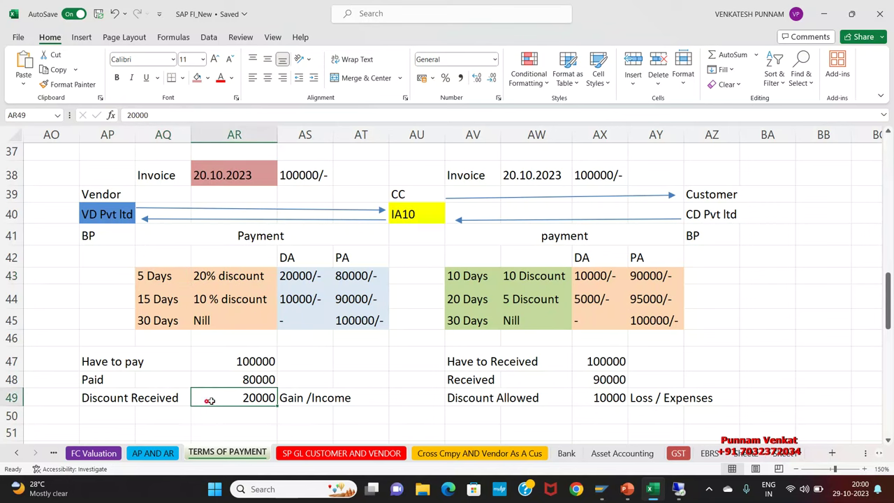
key(alt+Tab)
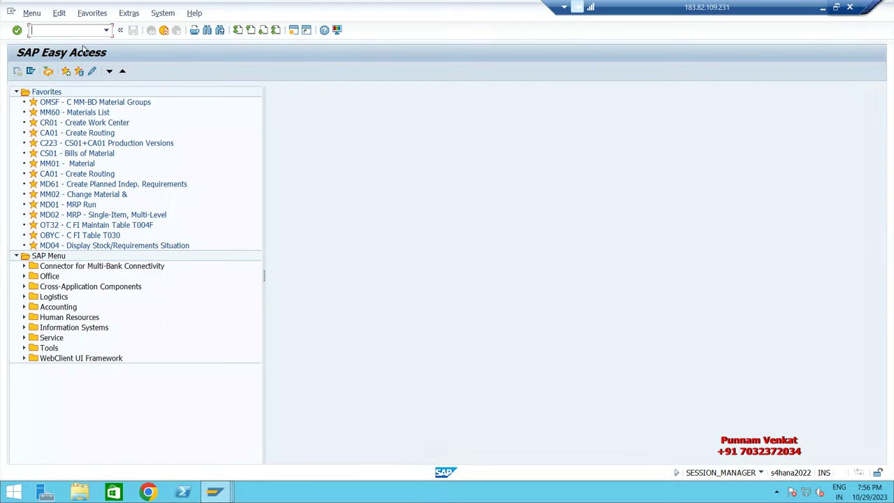
- Start F-53 with document and posting dates 20.10.2023 and reference Testing
text(F-53)
key(Return)
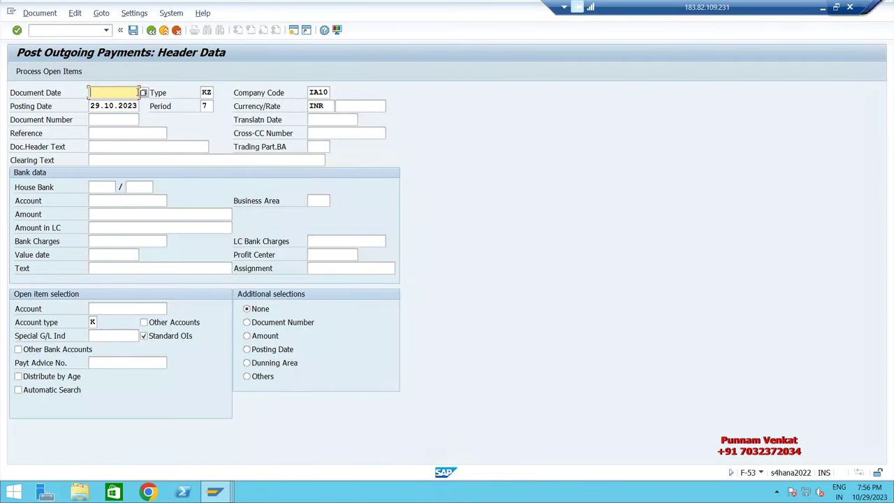
click(142, 92)
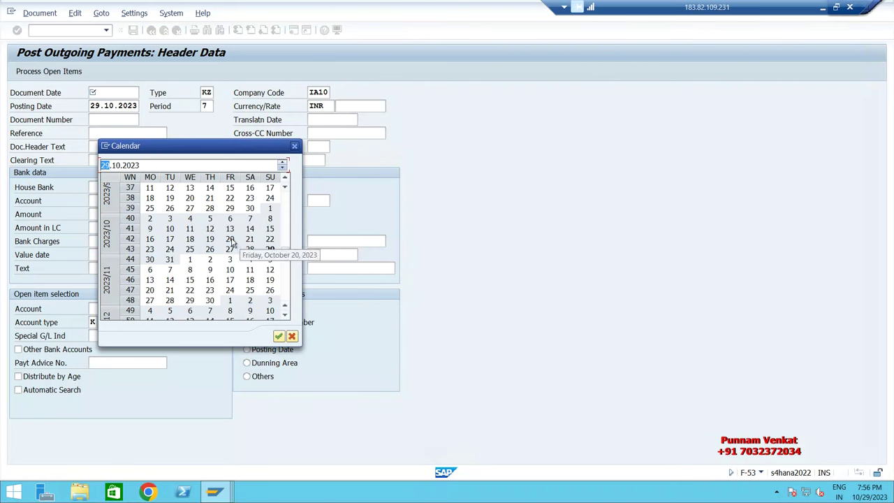
double_click(231, 239)
key(Tab)
key(Tab)
key(Tab)
text(20.10.2023)
key(Tab)
key(Tab)
key(Tab)
key(Tab)
key(Tab)
key(BackSpace)
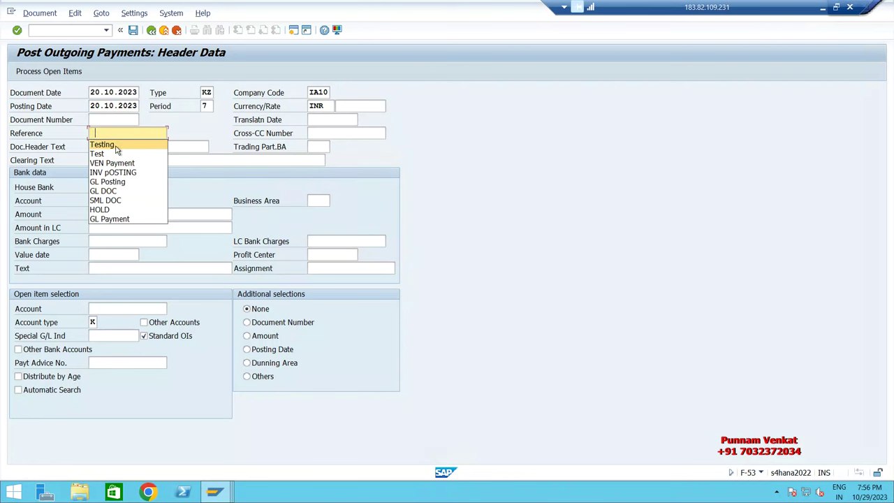
click(116, 147)
- Enter bank account 220000 and payment amount 80000
key(Tab)
key(Tab)
key(Tab)
key(Tab)
key(Tab)
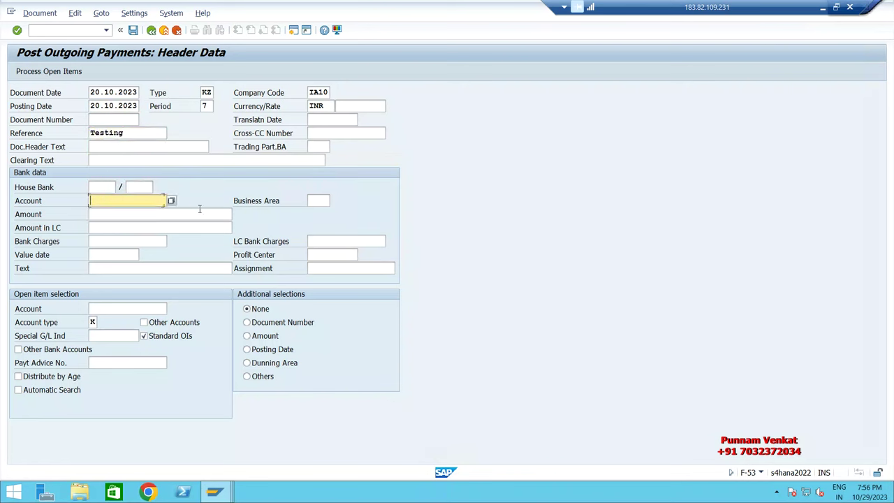
key(Tab)
click(170, 208)
text(220000)
key(Tab)
key(Tab)
text(80000)
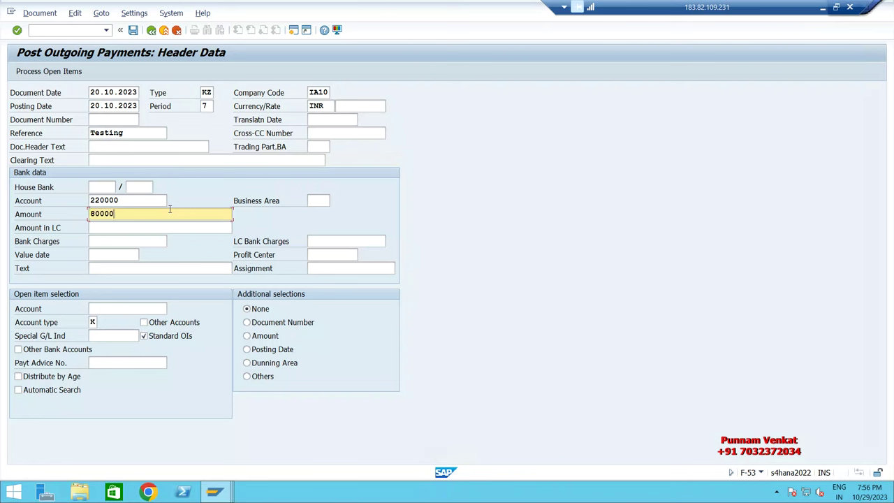
key(Tab)
key(Tab)
key(Tab)
key(Tab)
key(Tab)
key(Tab)
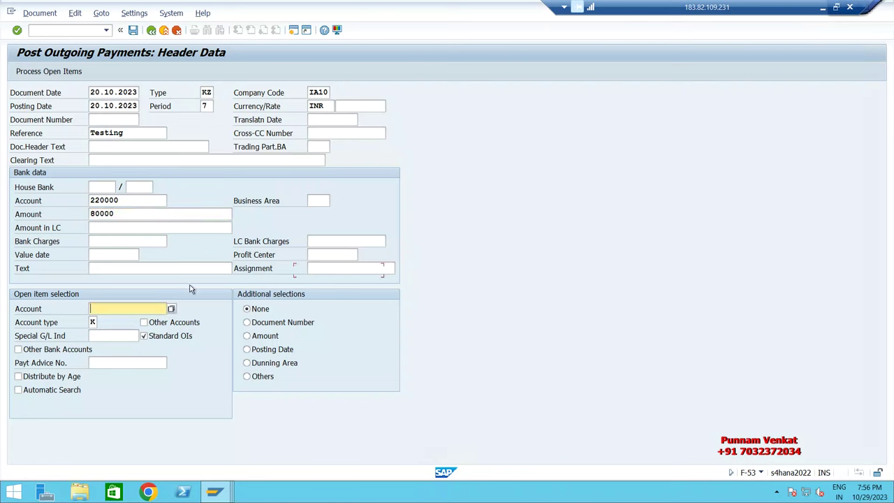
- Select supplier account 220000012 (VD) for the open items via search
click(165, 308)
click(172, 310)
click(144, 141)
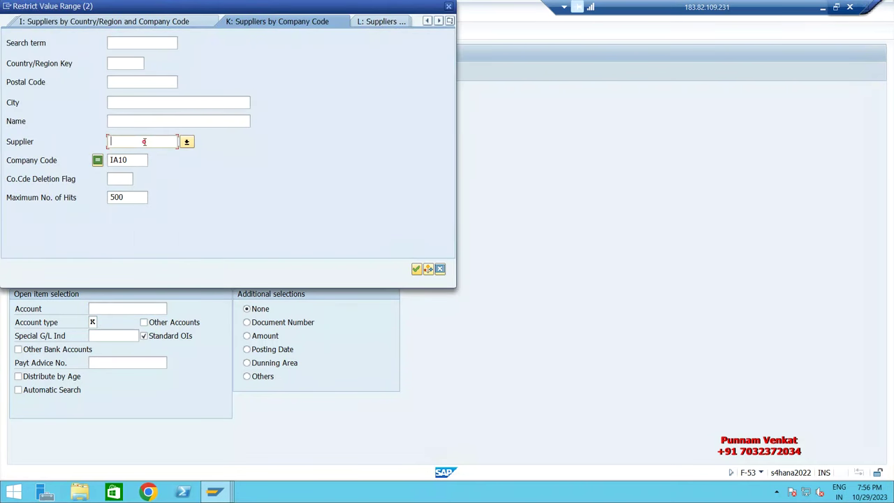
key(Return)
double_click(176, 179)
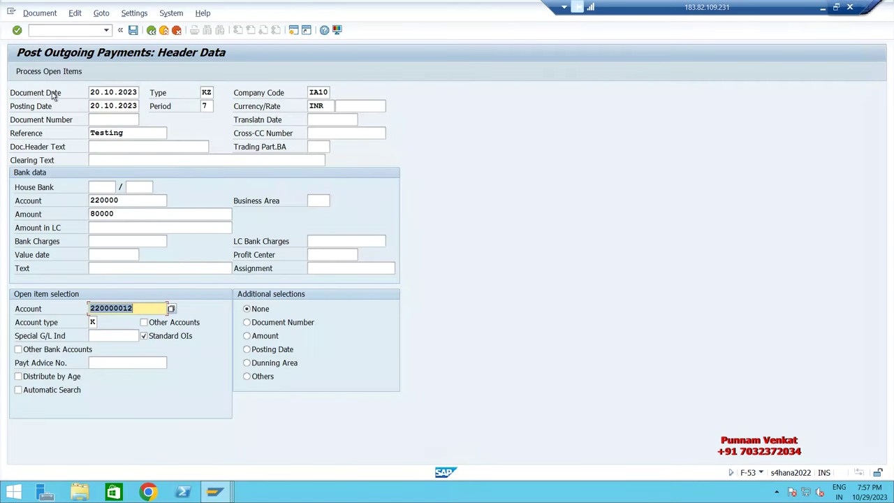
- Process VD Pvt ltd's open items, checking the 100,000 invoice, 80,000 assigned and 20,000 cash discount
click(51, 74)
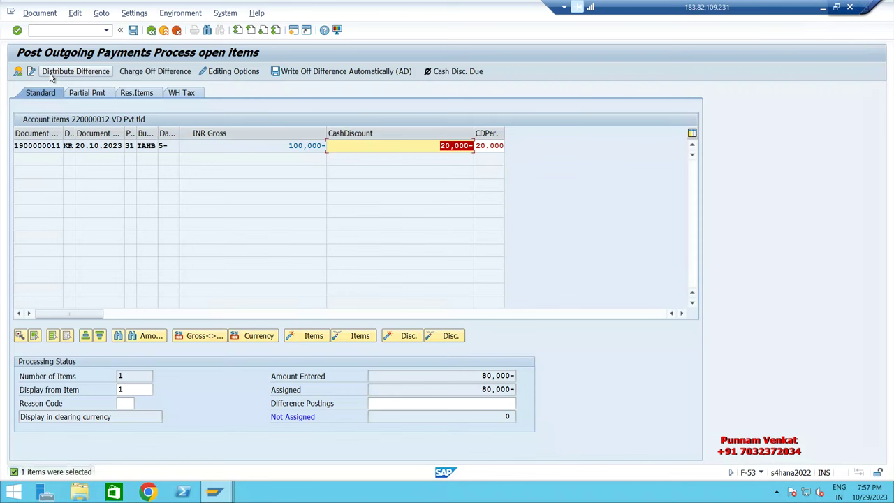
double_click(461, 392)
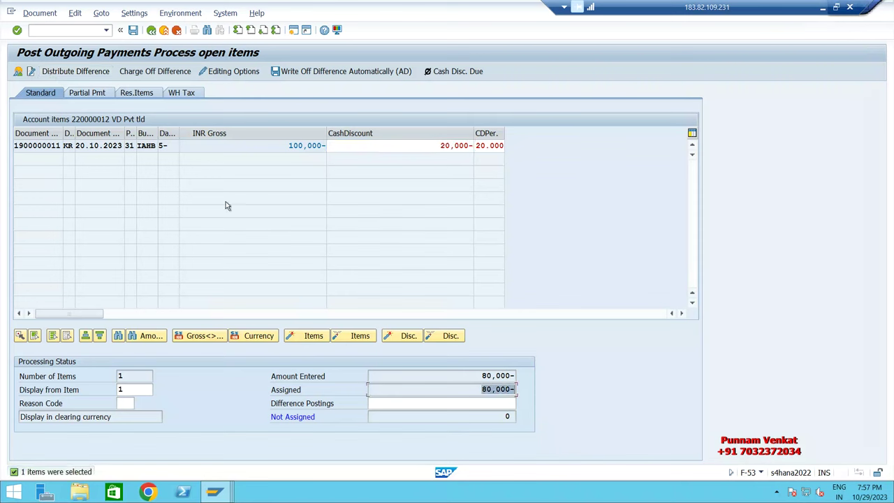
drag(283, 147, 337, 149)
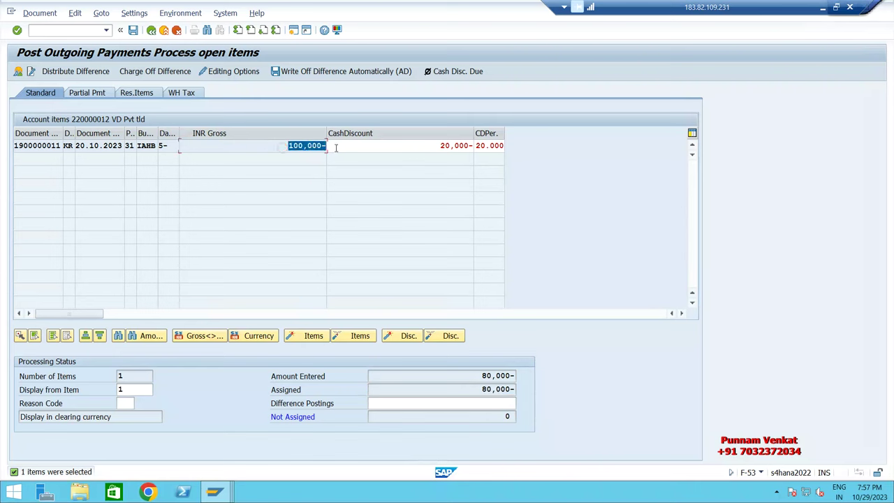
drag(437, 146, 472, 145)
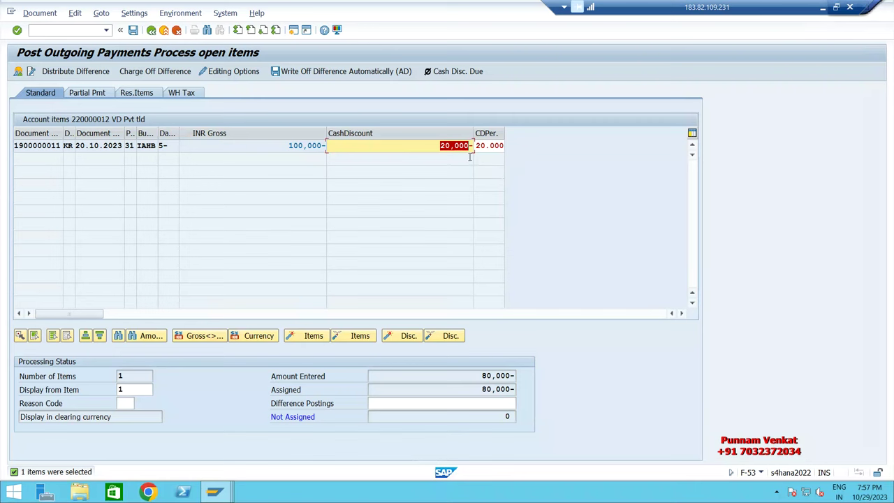
- Simulate the payment posting: Cash 80,000, Discount Received 20,000, then post it
click(39, 14)
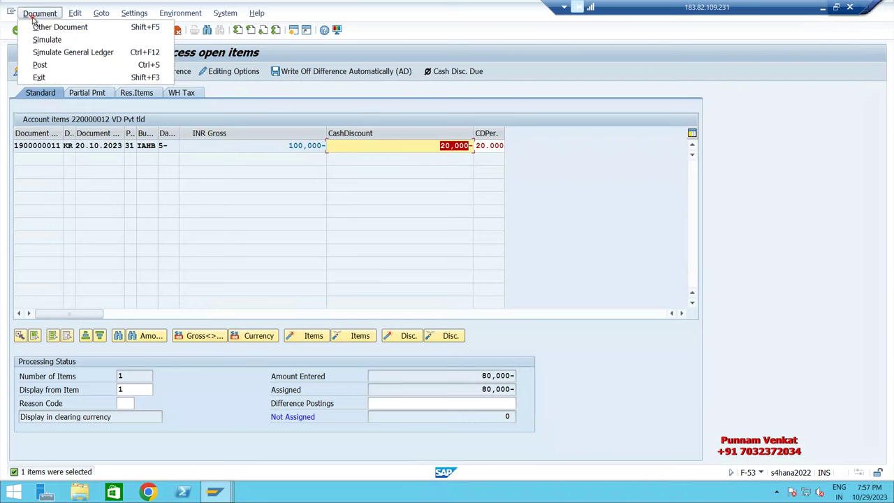
click(49, 41)
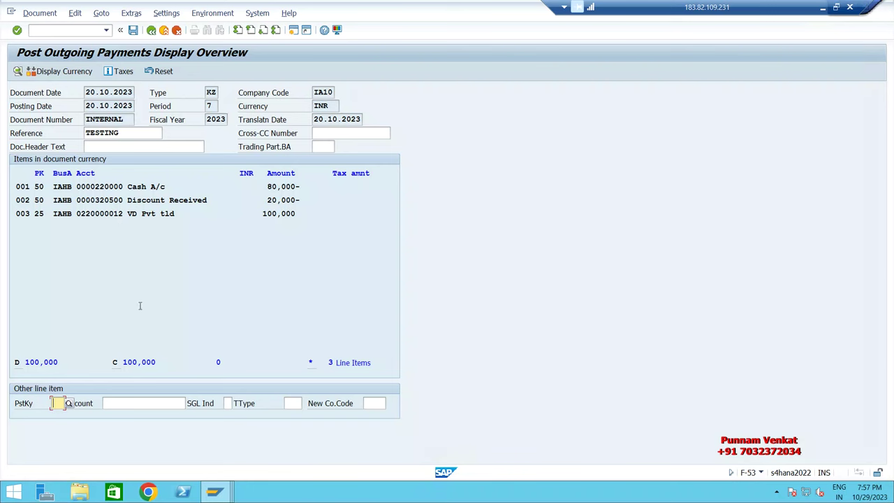
click(134, 30)
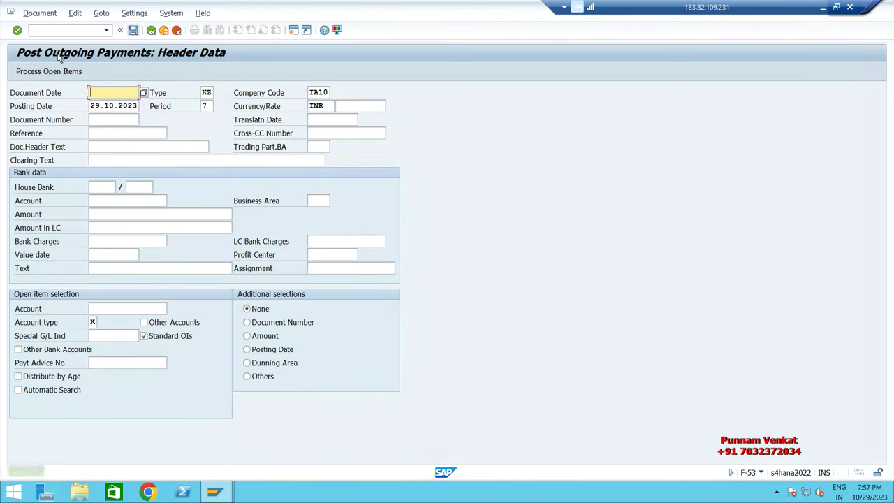
click(39, 14)
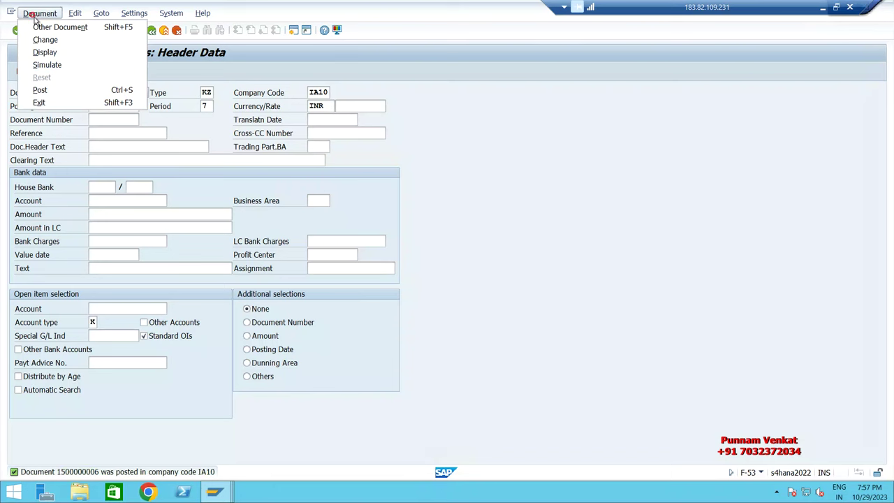
click(45, 52)
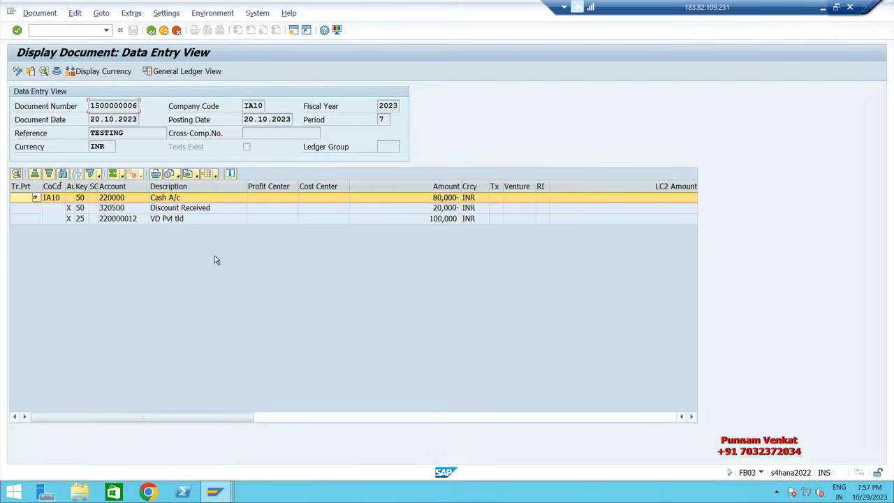
click(171, 209)
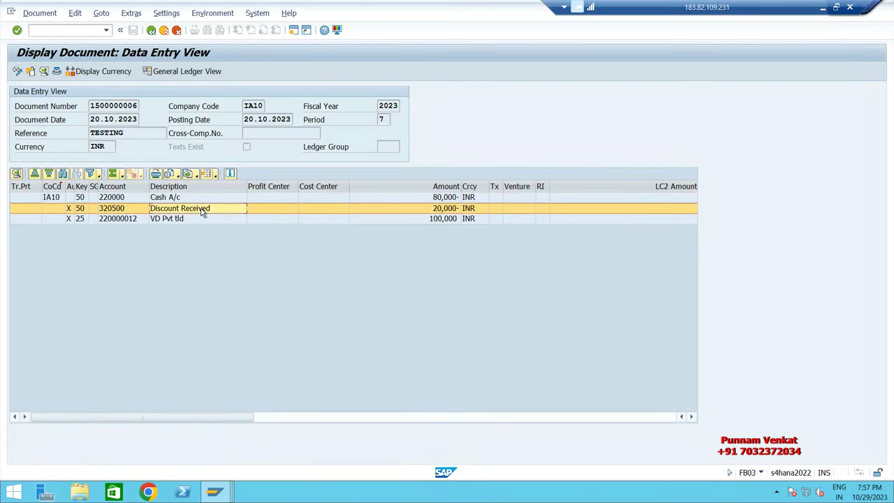
double_click(180, 204)
double_click(180, 205)
click(180, 207)
click(822, 7)
- Walk through the TERMS OF PAYMENT sheet from the 20.10.2023 invoice date to the 80000 paid, 20000 discount totals
click(557, 253)
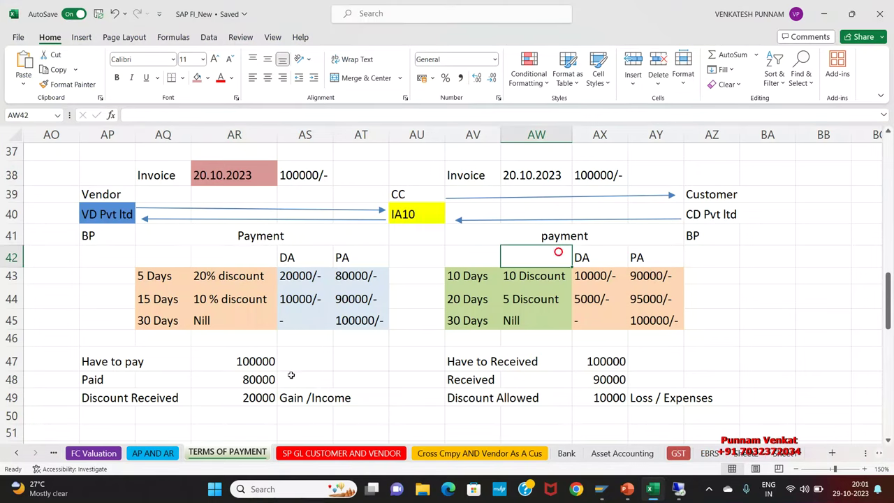
scroll(286, 371, up, 2)
click(263, 307)
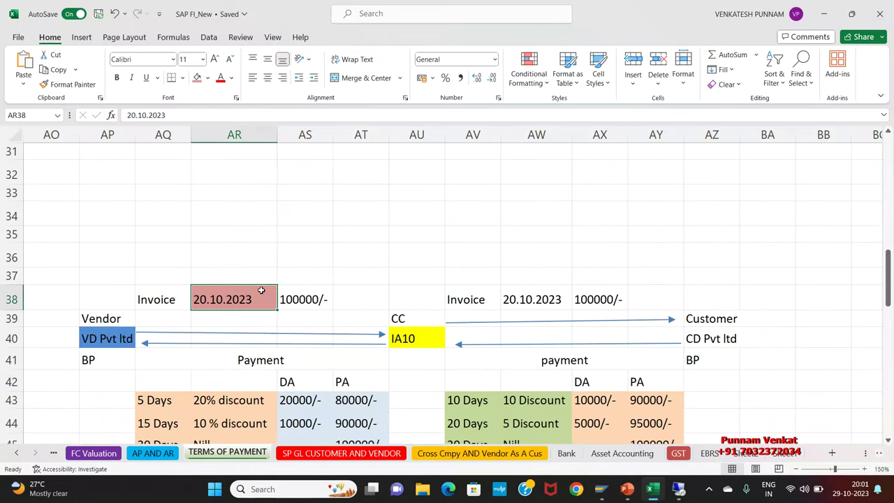
key(Left)
key(Left)
key(Left)
key(Left)
key(Left)
key(Left)
key(Left)
key(Left)
key(Left)
key(Left)
key(Left)
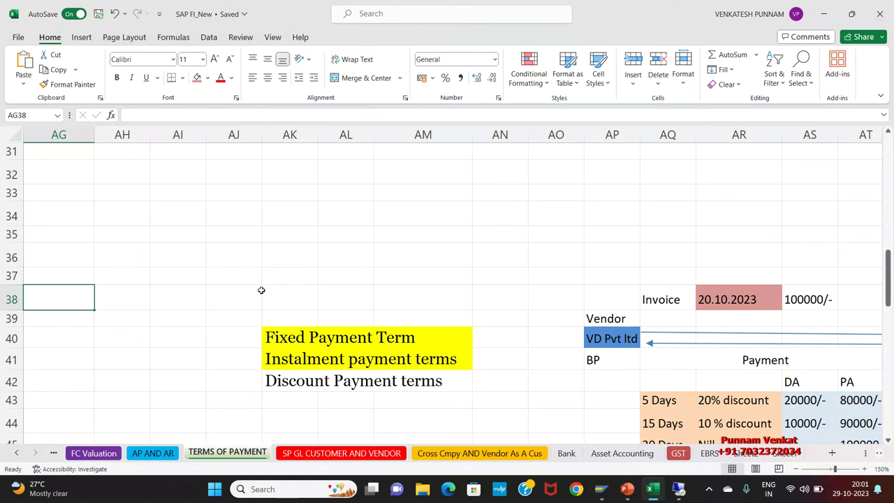
key(Right)
key(Right)
key(Right)
key(Right)
key(Right)
key(Right)
key(Right)
key(Right)
key(Right)
key(Right)
key(Right)
key(Right)
key(Right)
key(Right)
key(Right)
key(Right)
key(Right)
key(Right)
key(Right)
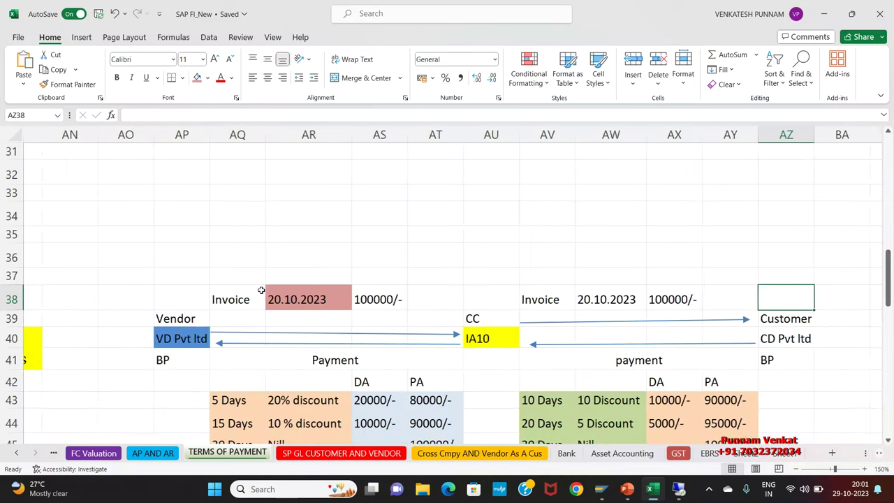
key(Down)
key(Down)
key(Down)
key(Down)
key(Down)
key(Down)
key(Down)
key(Down)
key(Down)
key(Down)
key(Down)
key(Down)
key(Down)
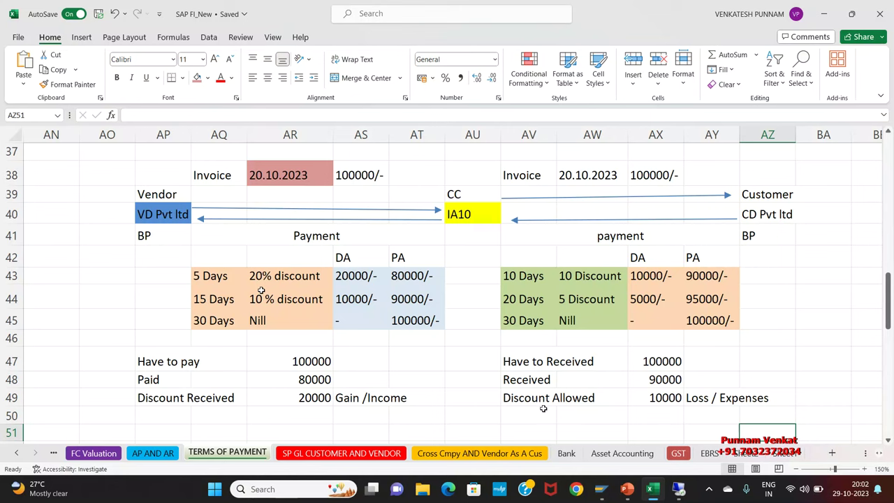
click(707, 491)
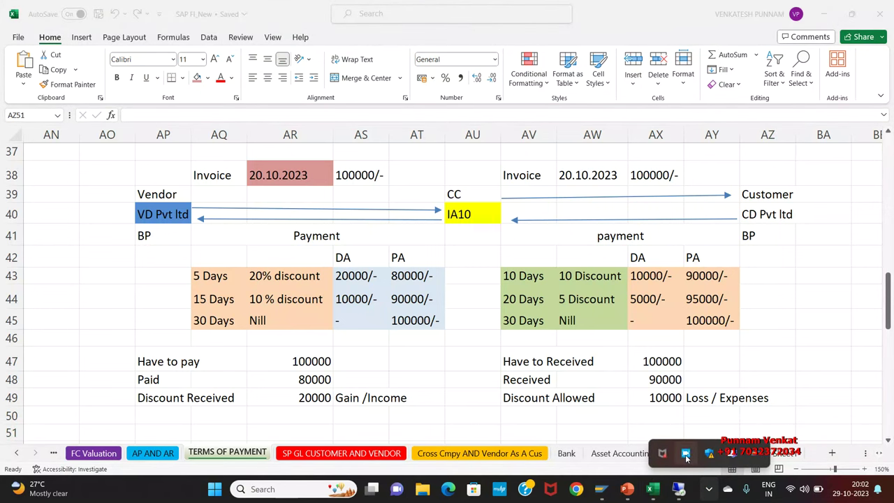